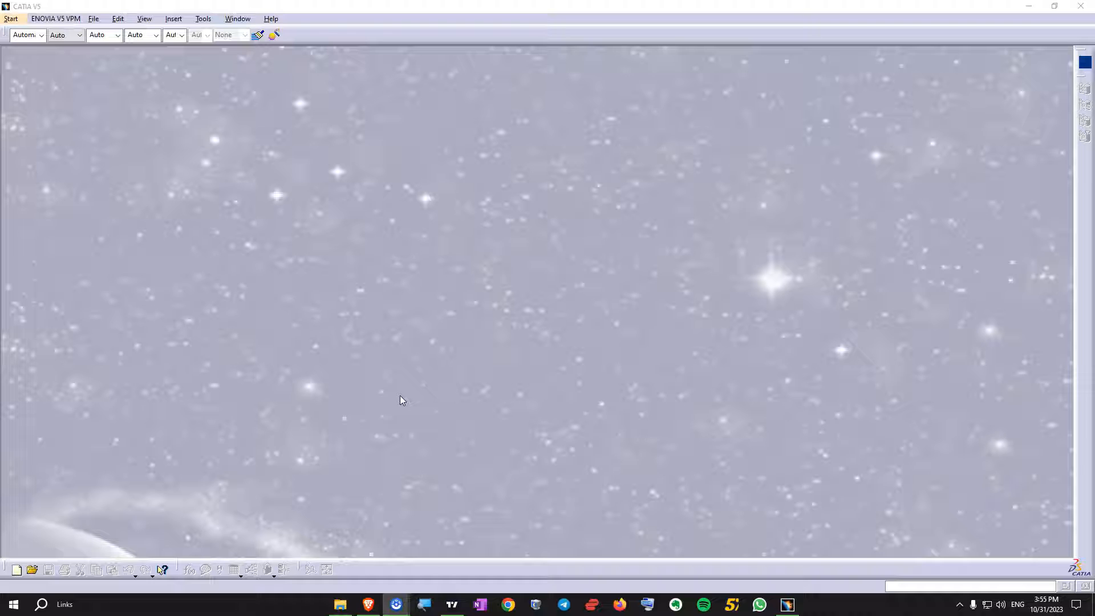
Create a new part document named Connector A.
left_click(439, 300)
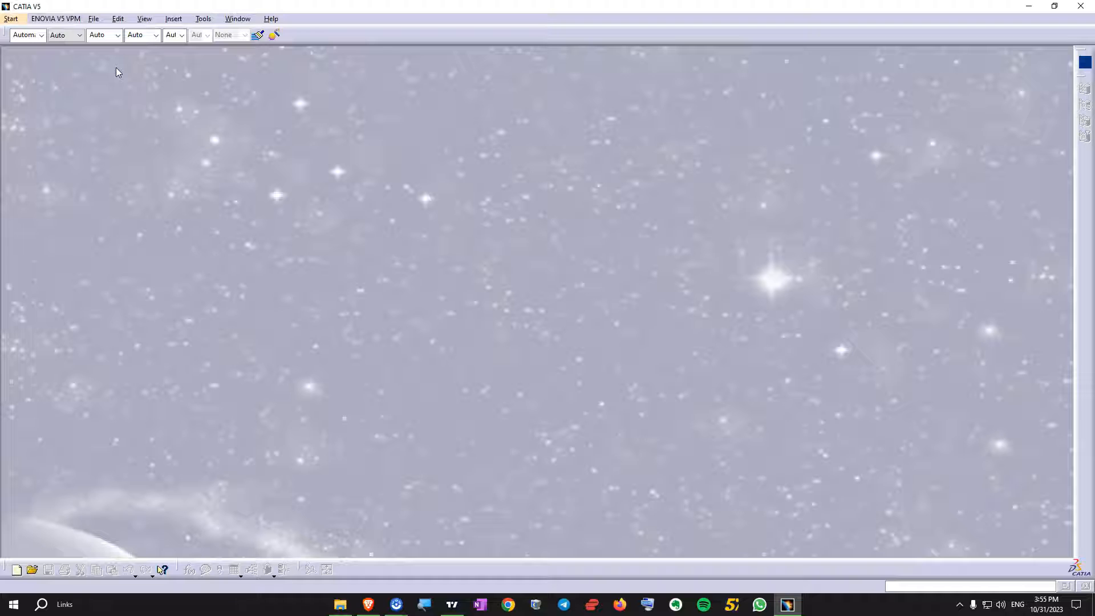
left_click(94, 21)
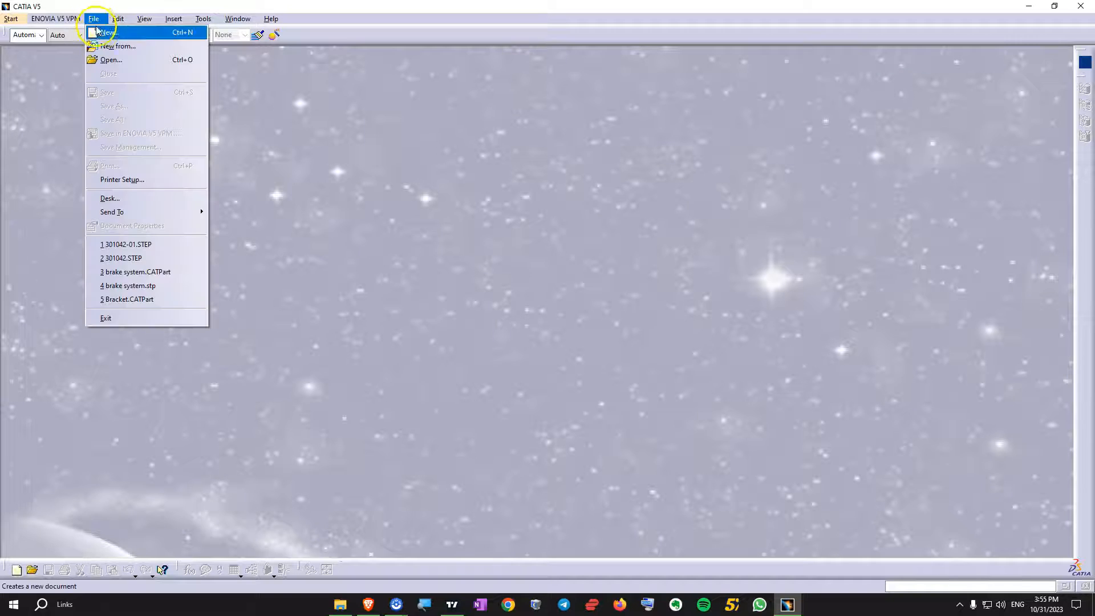
left_click(108, 33)
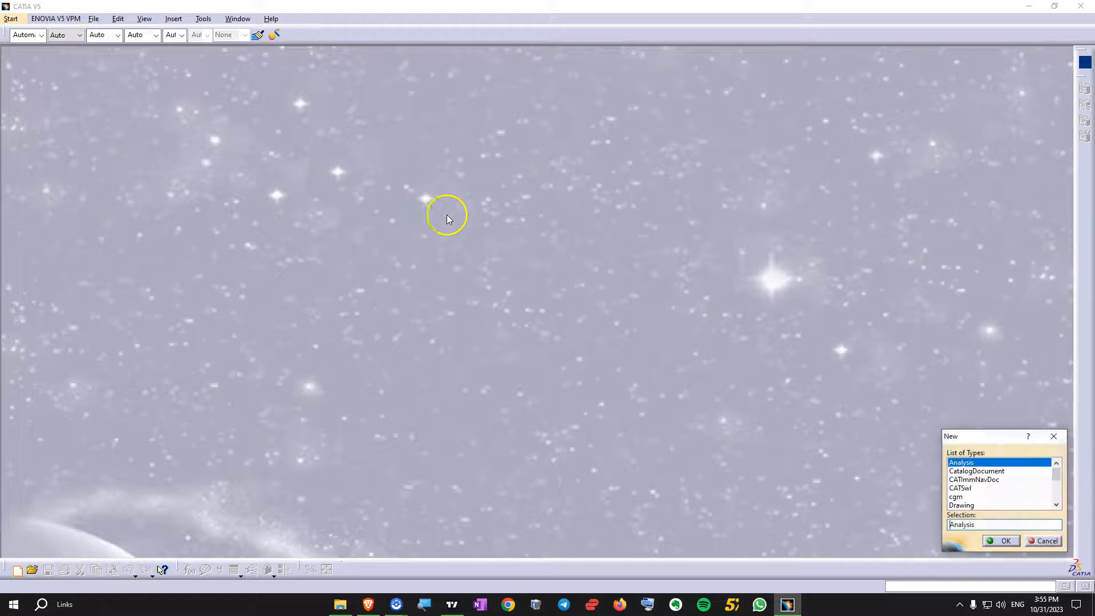
left_click_drag(1057, 474, 1057, 480)
left_click_drag(1057, 480, 1057, 491)
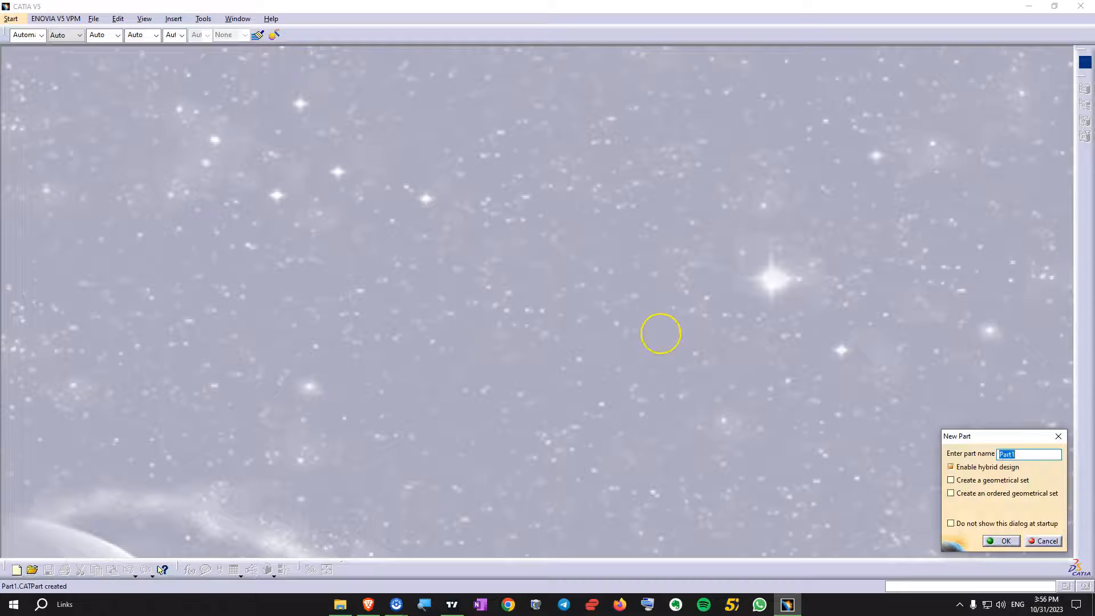
type("Connector A")
left_click(1005, 542)
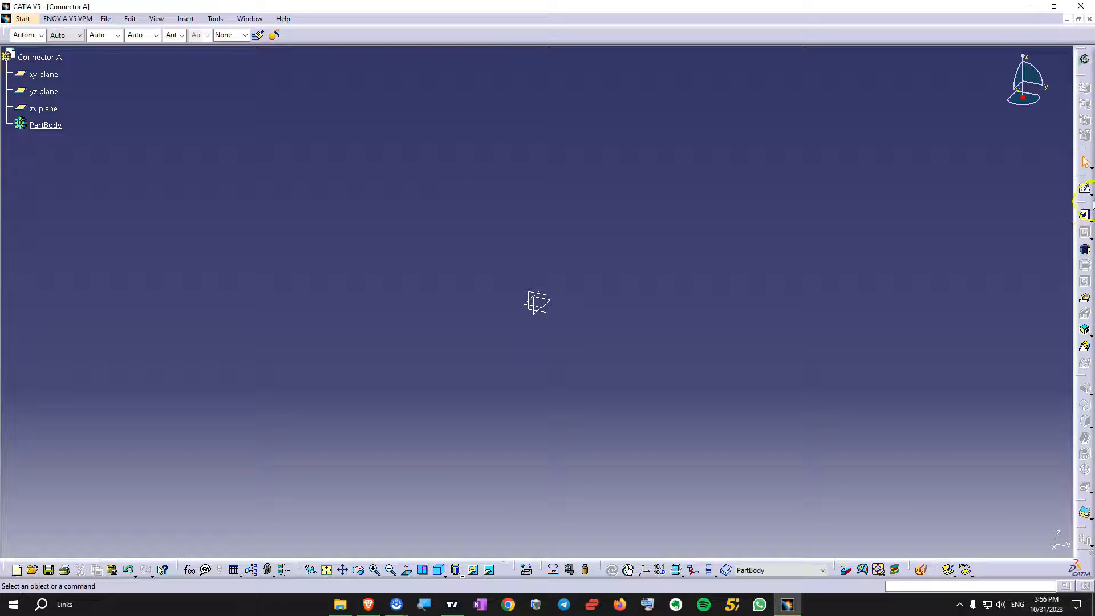
Sketch a circle about 33.6 mm in diameter on the yz plane, centred on the origin.
left_click(1085, 191)
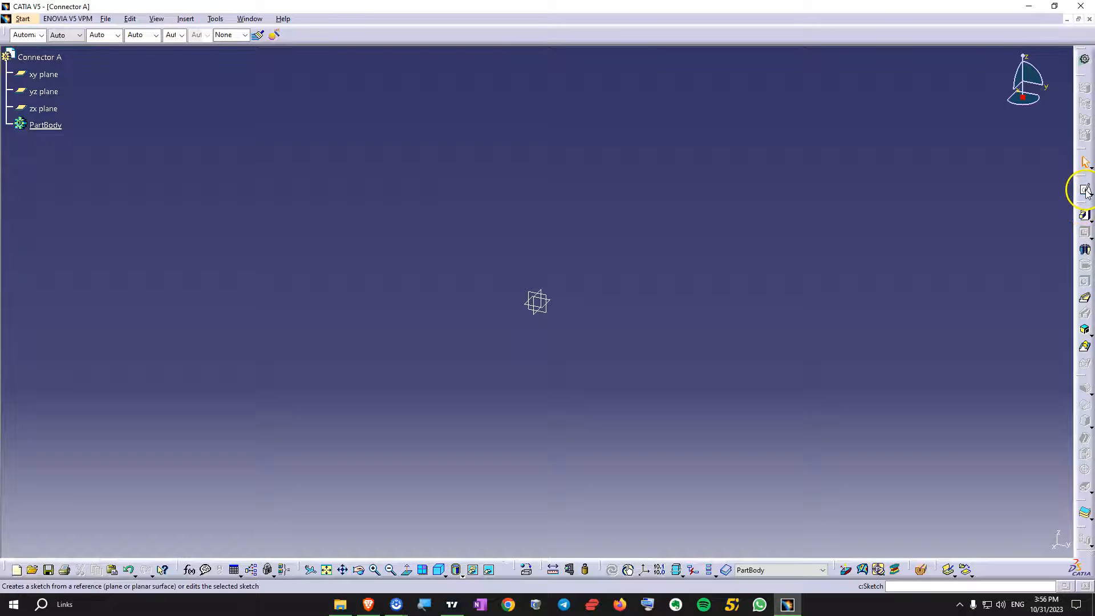
left_click(547, 314)
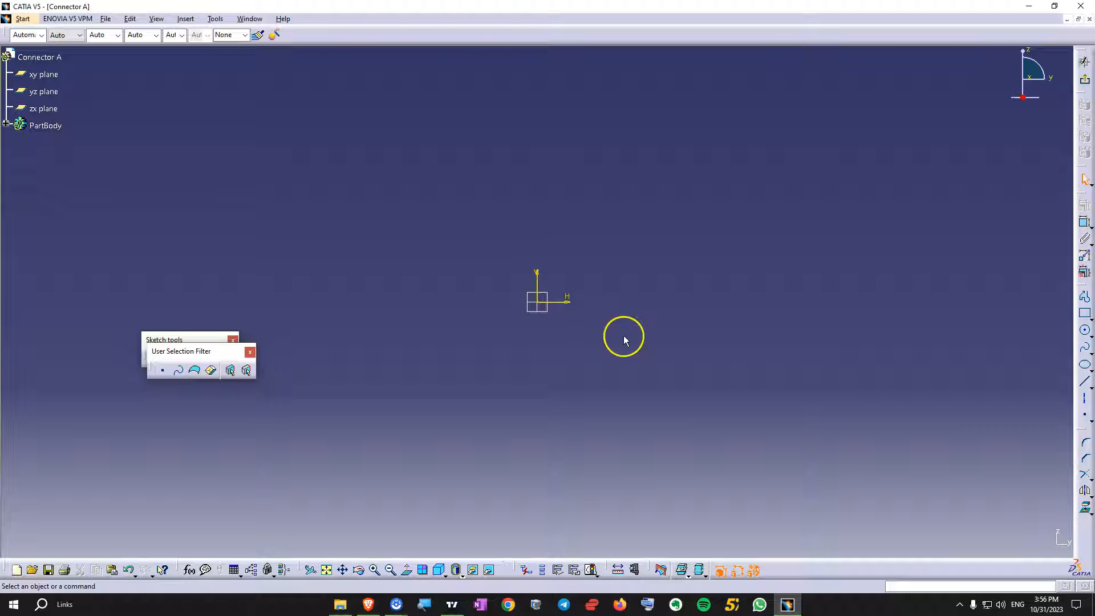
left_click(1085, 333)
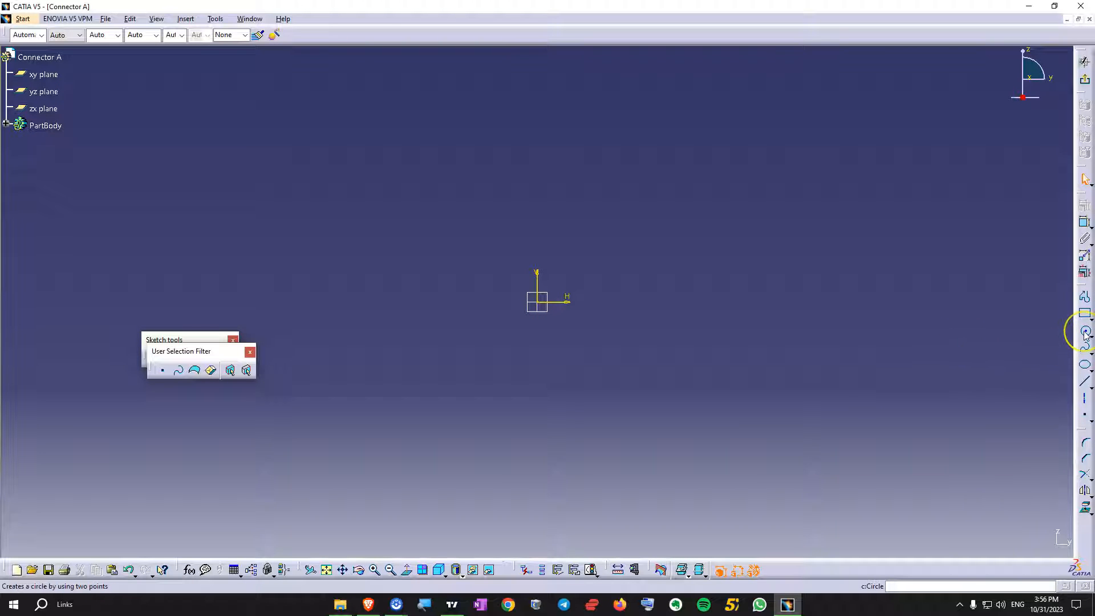
left_click(537, 301)
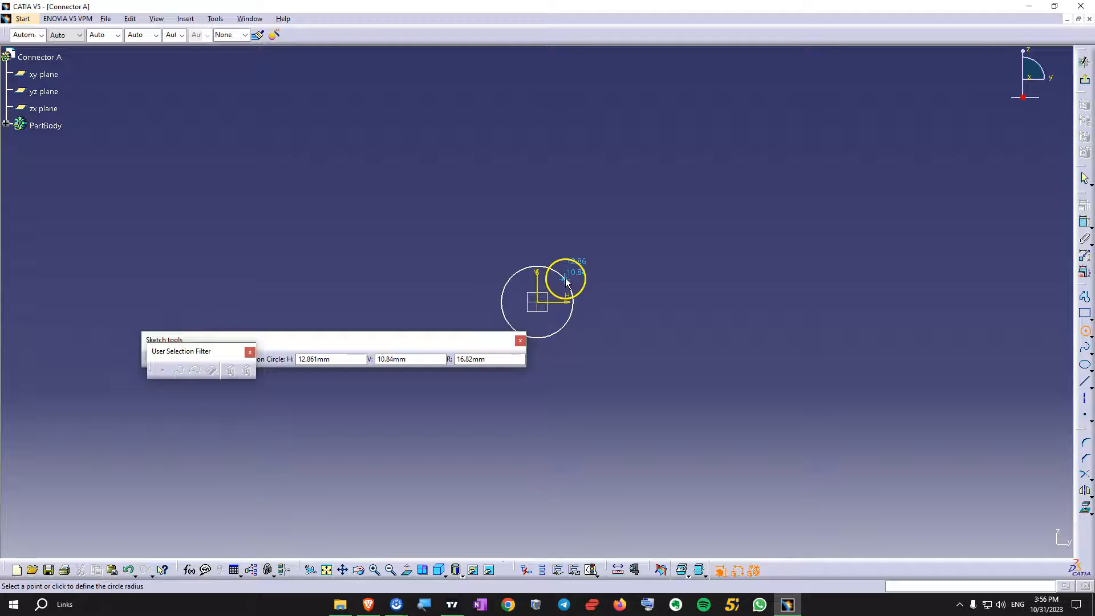
left_click(566, 282)
Dimension the circle with a diameter of 30 mm and exit the sketch.
middle_click_drag(704, 292, 675, 270)
key("d")
double_click(648, 298)
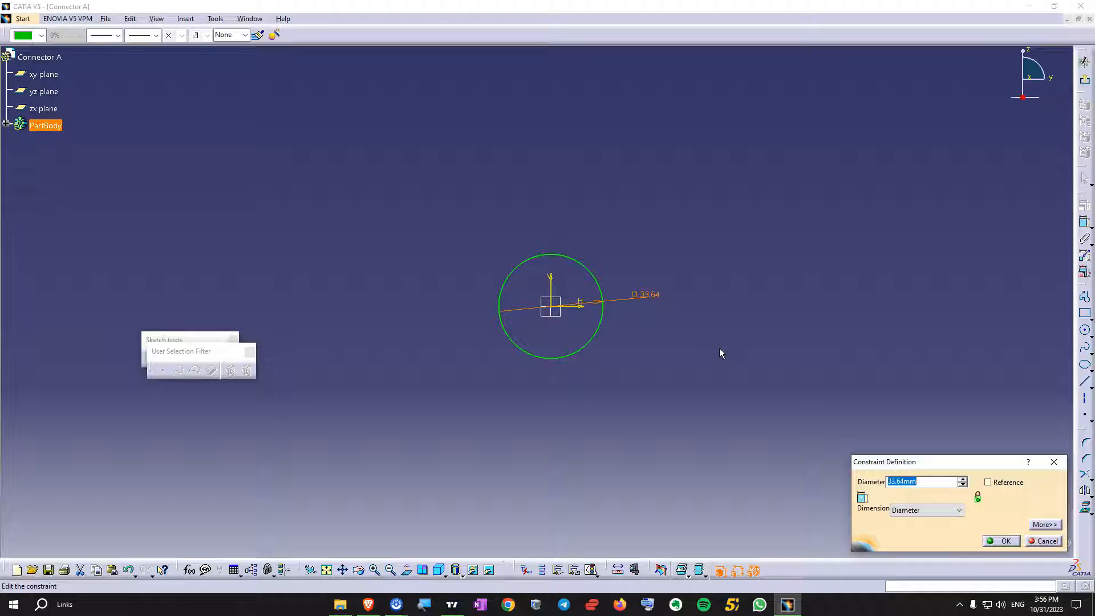
type("30")
key("Return")
key("ctrl+q")
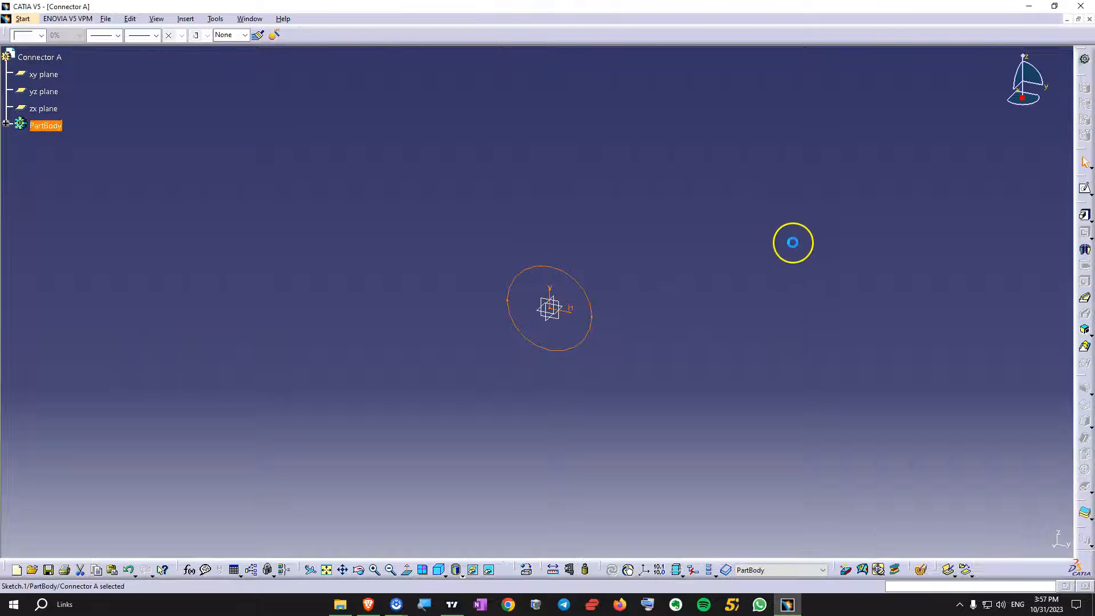
Pad the circular sketch to a length of 80 mm.
left_click(1084, 215)
middle_click_drag(563, 371, 391, 386)
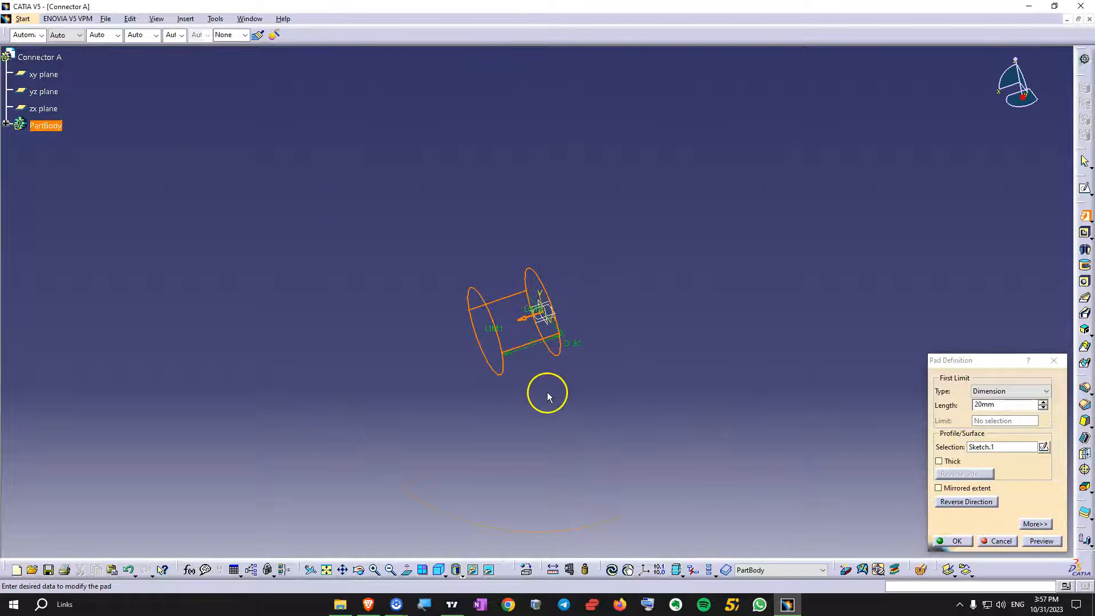
left_click_drag(497, 315, 335, 408)
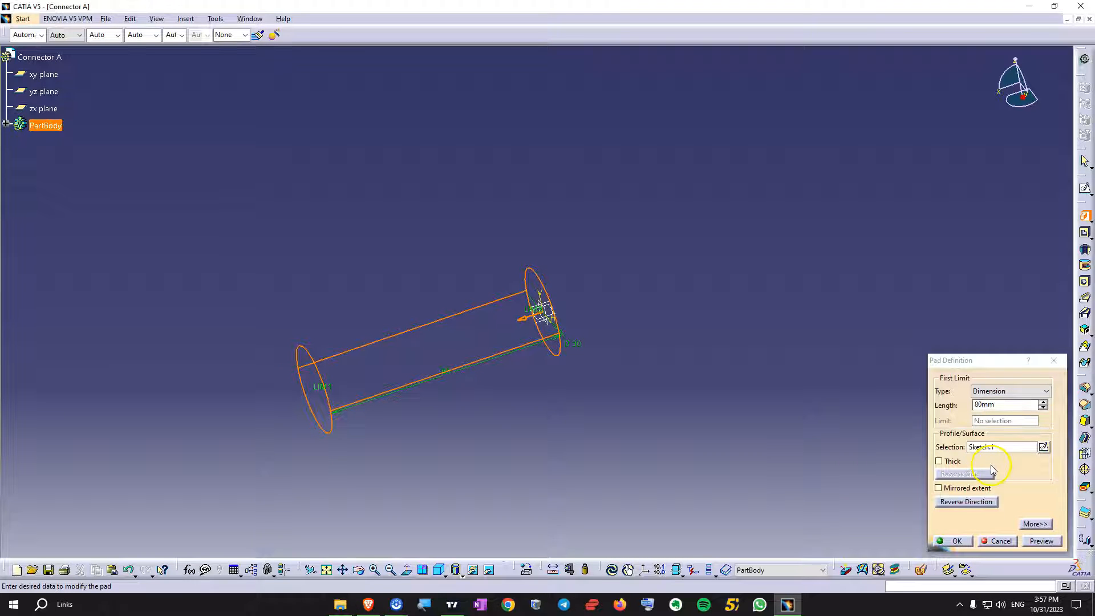
middle_click_drag(553, 418, 637, 346)
key("Return")
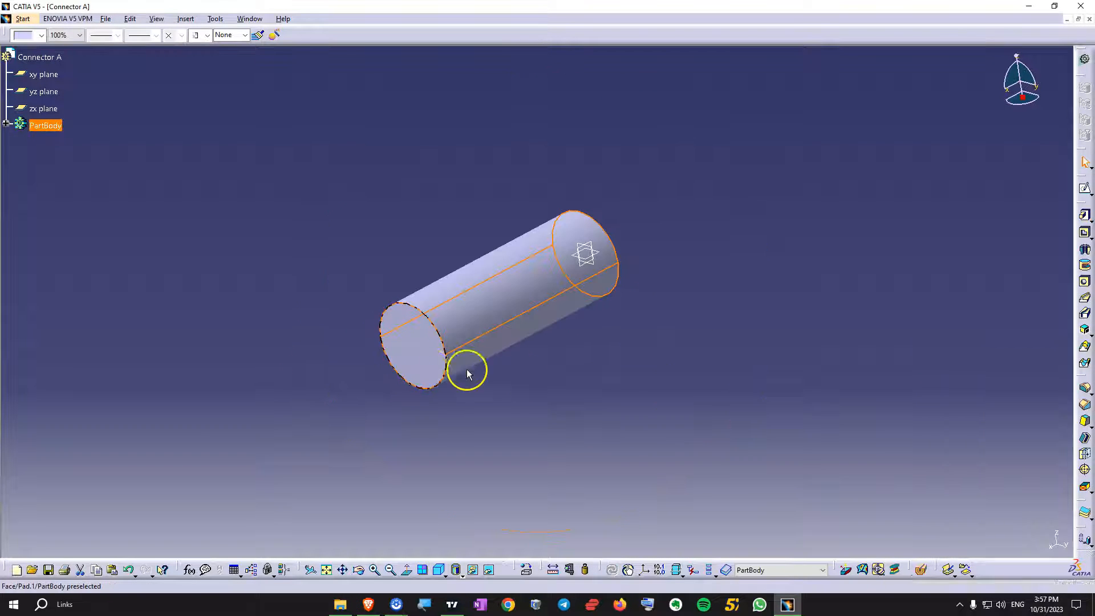
middle_click_drag(437, 372, 513, 403)
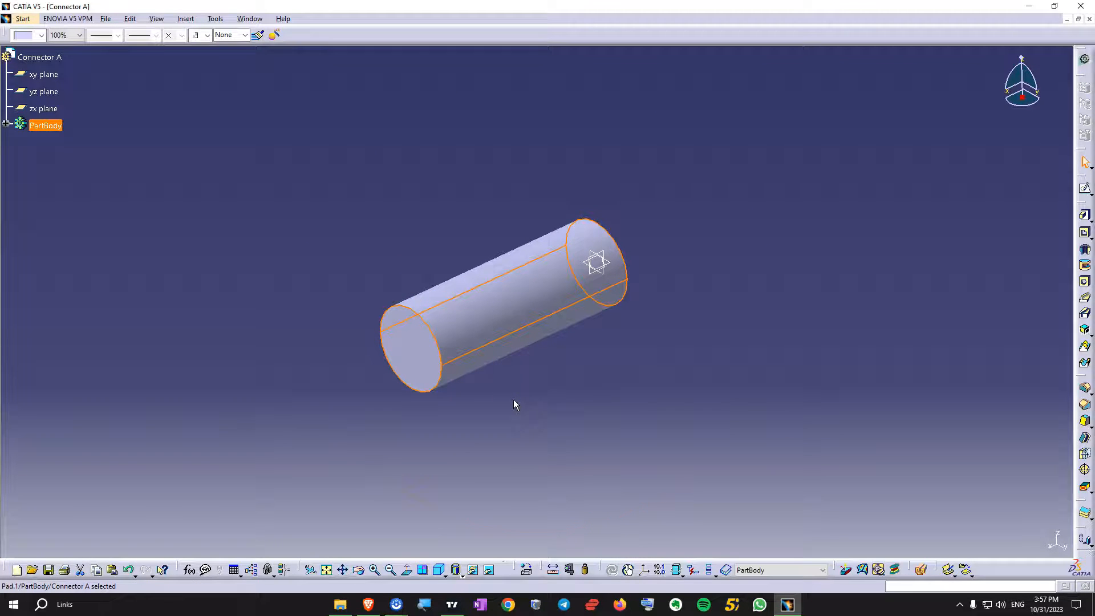
left_click(464, 457)
left_click(189, 274)
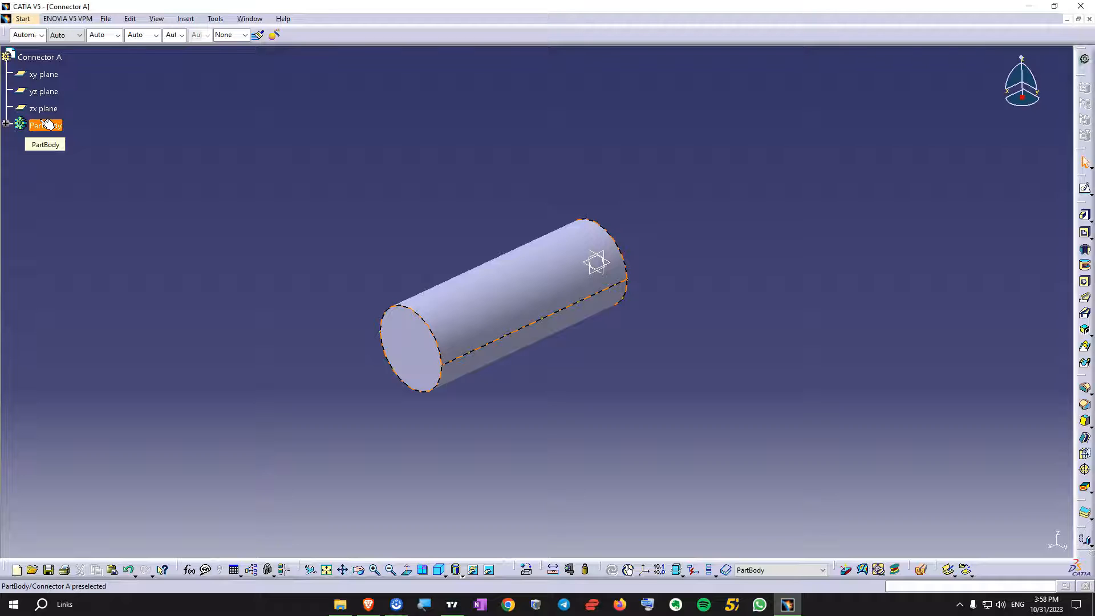
Colour the whole Connector A cylinder tan.
middle_click_drag(419, 342, 464, 311)
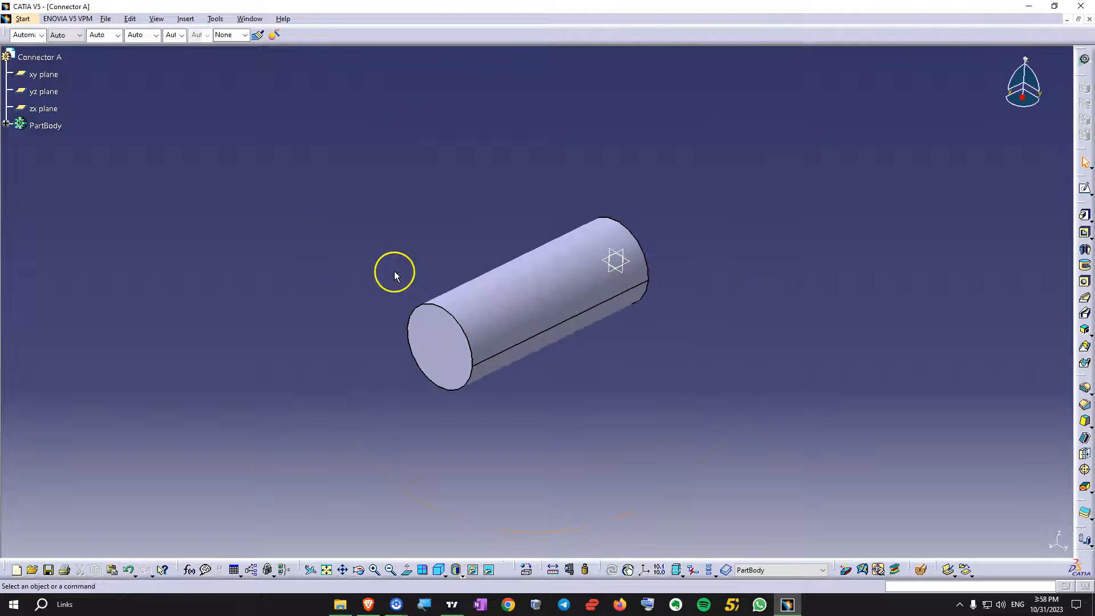
left_click(42, 36)
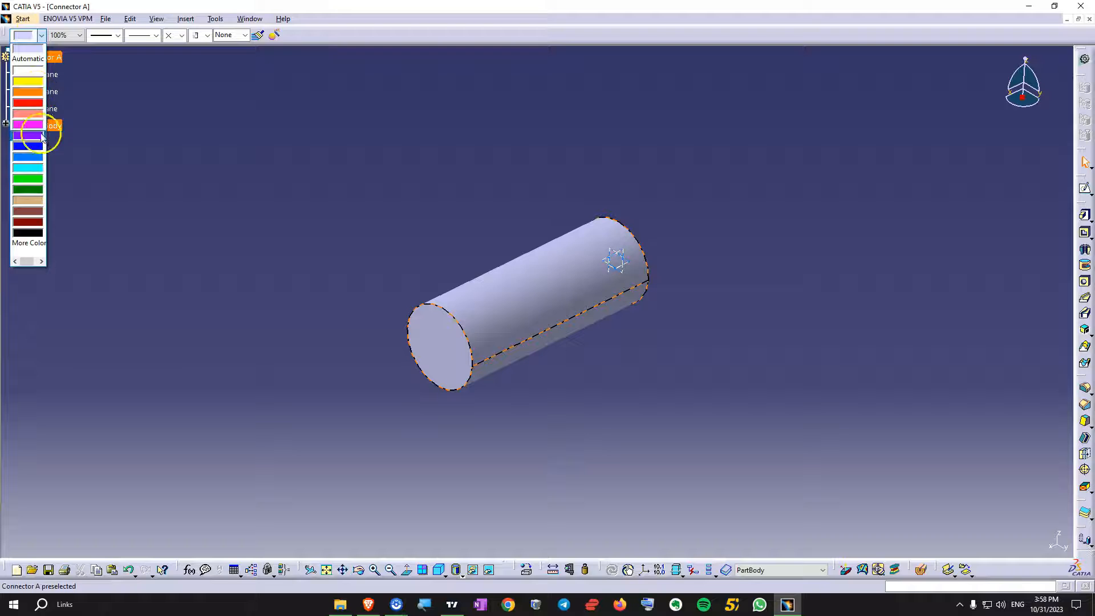
left_click(29, 199)
left_click(273, 218)
Colour the cylinder's front end face magenta.
left_click(438, 353)
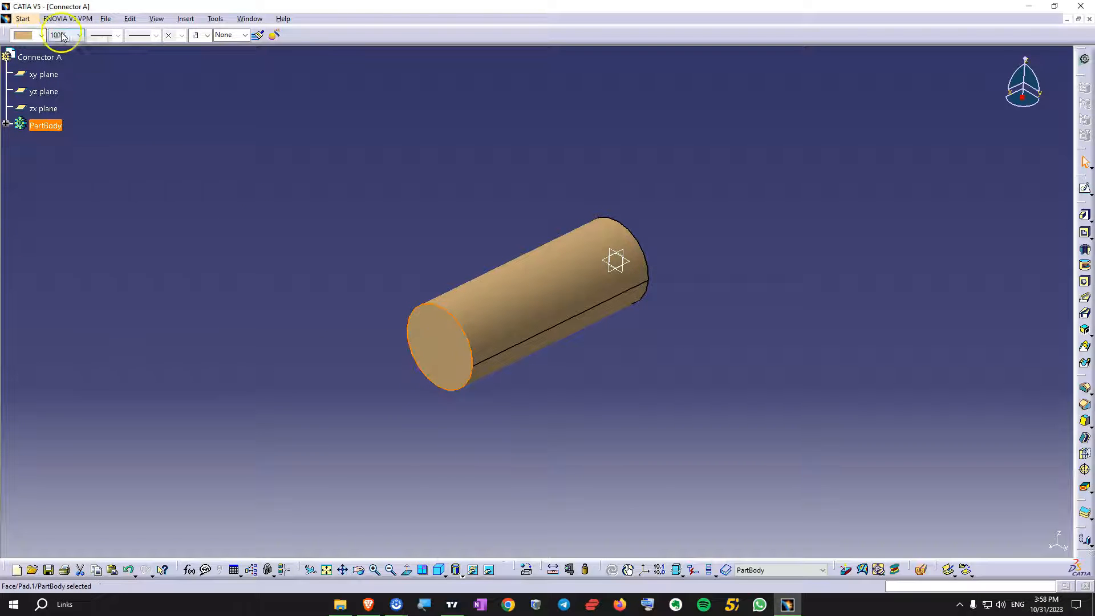
left_click(41, 36)
left_click(36, 126)
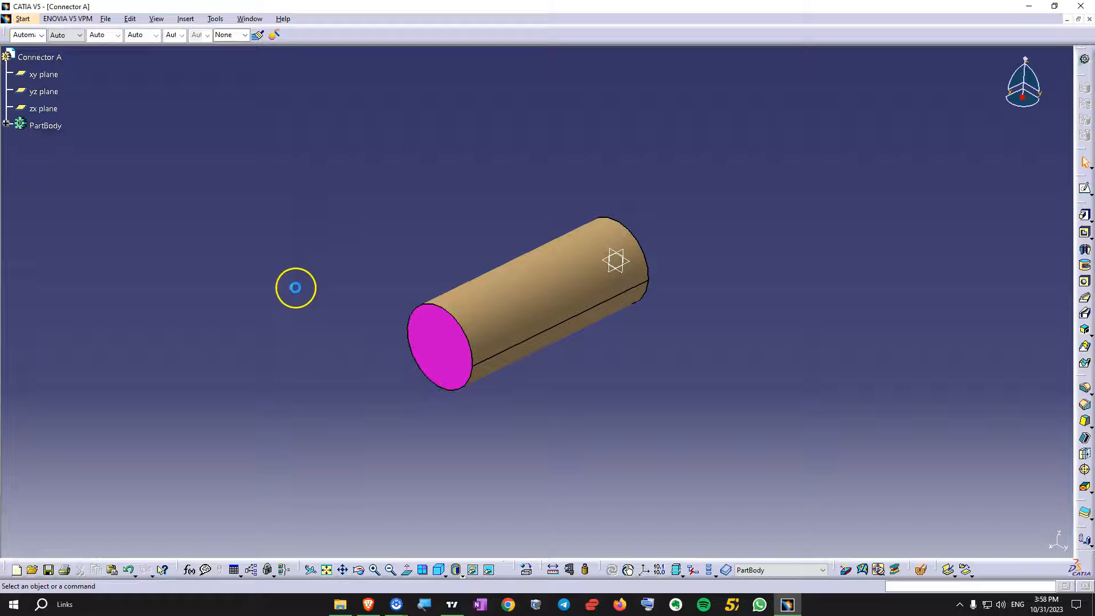
Sketch a small circle about 4.2 mm in diameter on the magenta end face, directly above the origin.
left_click(439, 346)
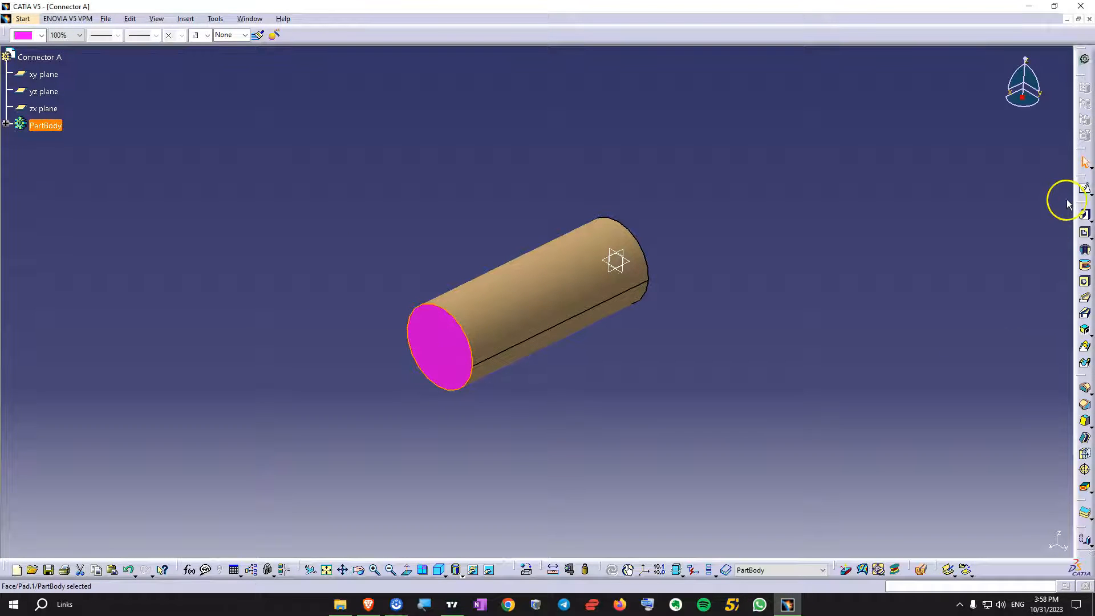
left_click(1085, 191)
left_click(1083, 329)
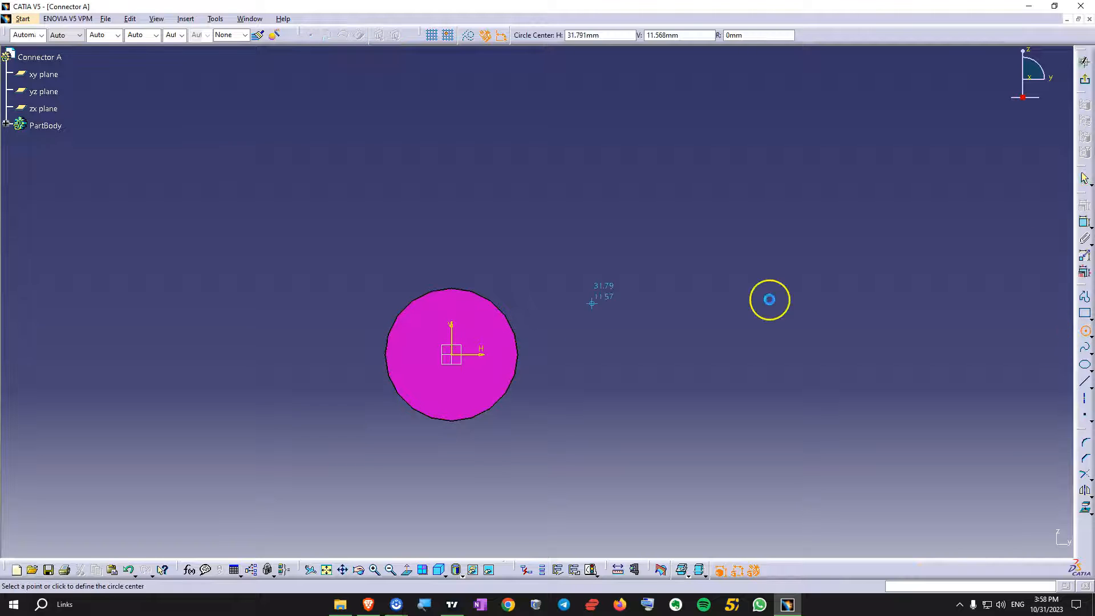
left_click(454, 320)
left_click(461, 320)
Set the small circle's diameter to 4 mm and exit the sketch.
middle_click_drag(490, 371, 491, 331, "ctrl")
middle_click_drag(600, 323, 666, 297)
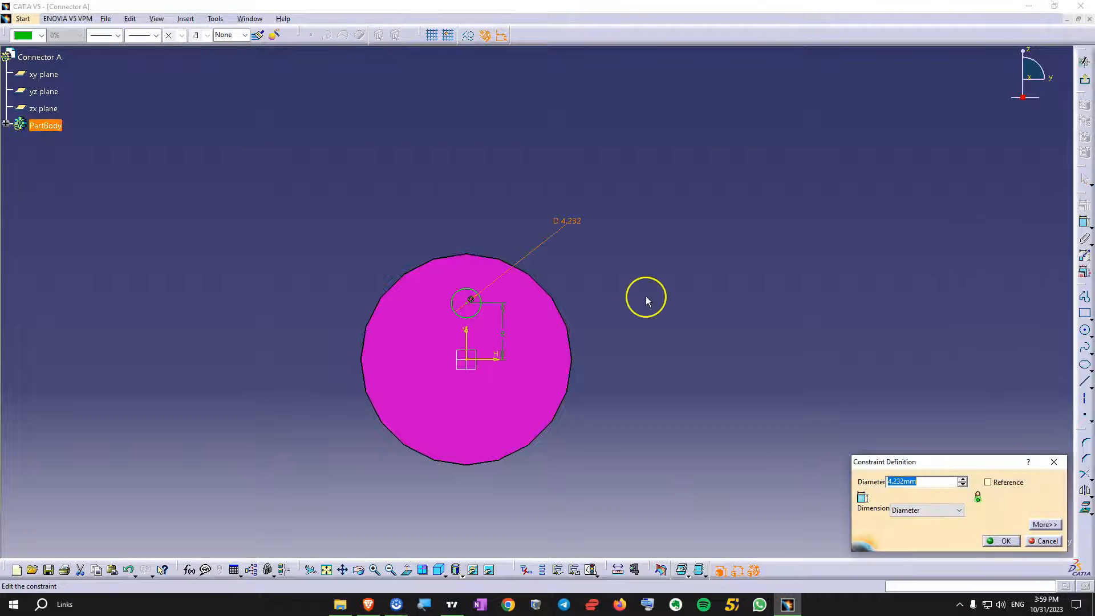
key("Return")
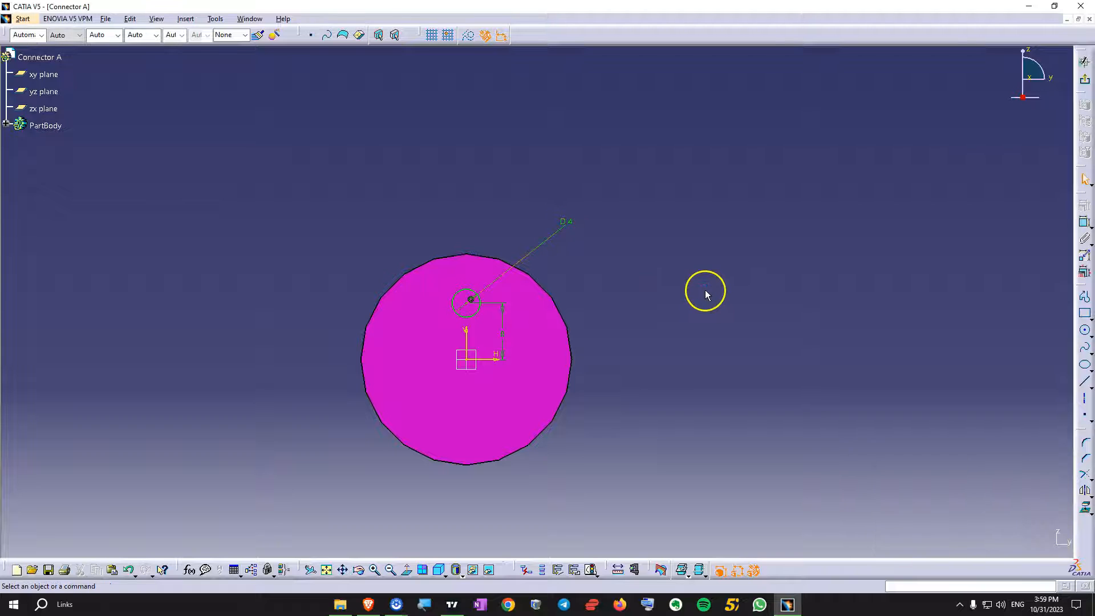
left_click(1085, 86)
Pocket the small circle into the magenta end face as a blind hole partway along the cylinder.
left_click(1085, 234)
middle_click_drag(652, 305, 908, 201)
left_click_drag(908, 204, 611, 295)
left_click(951, 539)
middle_click_drag(964, 502, 991, 361)
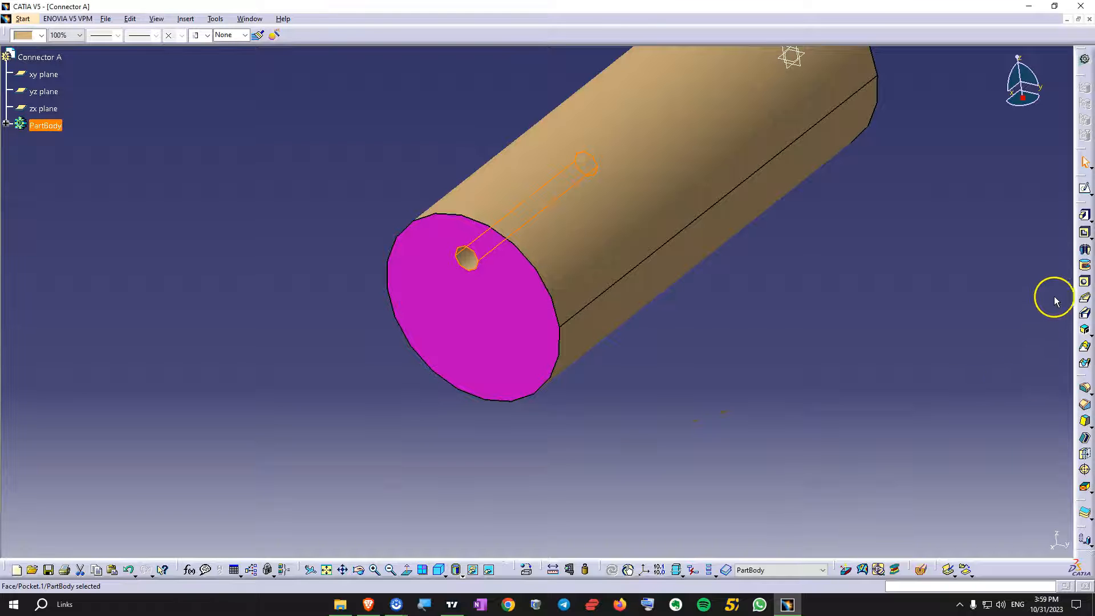
Start a circular pattern of the pocket, using the magenta end face as the reference element.
left_click_drag(1082, 535, 977, 557)
left_click(995, 575)
left_click(1005, 567)
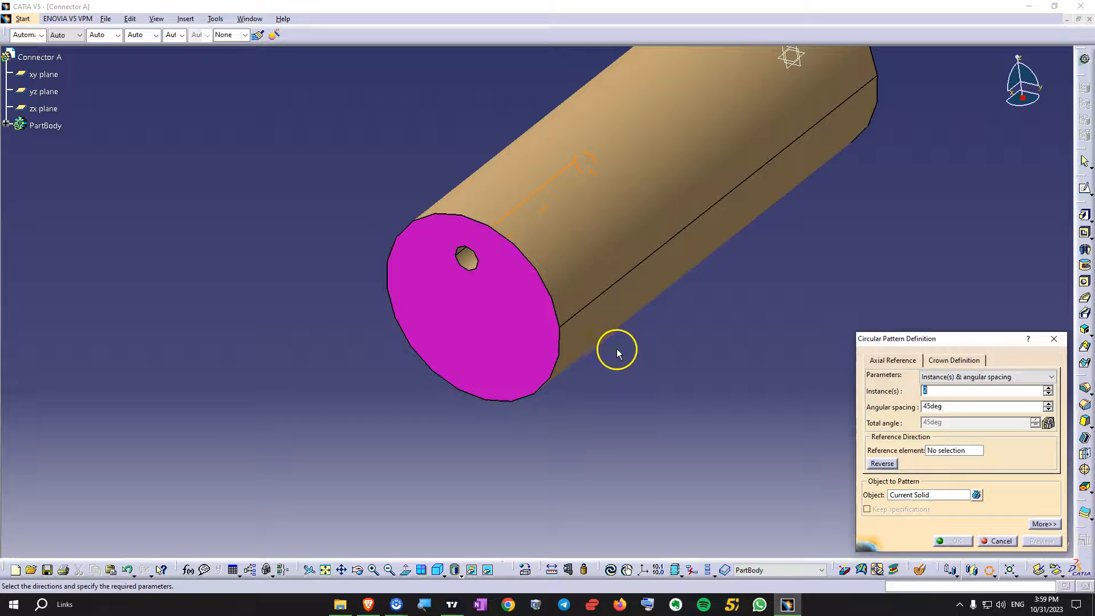
left_click(945, 454)
left_click(452, 324)
left_click(928, 495)
left_click(467, 262)
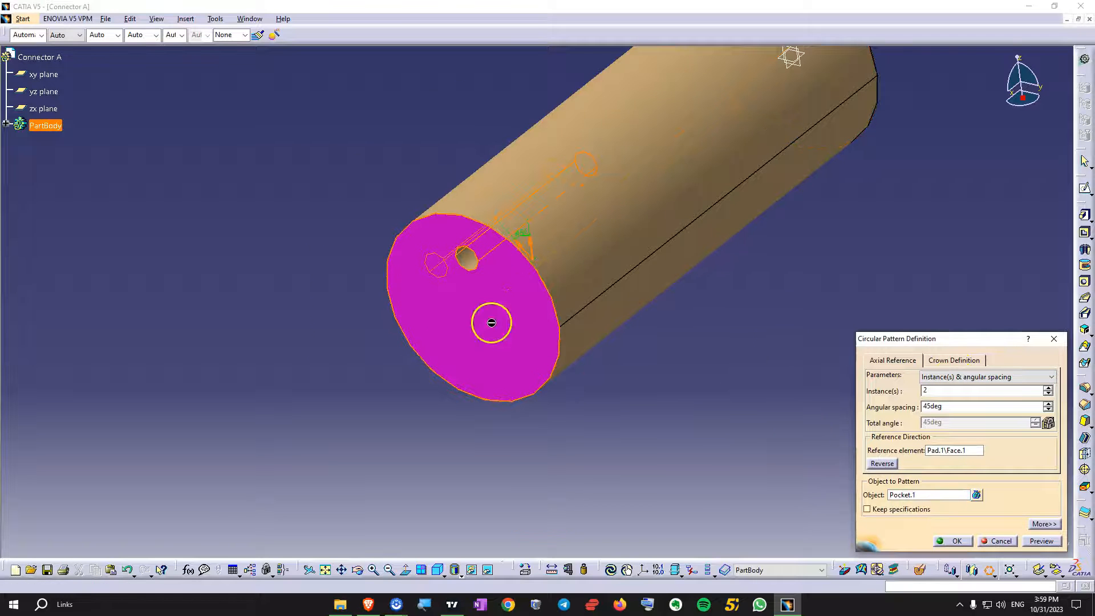
Set the circular pattern to 4 instances with 90-degree angular spacing and create it.
middle_click_drag(669, 393, 565, 274)
left_click_drag(947, 407, 885, 413)
type("90")
left_click(1048, 388)
left_click(1048, 388)
middle_click_drag(489, 321, 589, 420)
left_click(951, 540)
Hide the xy, yz and zx planes and save the part as Connector A in the YT video Catia ELE folder.
scroll(589, 420, "down", 1)
middle_click_drag(613, 348, 438, 340)
middle_click_drag(521, 293, 285, 319)
left_click(44, 178)
left_click(48, 213, "shift")
right_click(49, 215)
left_click(86, 250)
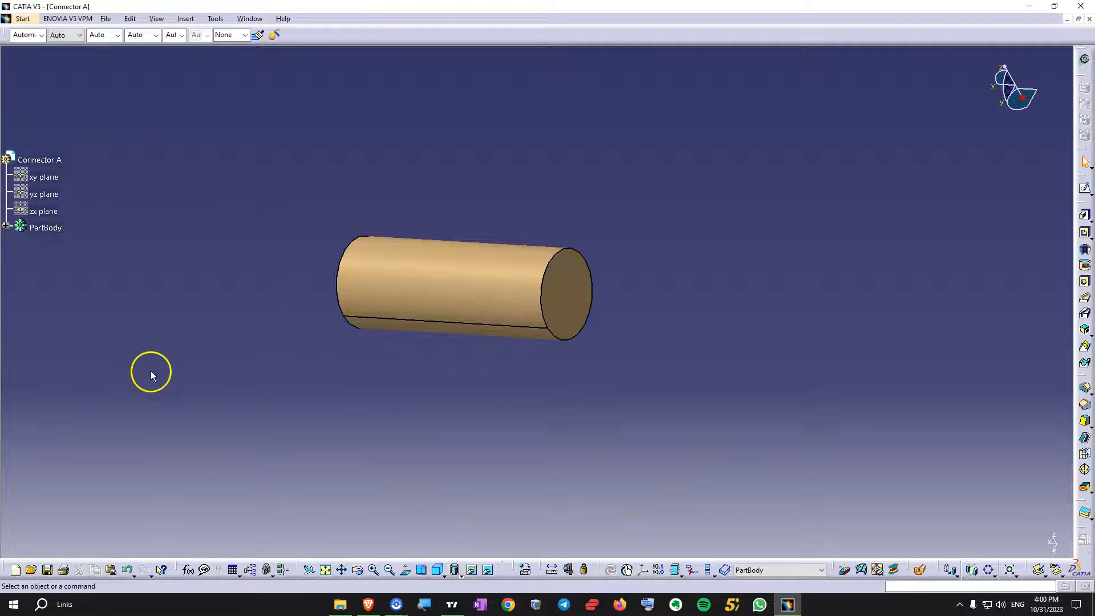
left_click(48, 570)
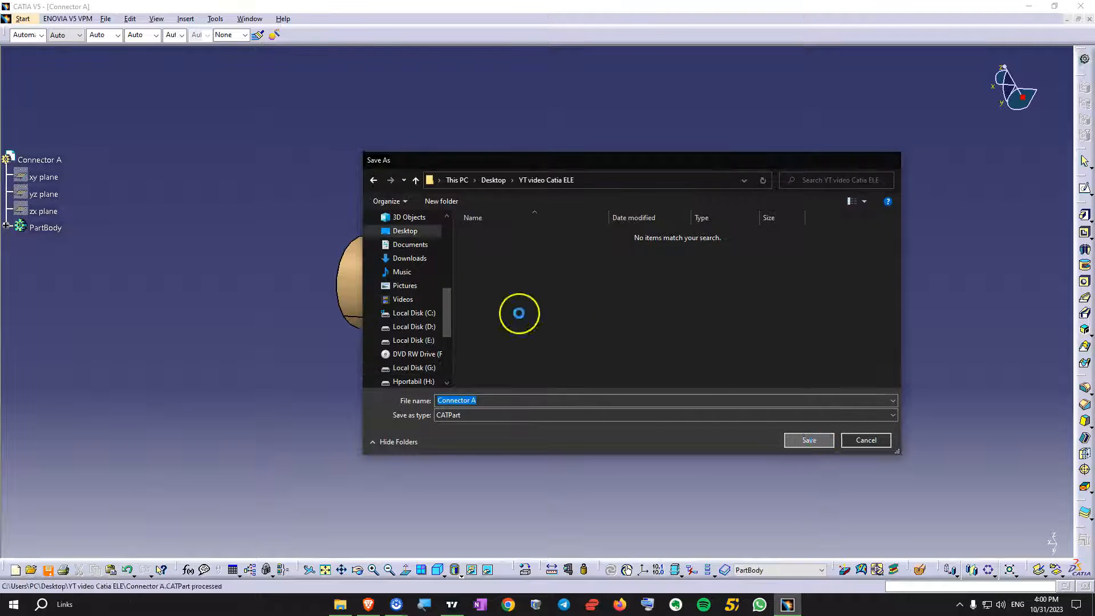
key("Return")
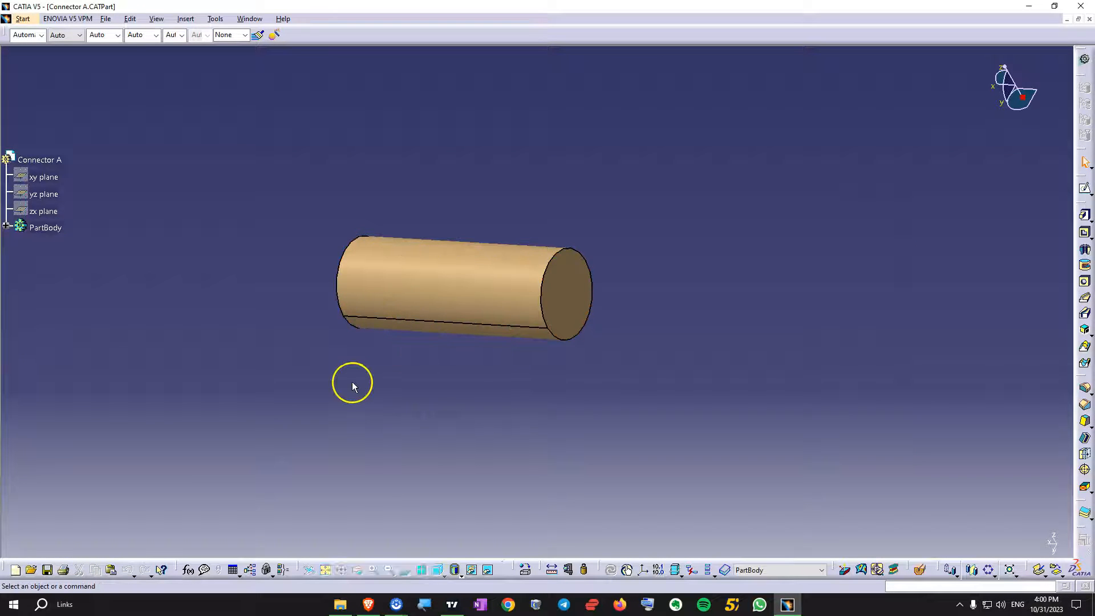
Create another new part document named Connector B.
left_click(106, 19)
left_click(119, 33)
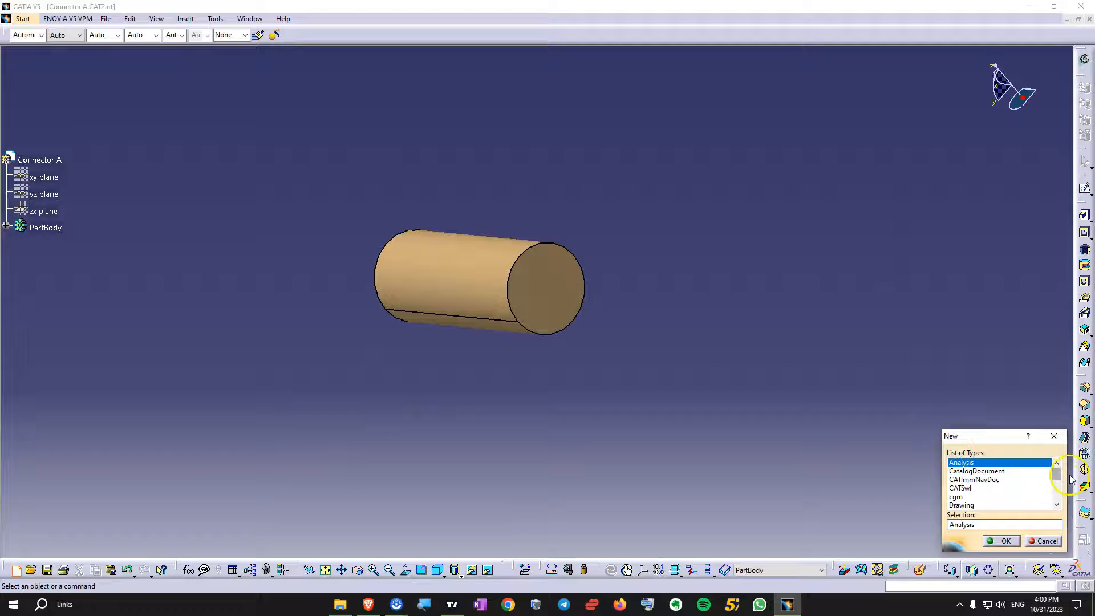
left_click_drag(1060, 476, 1058, 500)
left_click(958, 462)
left_click(1001, 541)
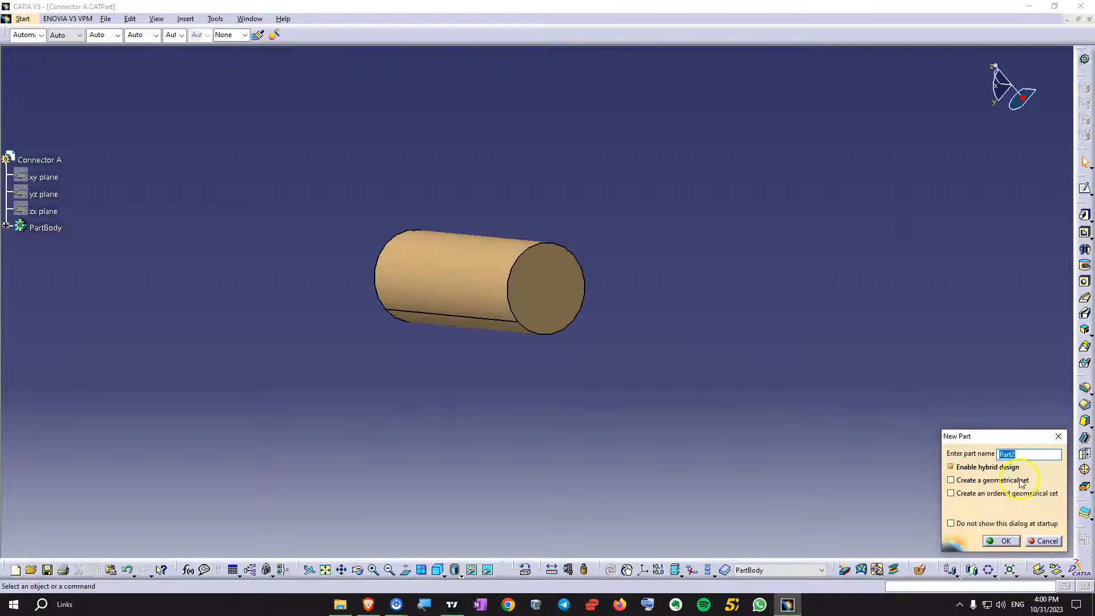
Sketch a centred rectangle on the yz plane of Connector B, with its centre at the origin.
left_click(1083, 188)
left_click(544, 314)
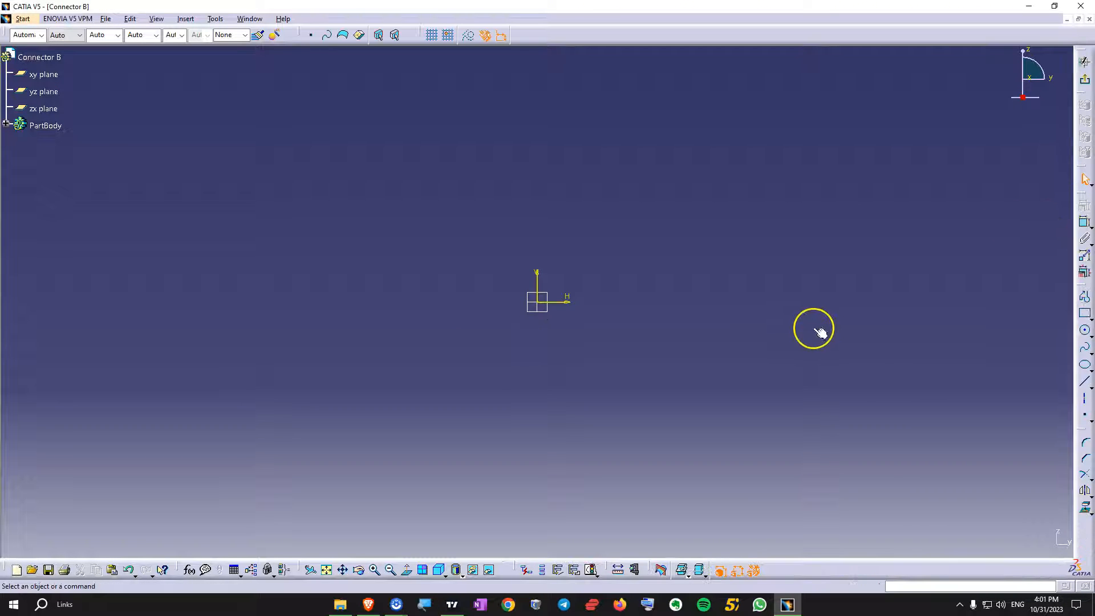
left_click(1090, 319)
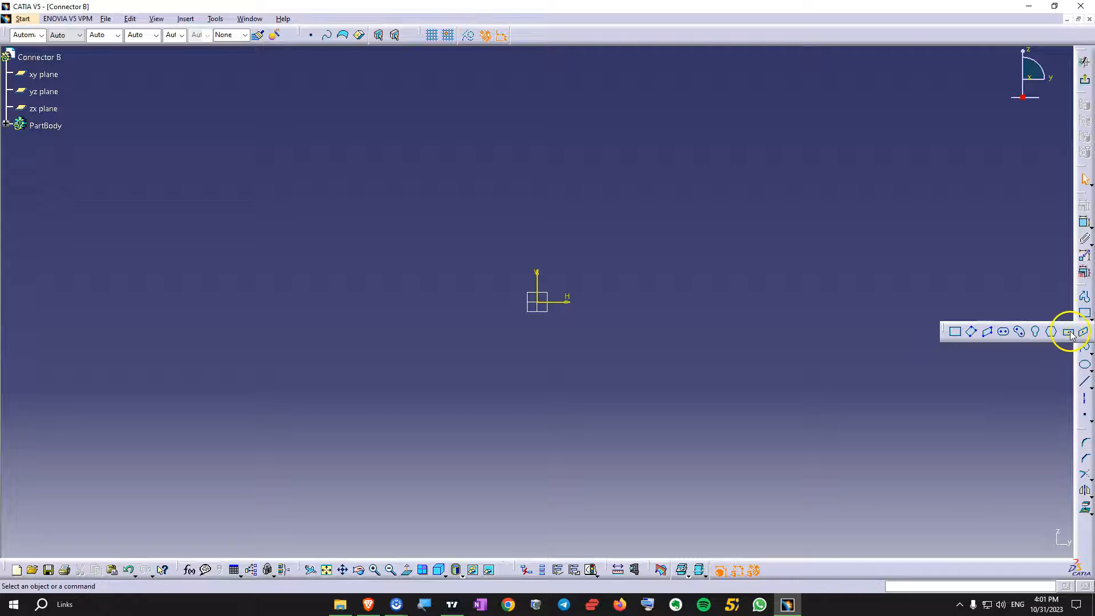
left_click(1069, 332)
left_click(536, 302)
left_click(743, 162)
Dimension the rectangle's width and height, and set the width to 150 mm.
left_click(1084, 222)
left_click(639, 162)
left_click(623, 195)
left_click(743, 266)
left_click(646, 270)
double_click(647, 266)
key("Return")
double_click(623, 228)
type("150")
key("Return")
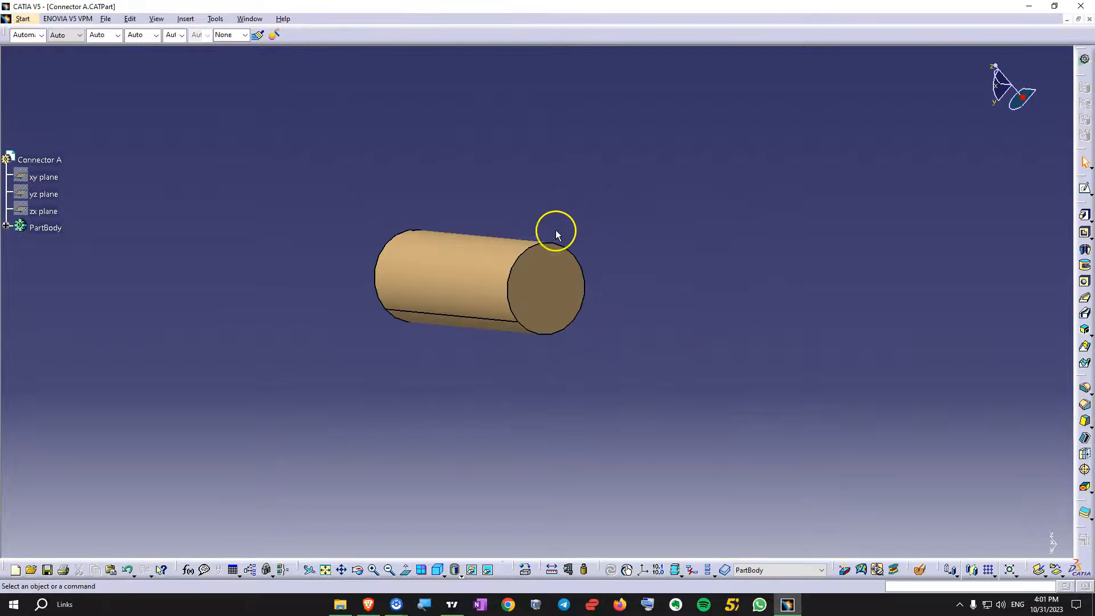
left_click(557, 228)
left_click(658, 569)
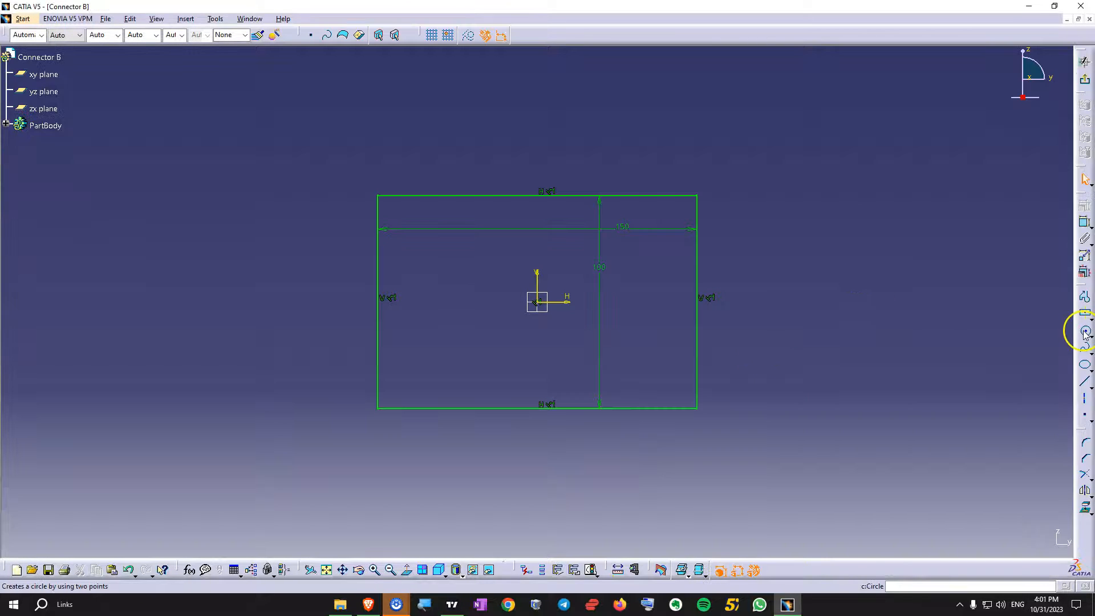
left_click(1086, 332)
left_click(463, 303)
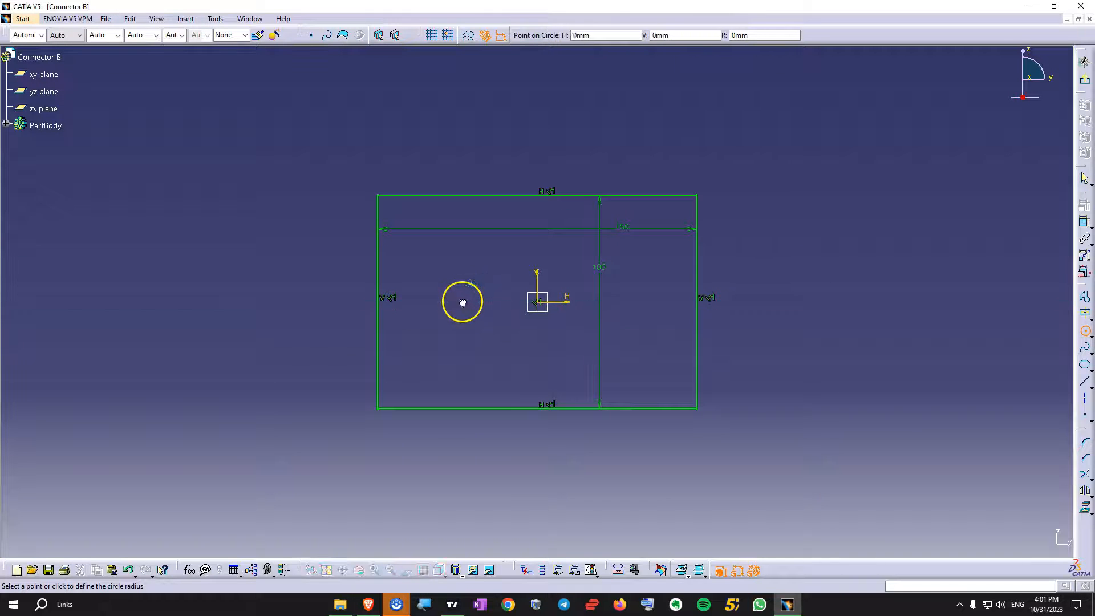
key("Escape")
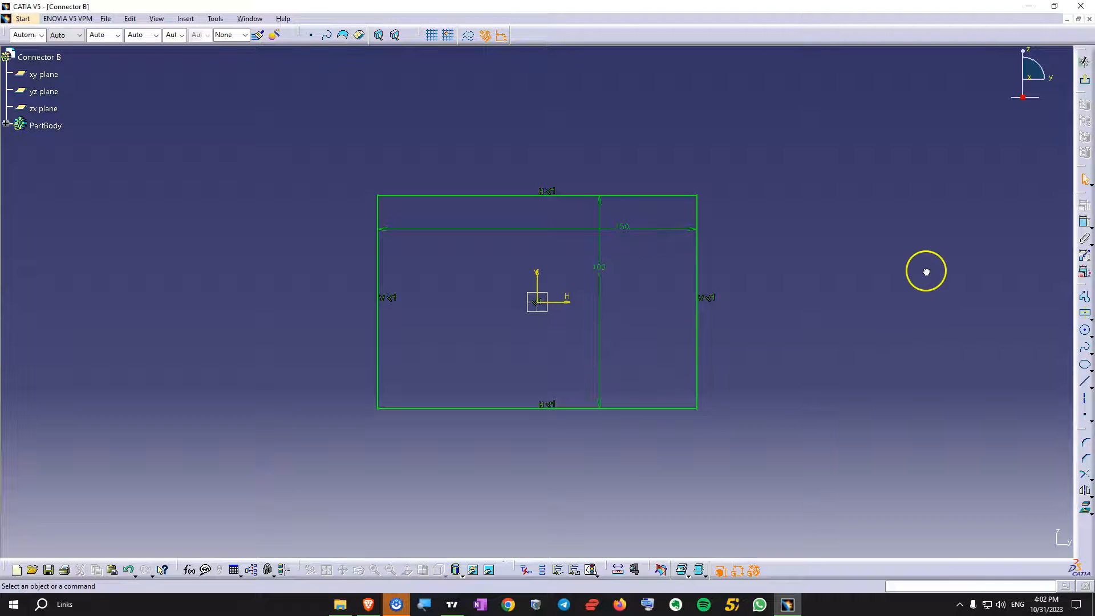
Sketch a circle centred on the origin inside the rectangle and dimension its diameter at 30 mm.
left_click(1085, 331)
left_click(538, 300)
left_click(562, 276)
left_click(1083, 223)
left_click(568, 302)
double_click(639, 304)
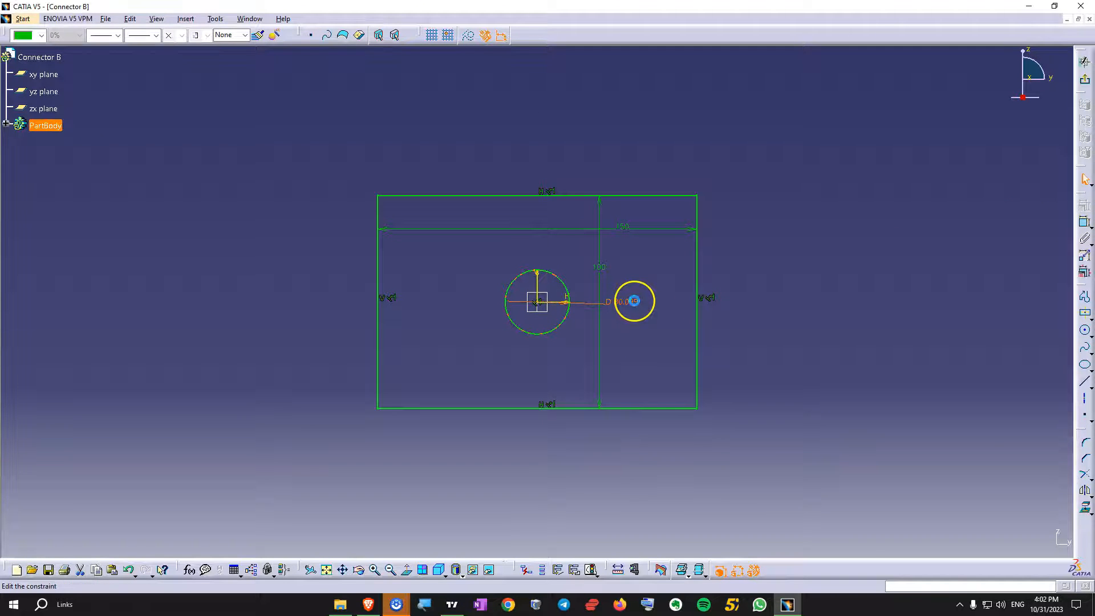
key("Return")
Set the rectangle's width to 90 mm and height to 70 mm, and exit the sketch.
double_click(623, 227)
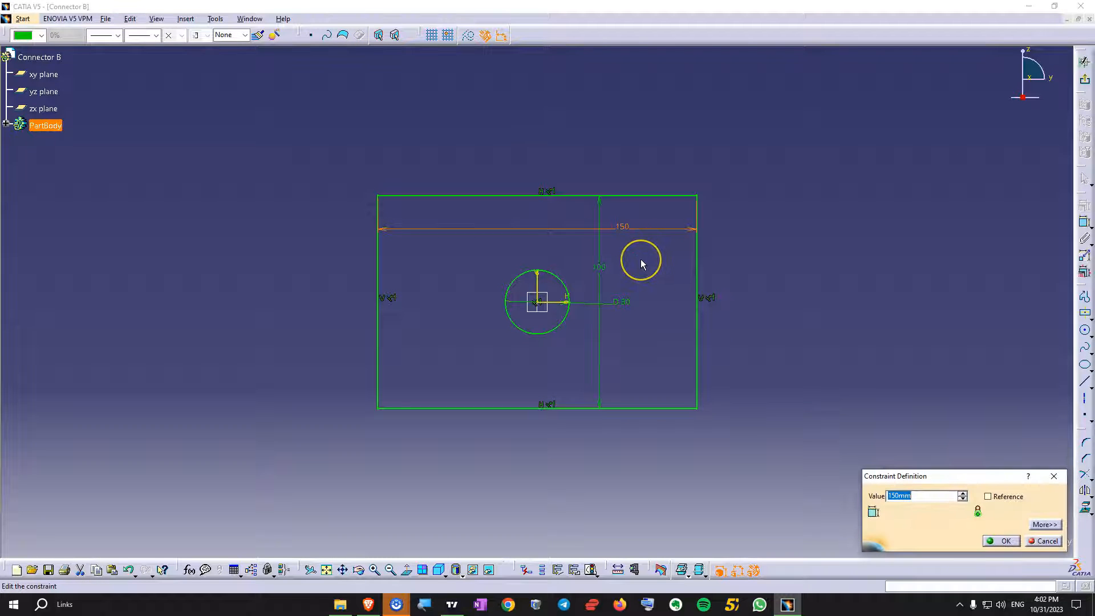
key("Return")
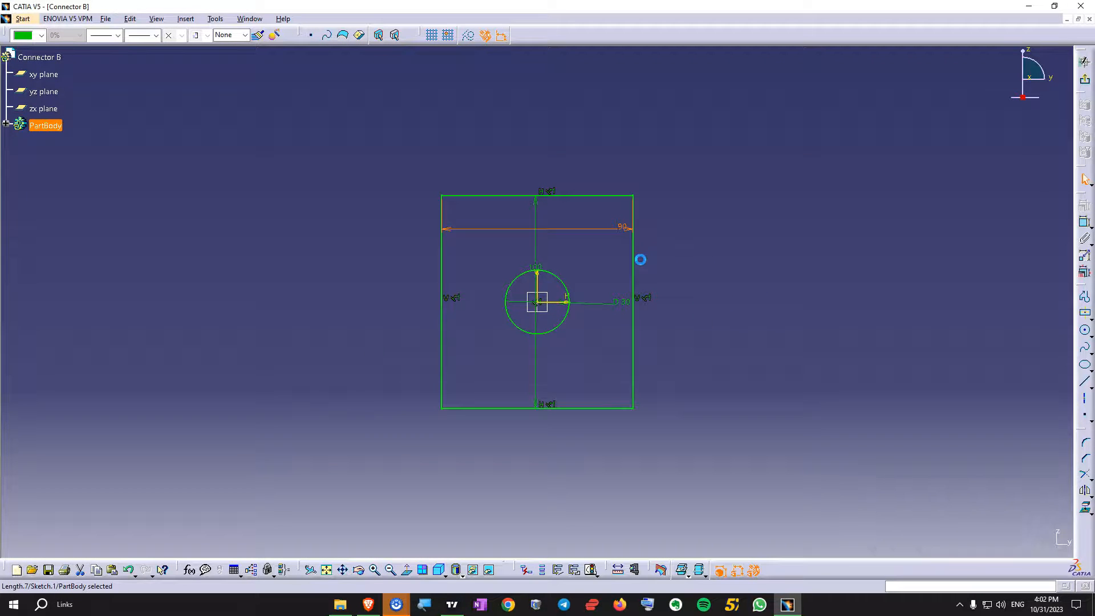
double_click(539, 252)
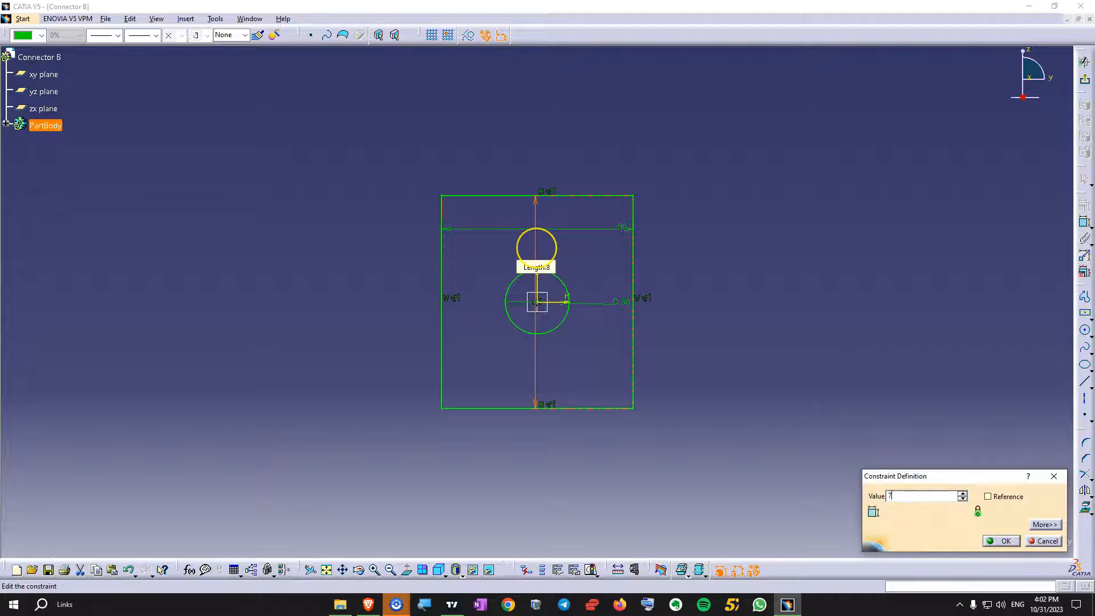
left_click(1001, 542)
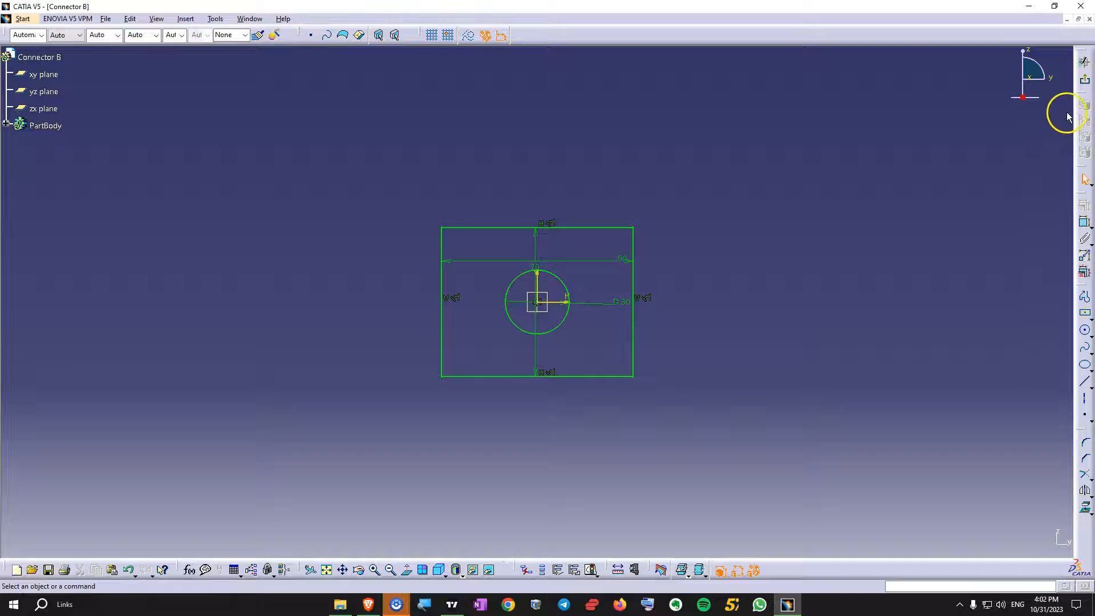
left_click(1085, 80)
Start a Multi-Pad from the rectangle-and-circle sketch and stretch the circular domain to 73 mm.
mouse_move(679, 297)
middle_mouse_down()
mouse_move(582, 408)
mouse_move(662, 191)
mouse_move(484, 399)
mouse_move(462, 352)
middle_mouse_up()
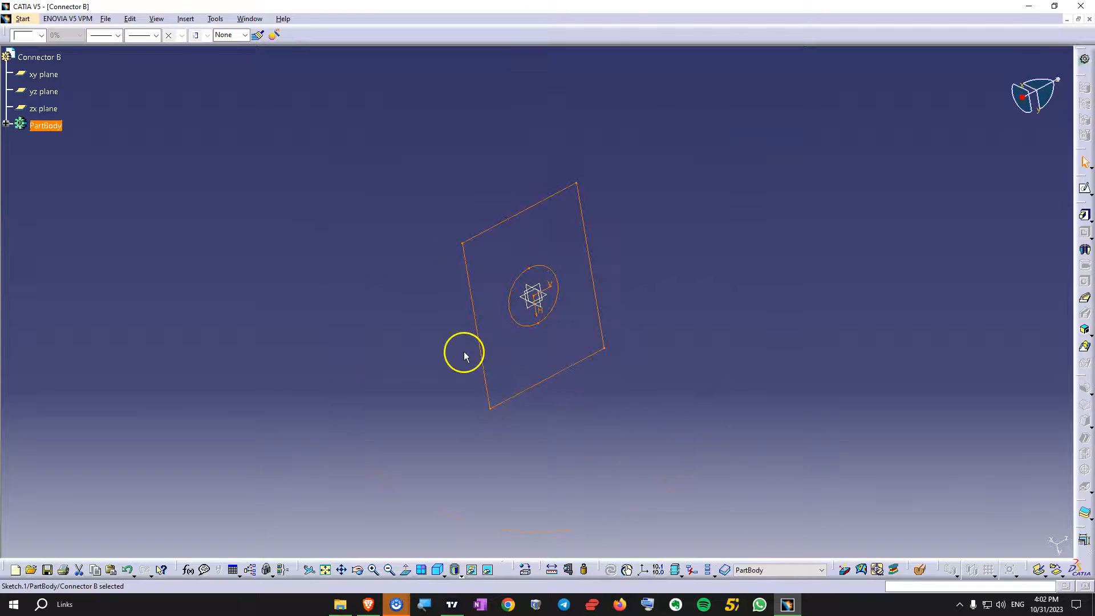
left_click(1091, 223)
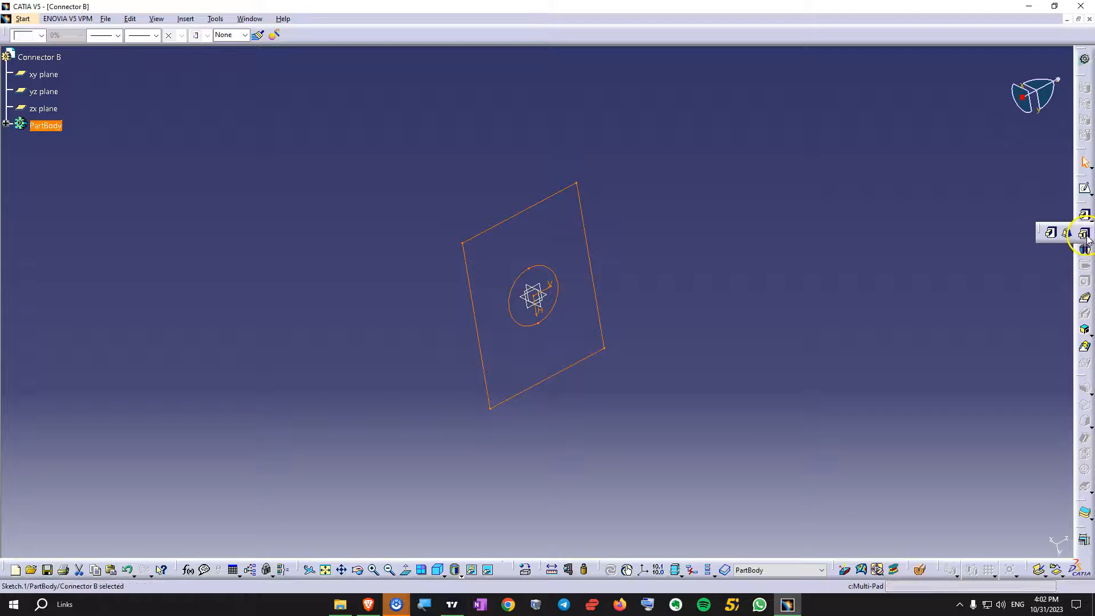
left_click(1051, 232)
left_click_drag(491, 181, 491, 184)
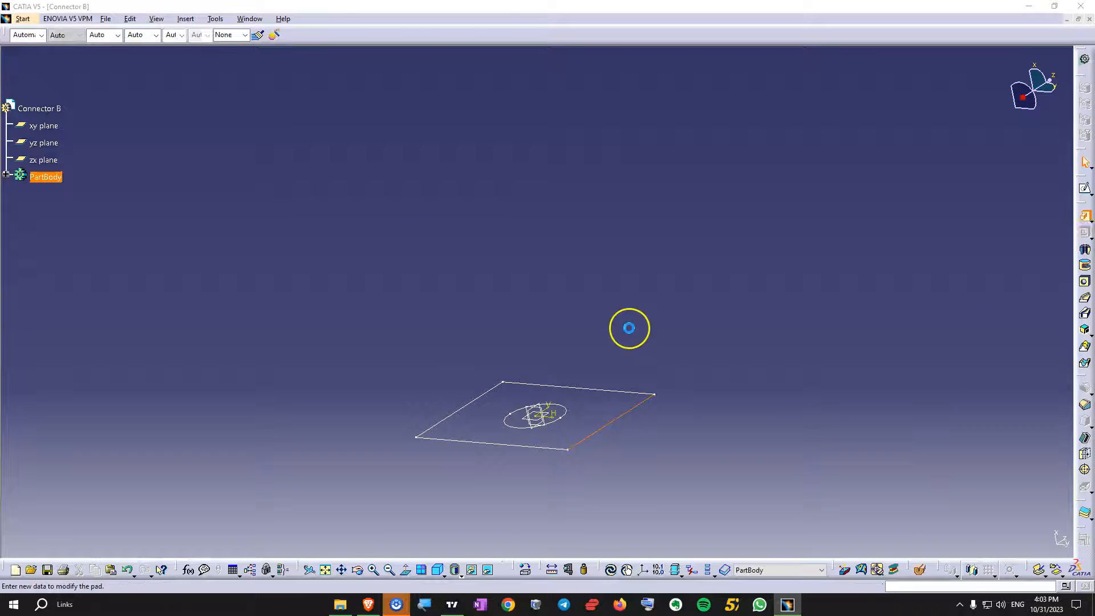
left_click(523, 418)
middle_click_drag(523, 418, 599, 378)
left_click_drag(583, 358, 567, 284)
middle_click_drag(567, 284, 546, 338)
left_click_drag(548, 347, 493, 131)
left_click(1029, 434)
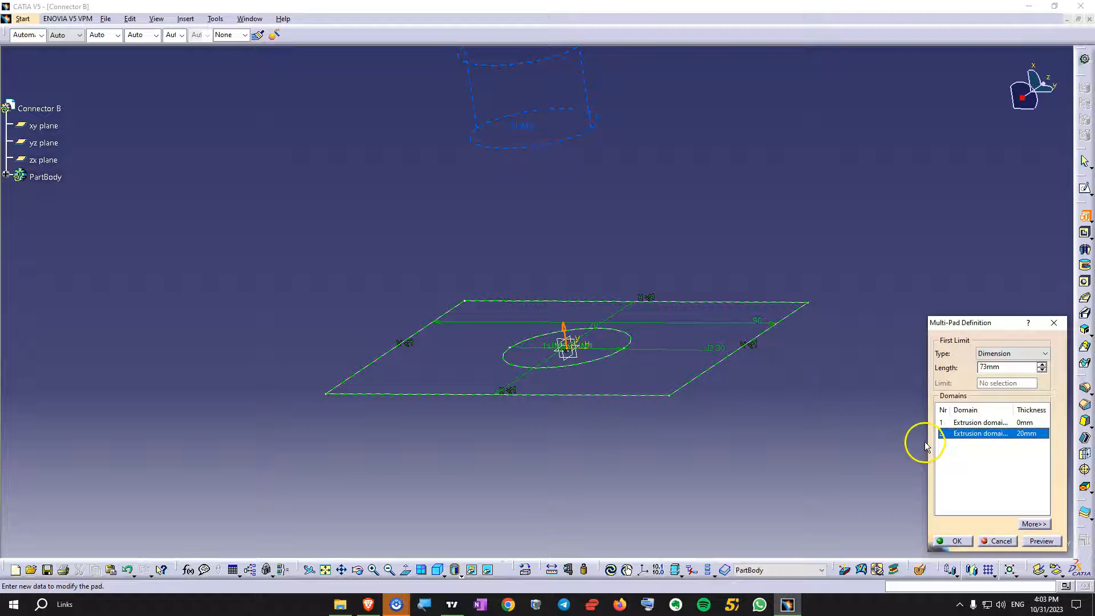
Set the multi-pad's rectangular domain to 50 mm and its circular domain to 10 mm, and create the solid.
left_click(1034, 523)
middle_click_drag(702, 298, 609, 393)
left_click(1039, 541)
left_click_drag(505, 418, 487, 263)
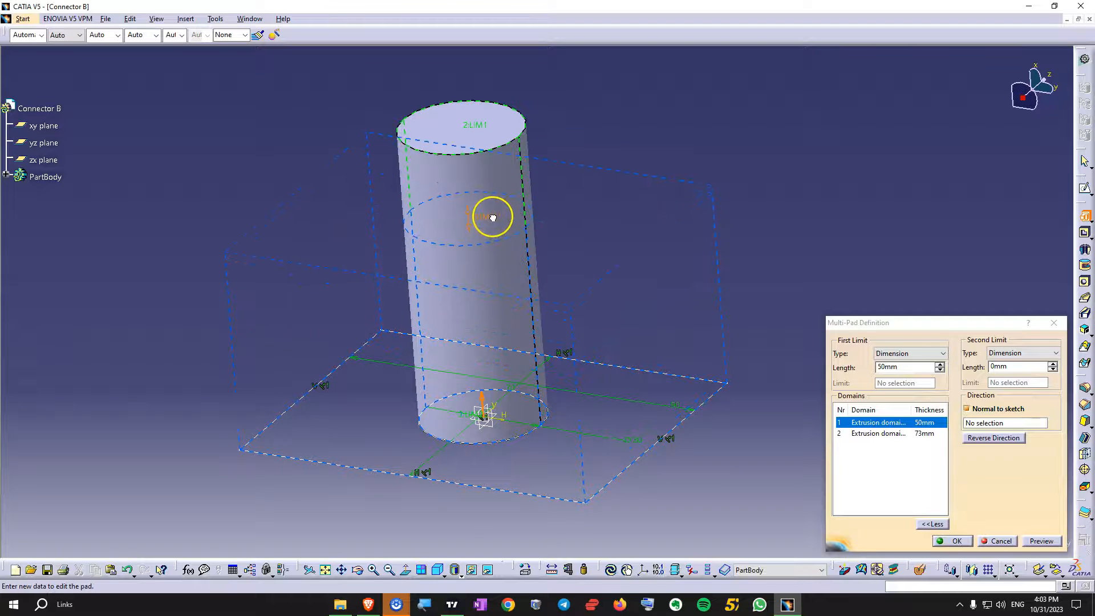
left_click(1052, 545)
left_click_drag(481, 130, 516, 373)
left_click(952, 540)
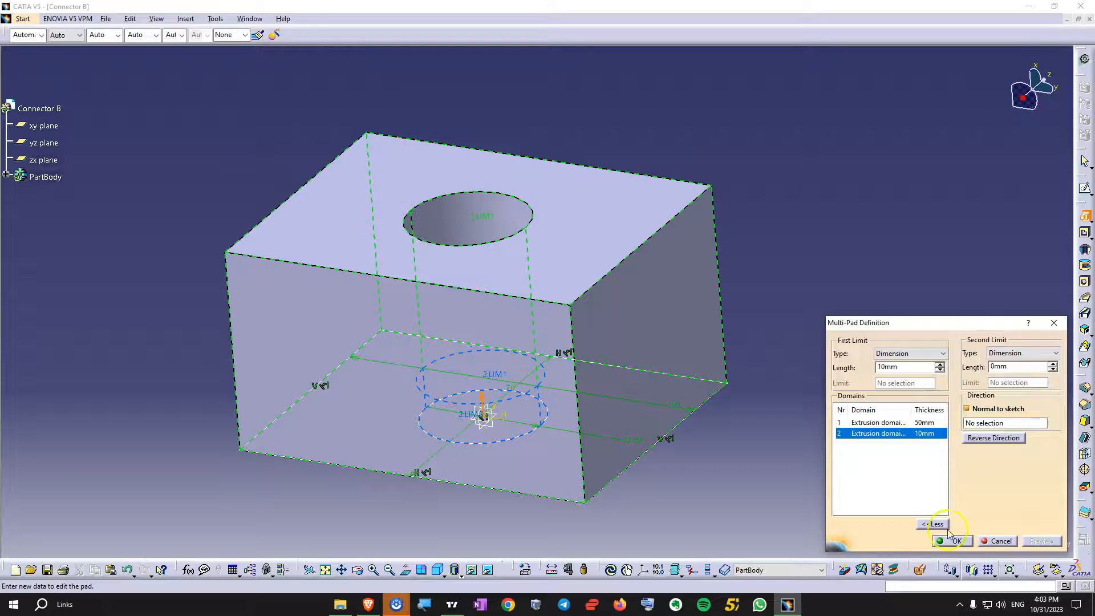
middle_click_drag(533, 303, 558, 422)
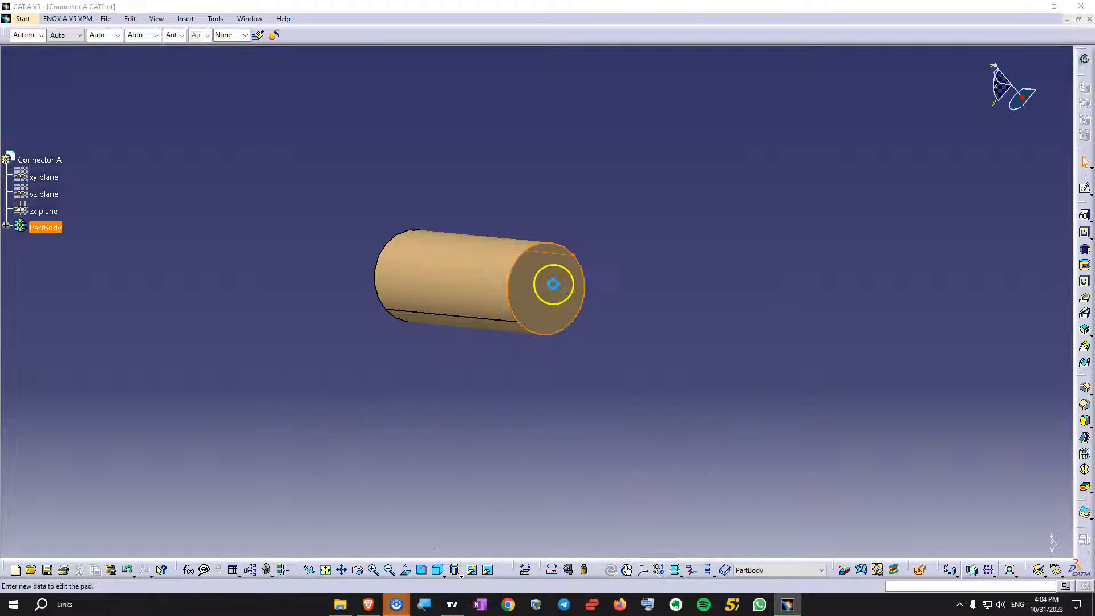
Check the Connector A pad definition and measure the depth of Connector B's blind hole from its floor to the block's upper face.
double_click(552, 283)
left_click(998, 541)
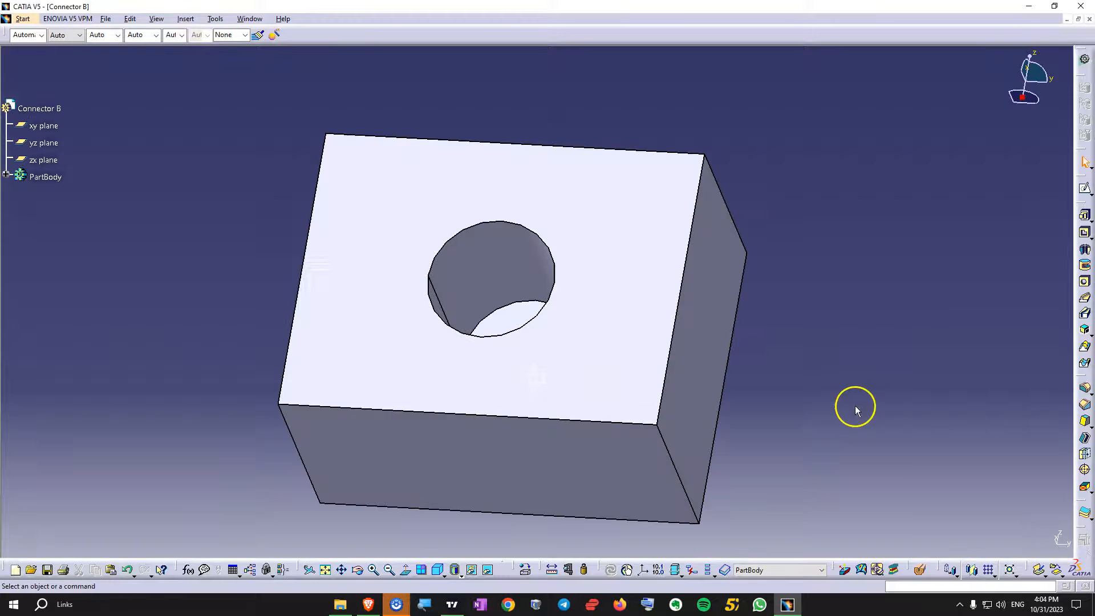
left_click(552, 570)
left_click(513, 318)
left_click(577, 237)
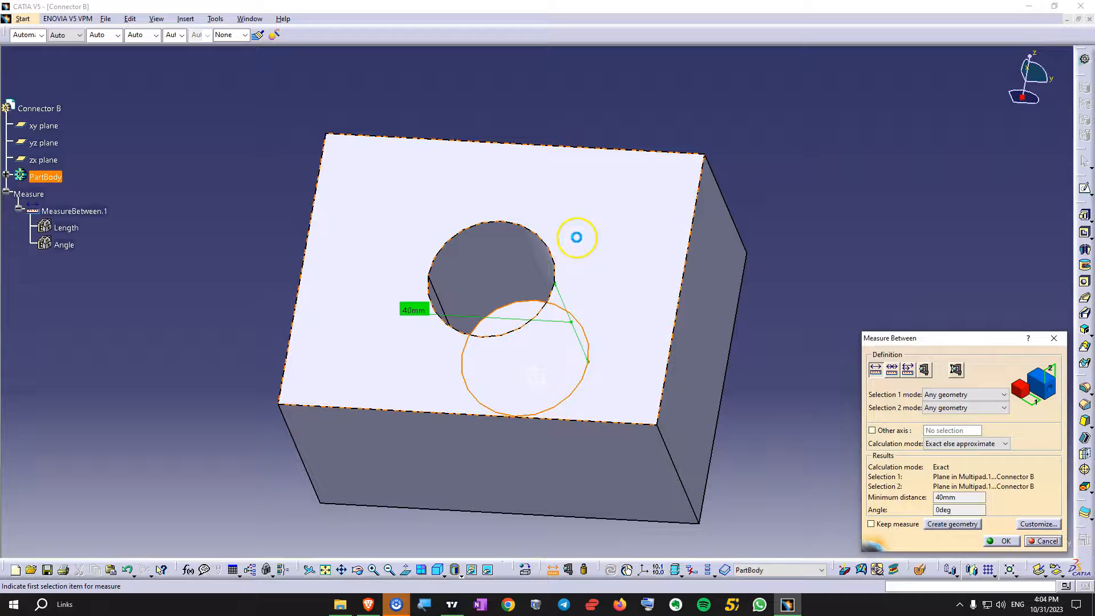
middle_click_drag(551, 331, 521, 252)
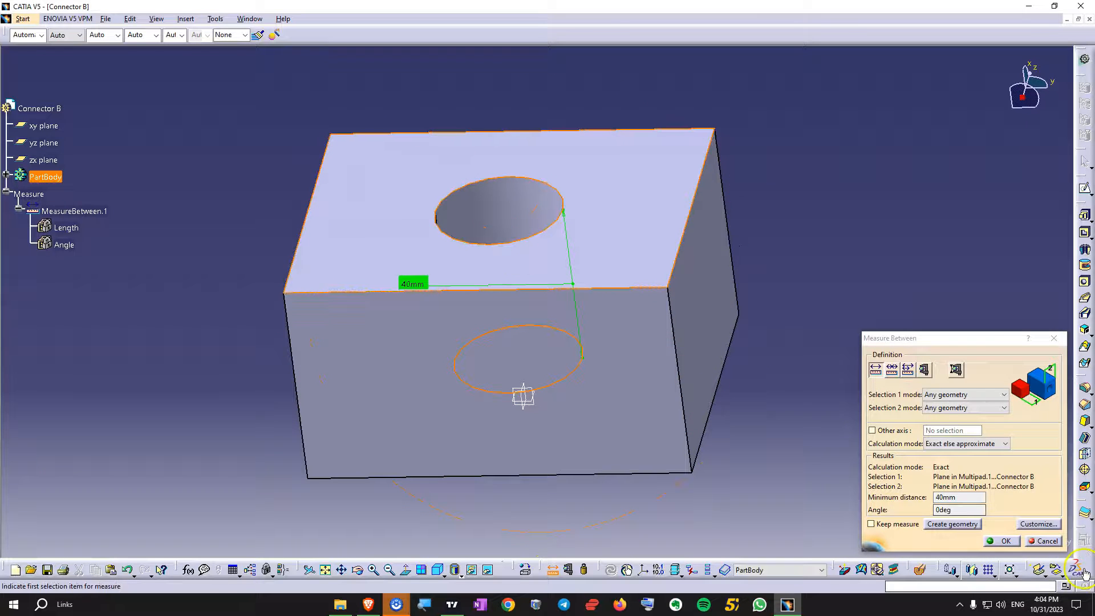
Edit Connector B's multi-pad and set the rectangular domain's thickness to 70 mm.
double_click(573, 230)
left_click_drag(512, 215, 511, 135)
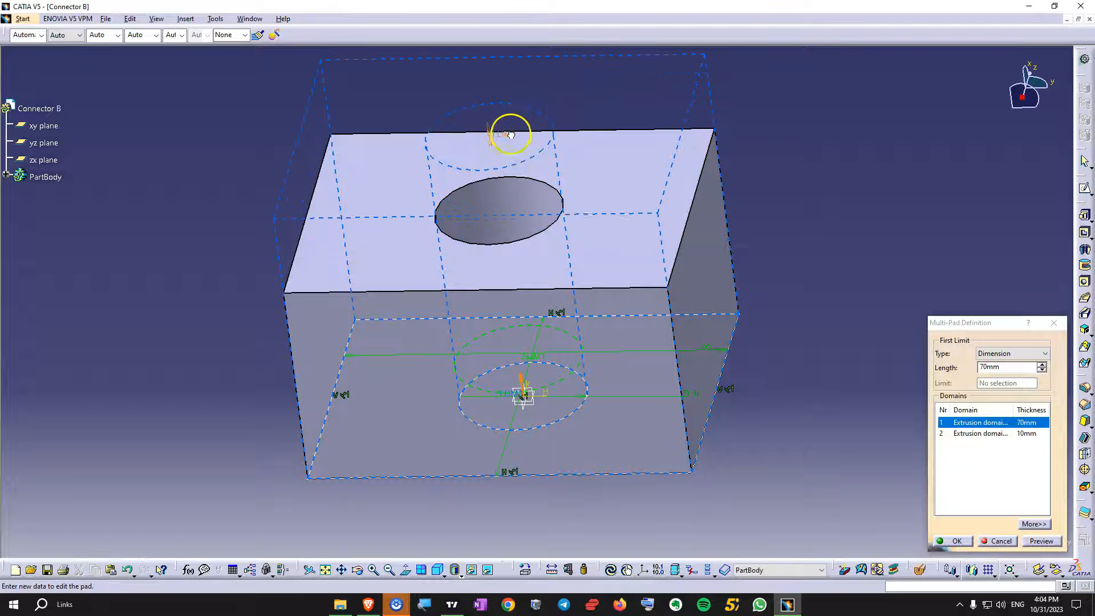
left_click(967, 543)
middle_click_drag(521, 343, 545, 445)
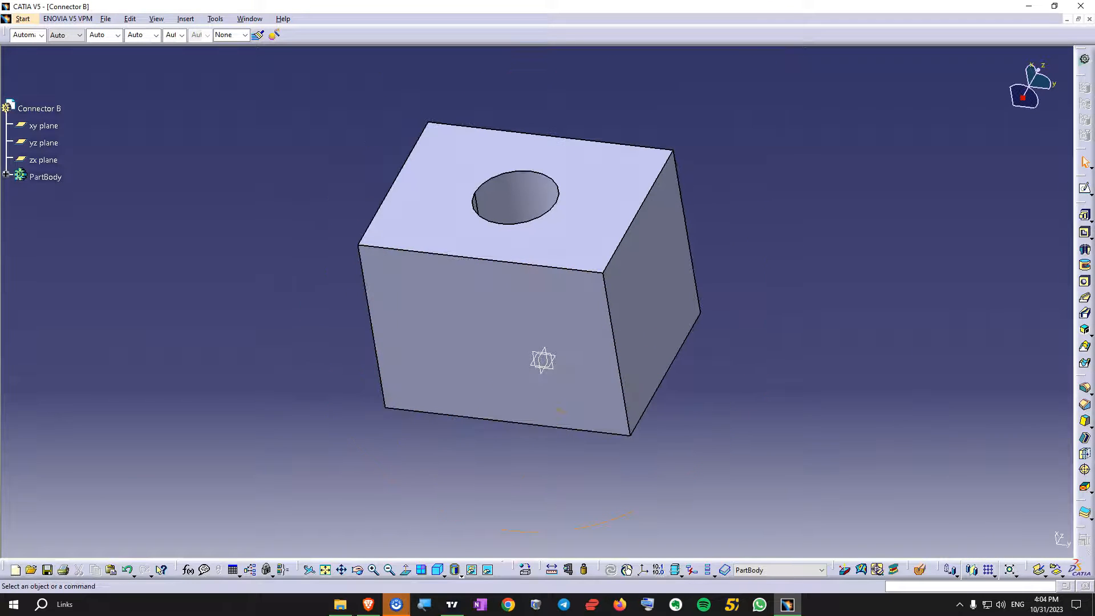
Switch the render style to perspective and hide the xy, yz and zx planes of Connector B.
left_click(156, 18)
mouse_move(197, 286)
left_click(319, 410)
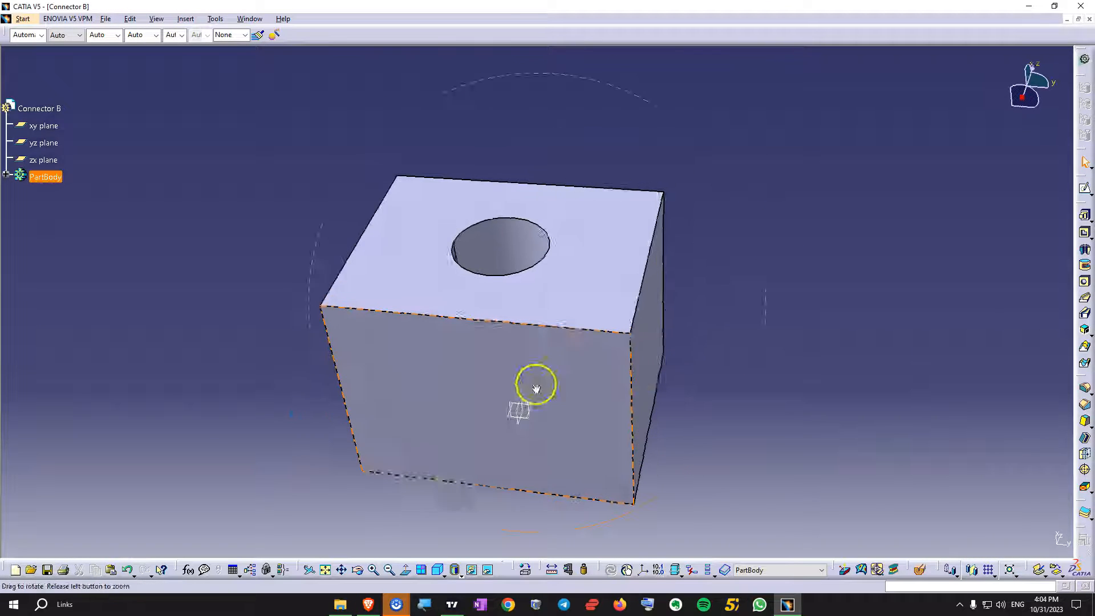
right_click(53, 164)
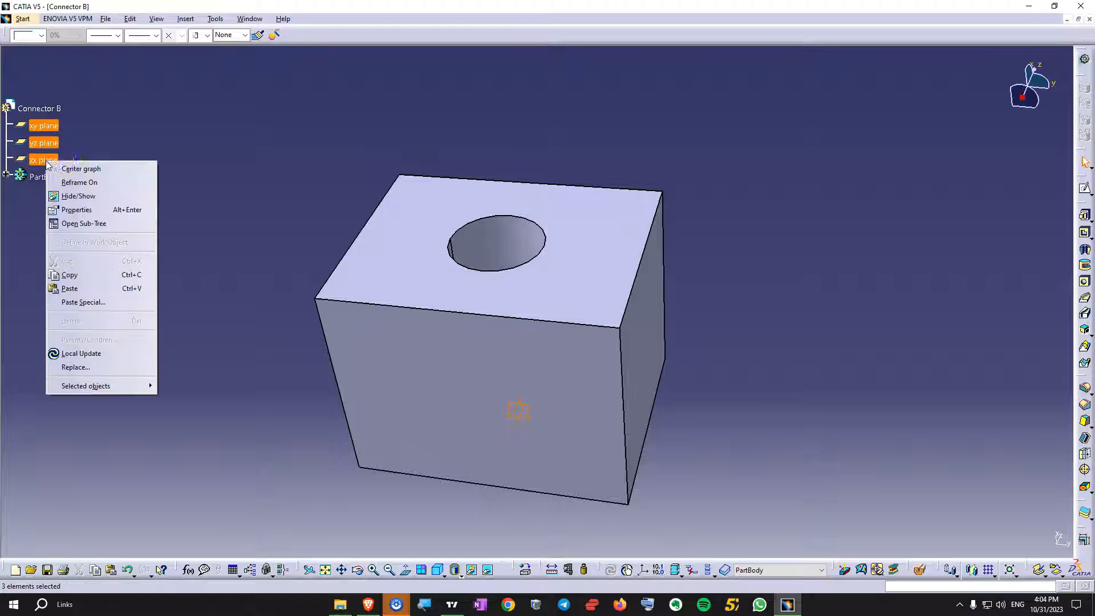
left_click(71, 191)
Colour Connector B's part body blue and the cylindrical wall of its hole salmon.
left_click(45, 177)
left_click(41, 35)
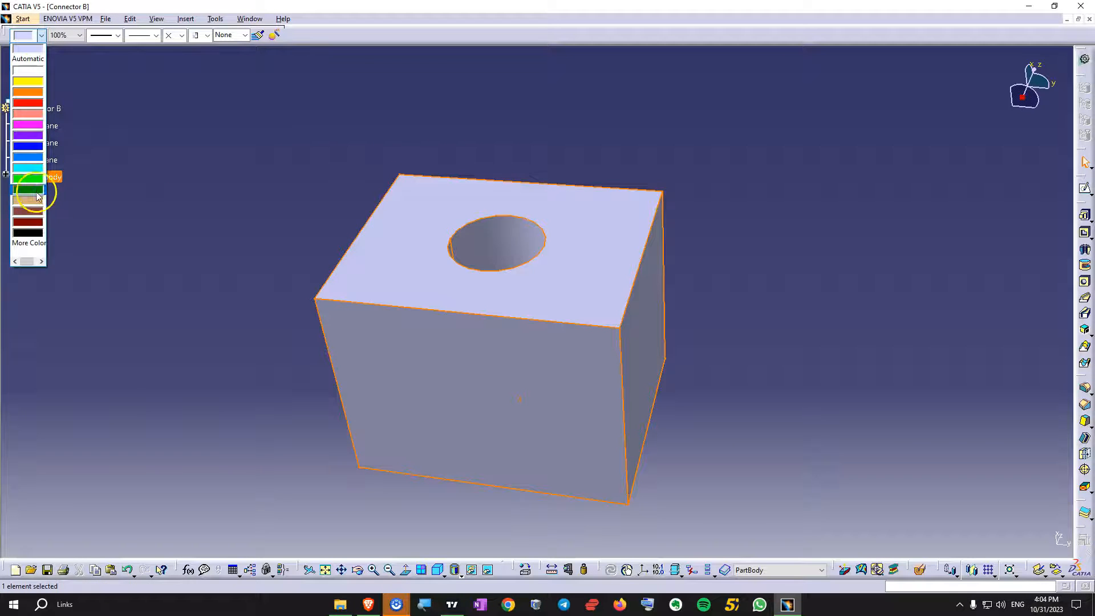
left_click(29, 156)
middle_click_drag(422, 265, 416, 336)
left_click(460, 283)
left_click(30, 38)
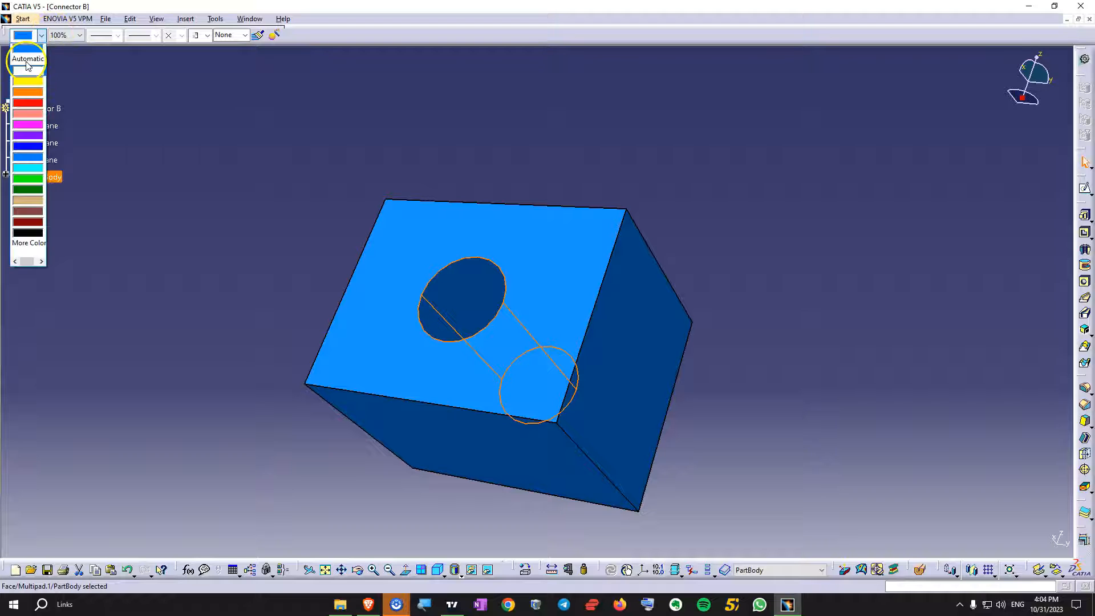
left_click(35, 131)
middle_click_drag(520, 375, 563, 398)
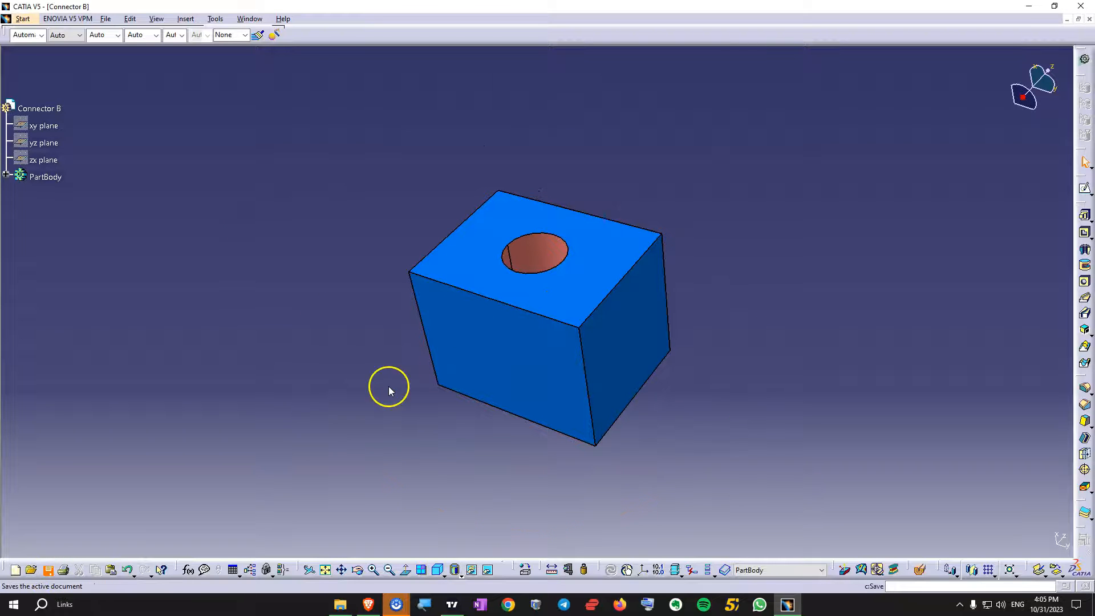
Save the part as Connector B and tile the Connector A and Connector B windows horizontally.
left_click(822, 441)
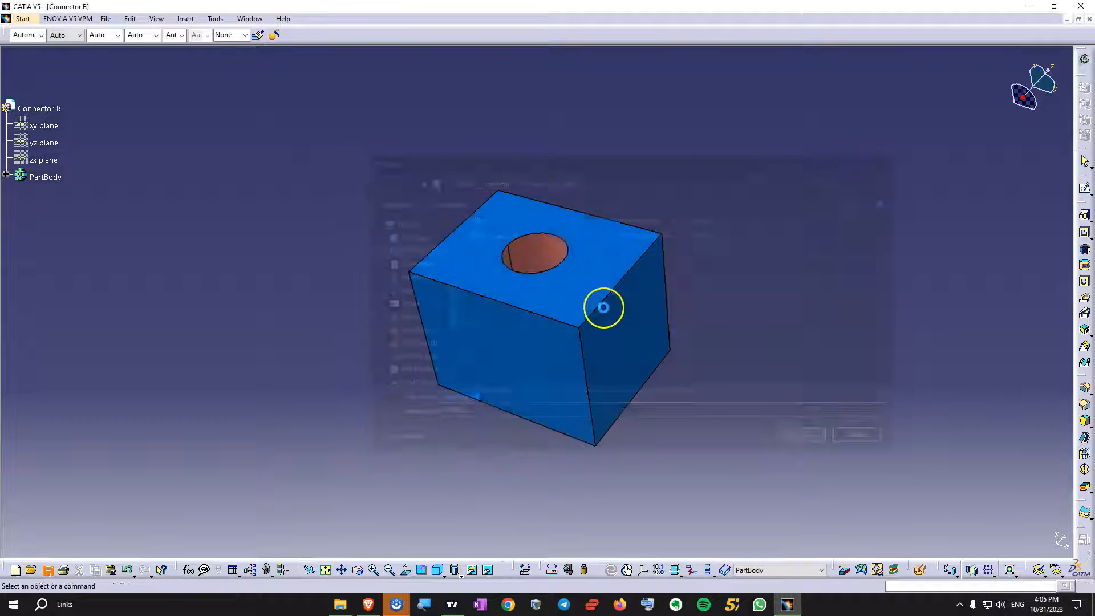
left_click(249, 19)
left_click(273, 43)
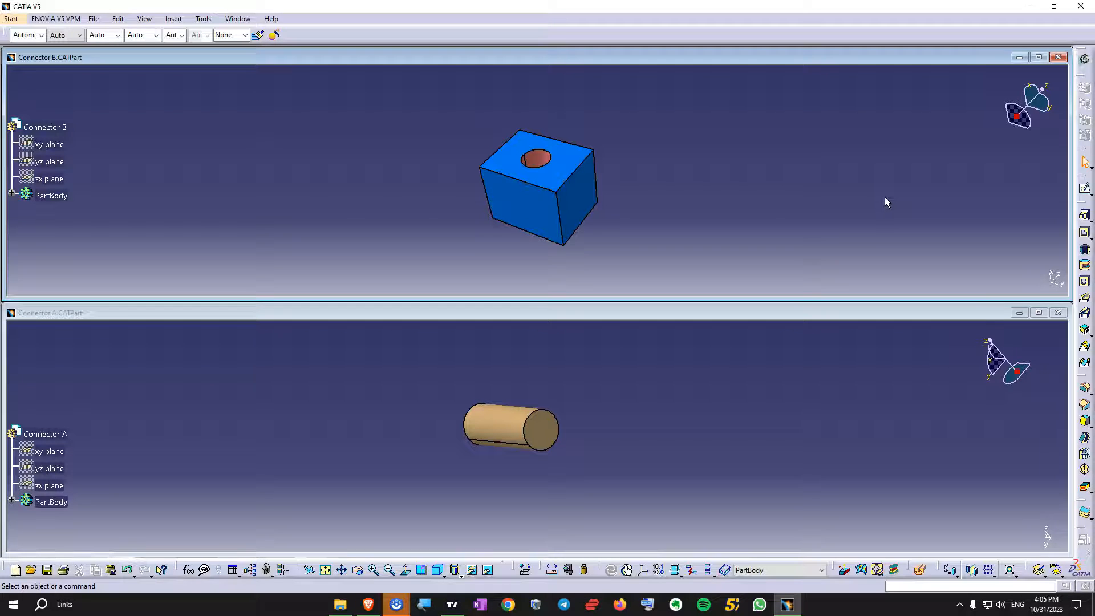
left_click(947, 175)
Create a new product document and maximise its window.
left_click(93, 19)
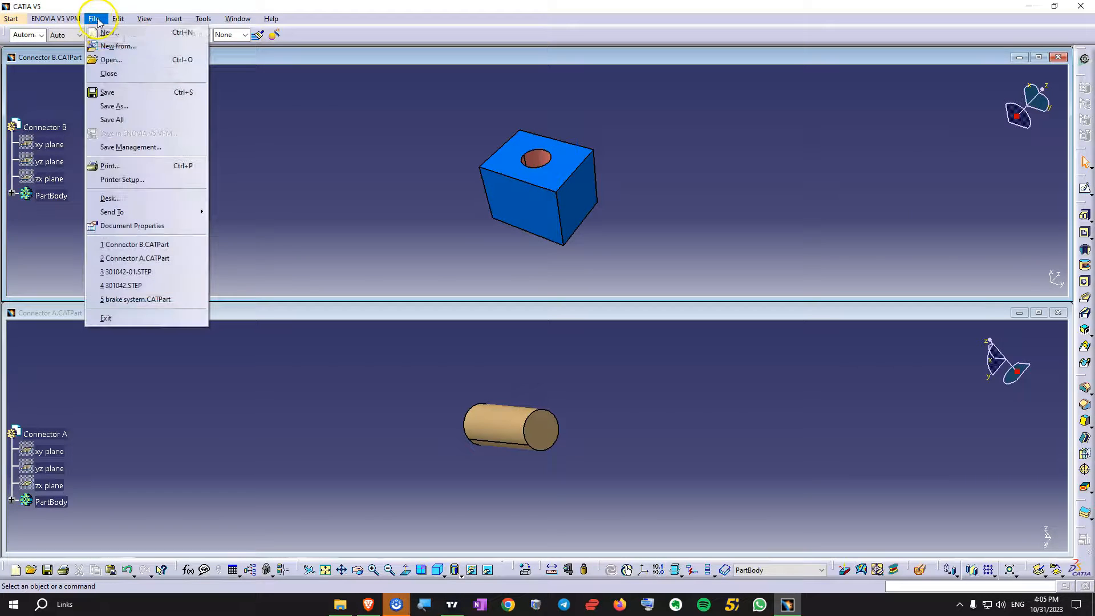
left_click(108, 29)
left_click_drag(1058, 477, 1058, 498)
double_click(972, 489)
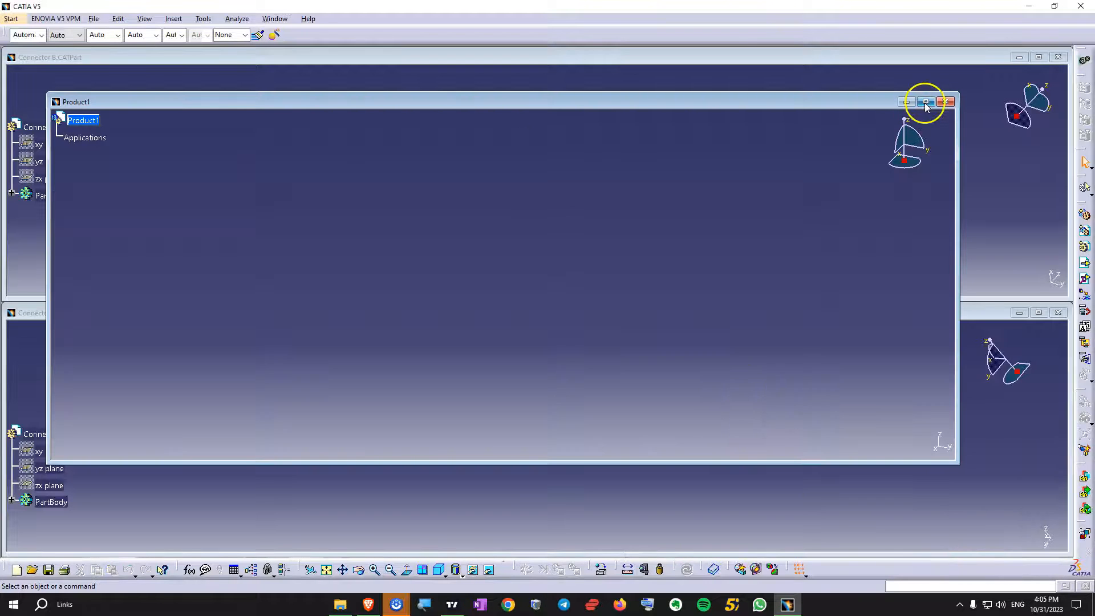
left_click(926, 102)
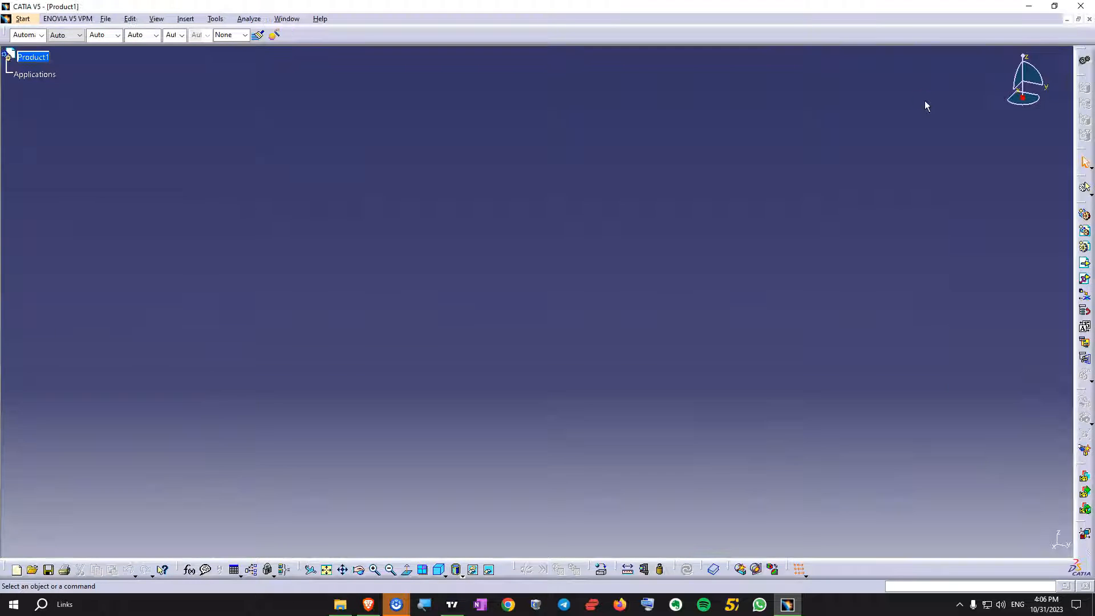
Set the product's part number to Electrical Harness 1 and save the product under that name.
right_click(33, 57)
left_click(72, 103)
double_click(789, 430)
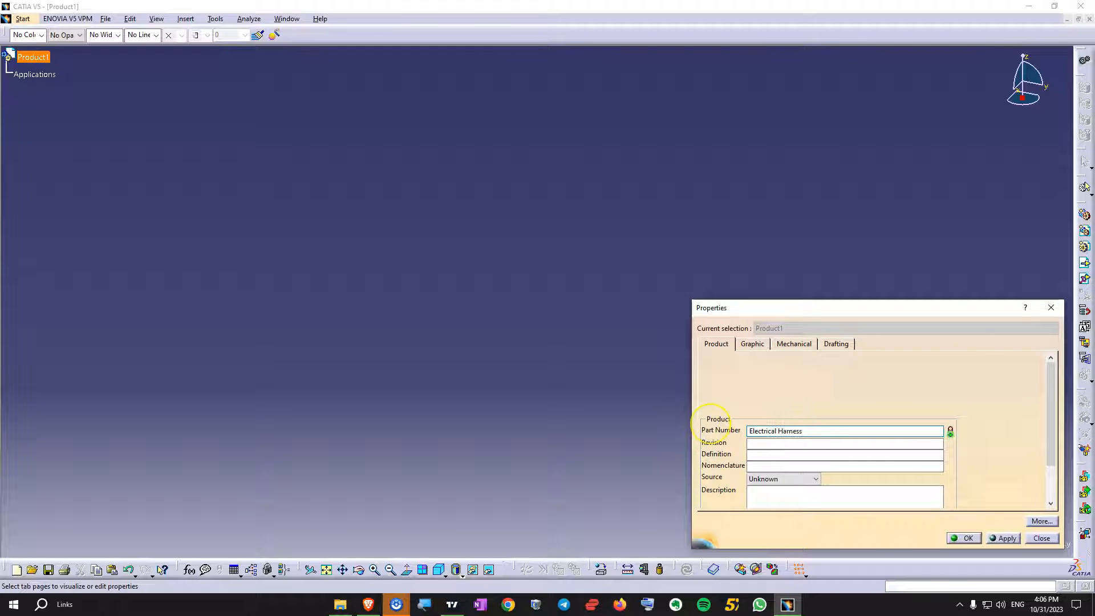
type("Electrical Harness 1")
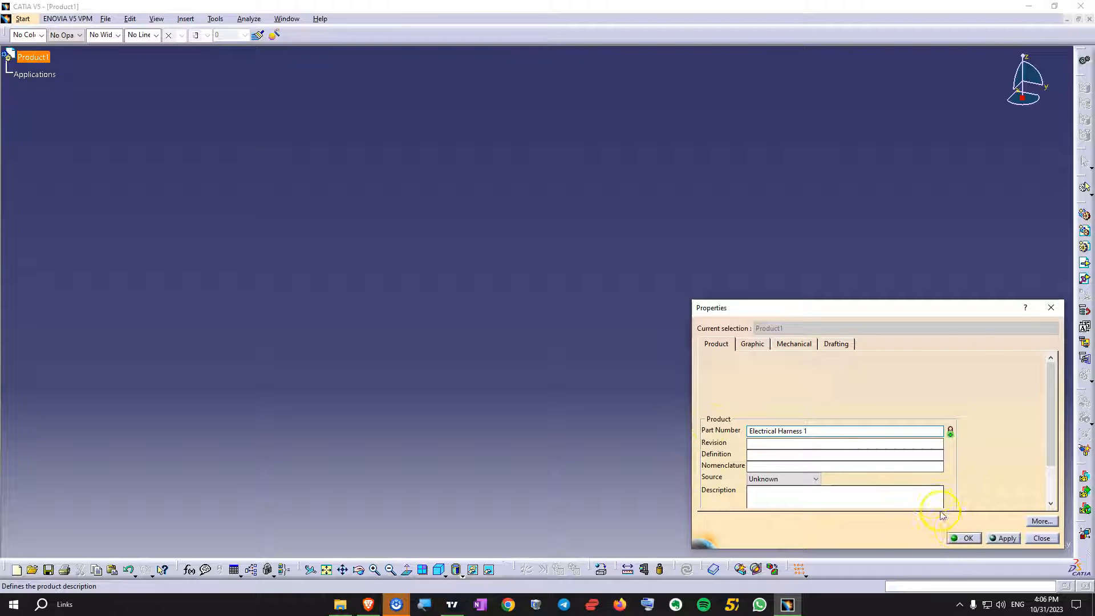
left_click(964, 538)
Create another product document, set its part number to Project File and save it under that name.
left_click(105, 19)
left_click(120, 33)
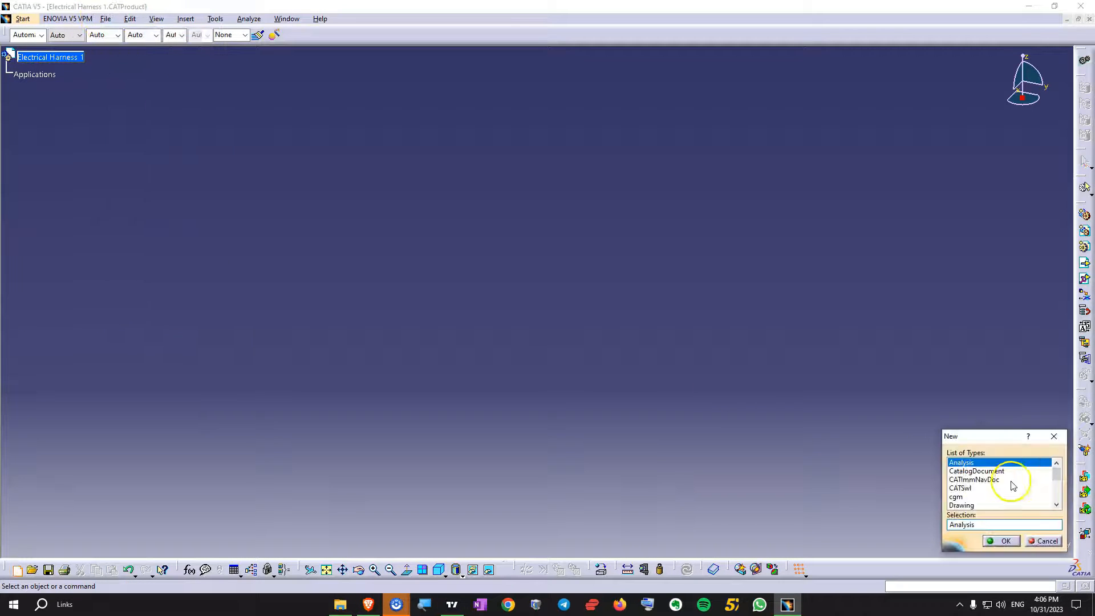
left_click_drag(1056, 473, 1056, 500)
left_click(961, 488)
left_click(1002, 540)
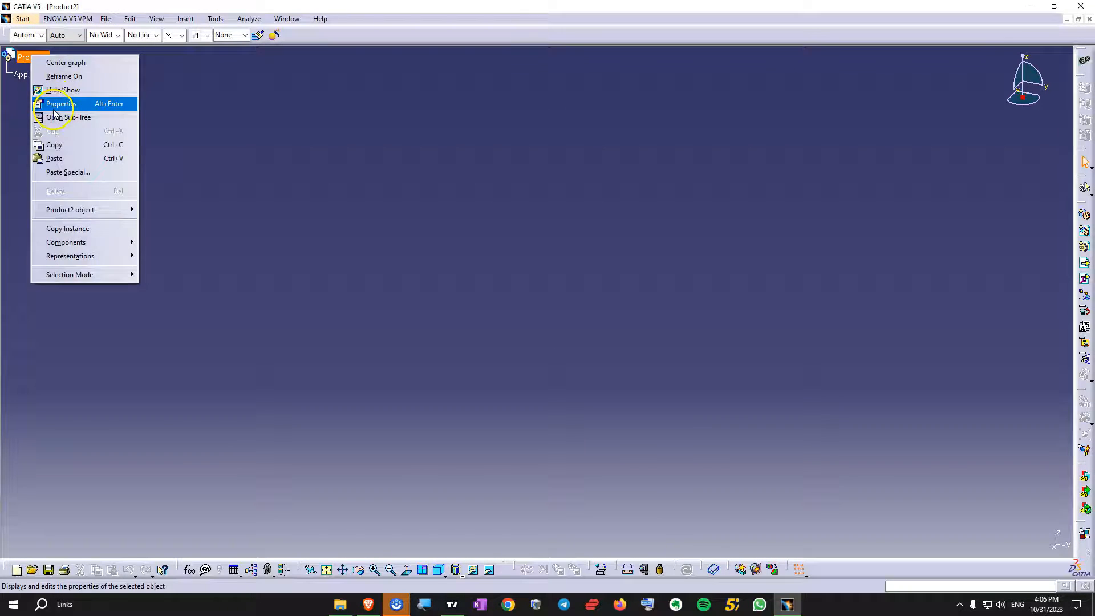
left_click(55, 107)
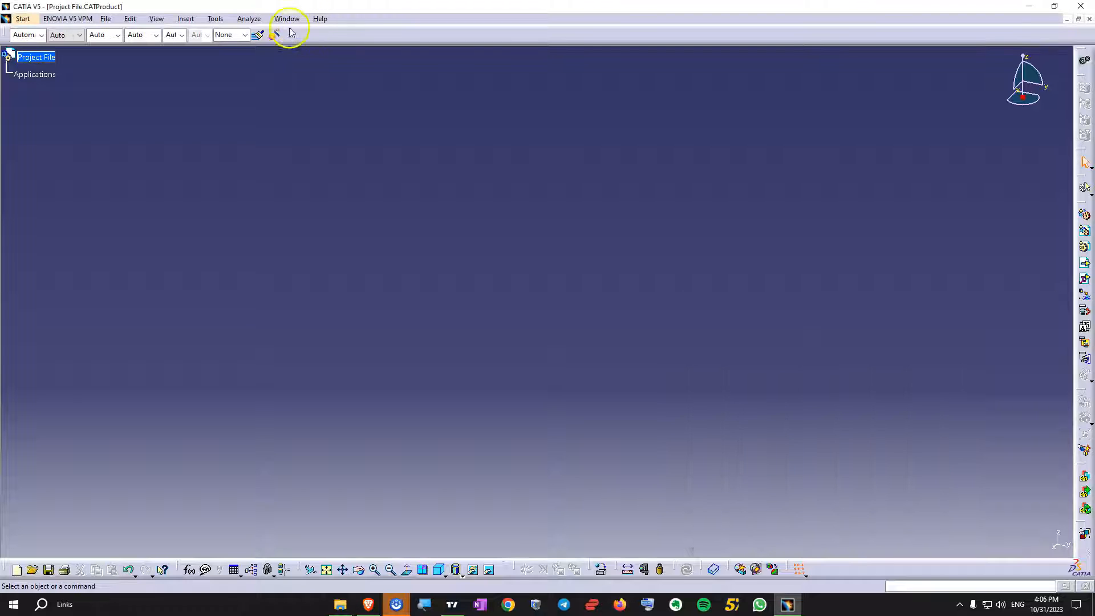
Tile the four open document windows so they are shown together and activate the Project File product.
left_click(286, 18)
left_click(300, 34)
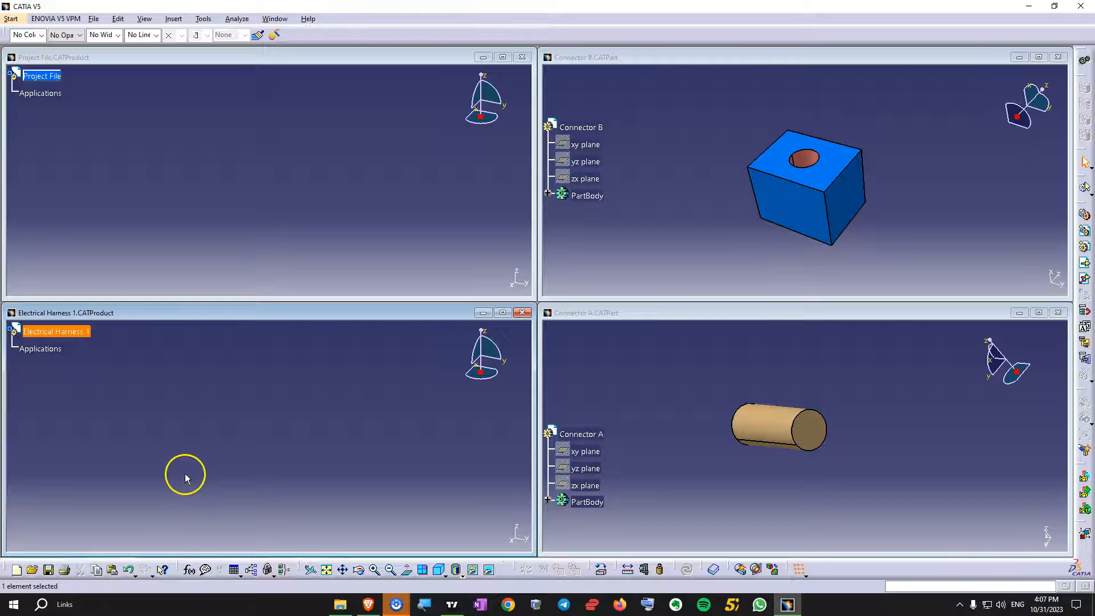
left_click(215, 220)
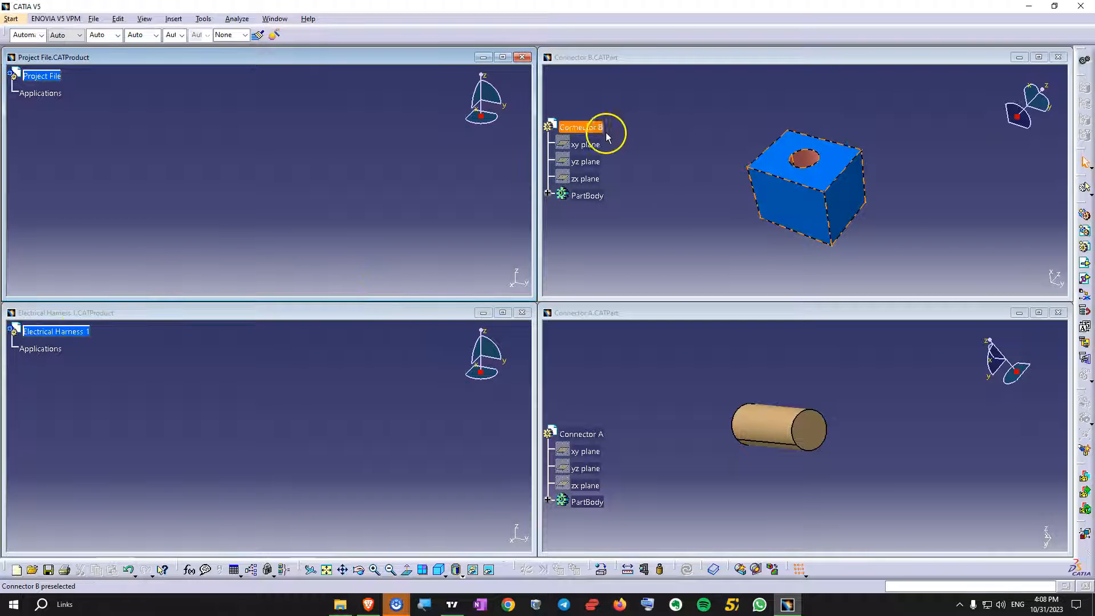
Copy the Connector B part and paste it into the Electrical Harness 1 product.
left_click(589, 126)
left_click(589, 126)
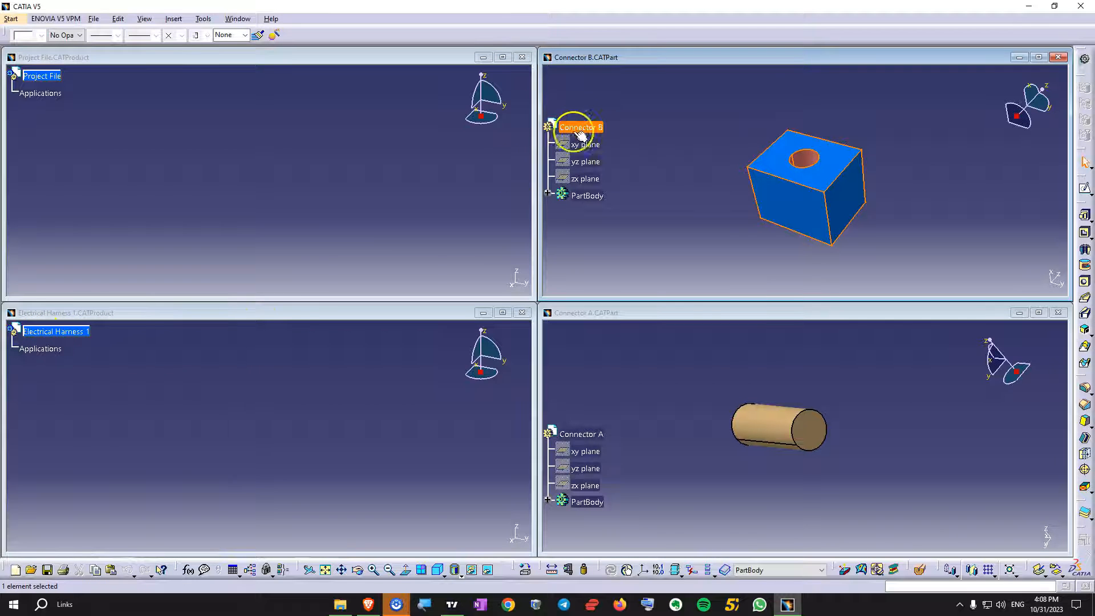
left_click(54, 330)
key("ctrl+v")
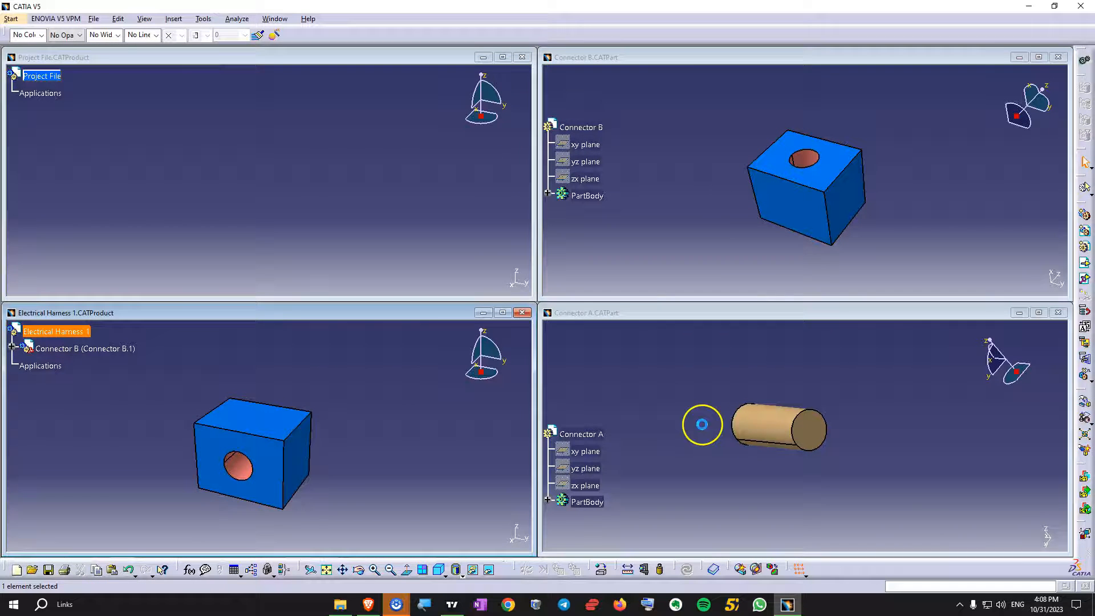
Copy the Connector A part into the Electrical Harness 1 product and clear the selection.
left_click(581, 433)
key("ctrl+c")
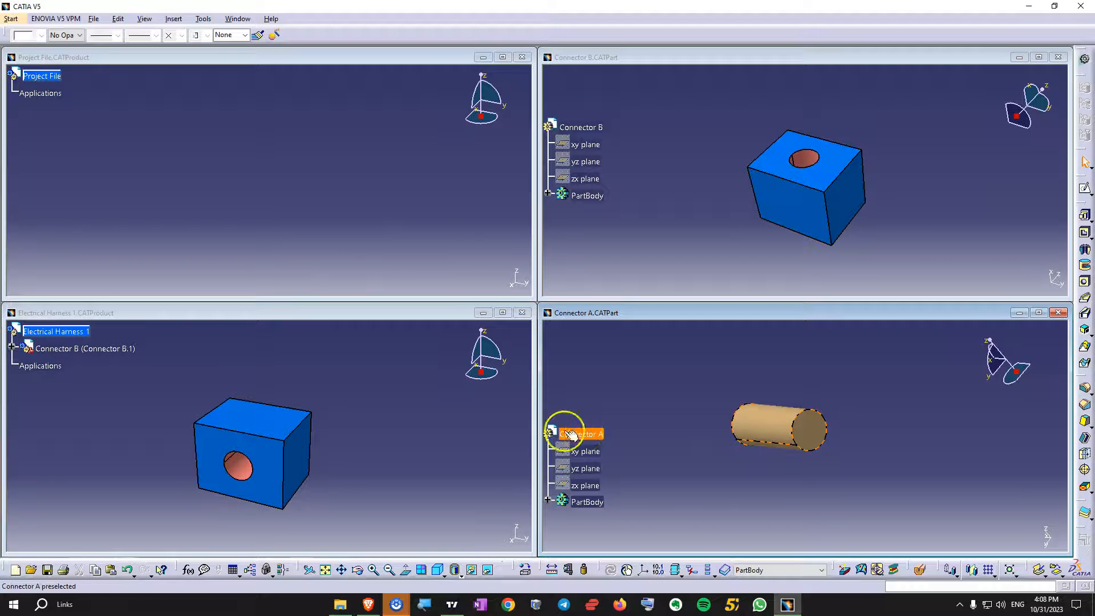
left_click(74, 332)
key("ctrl+v")
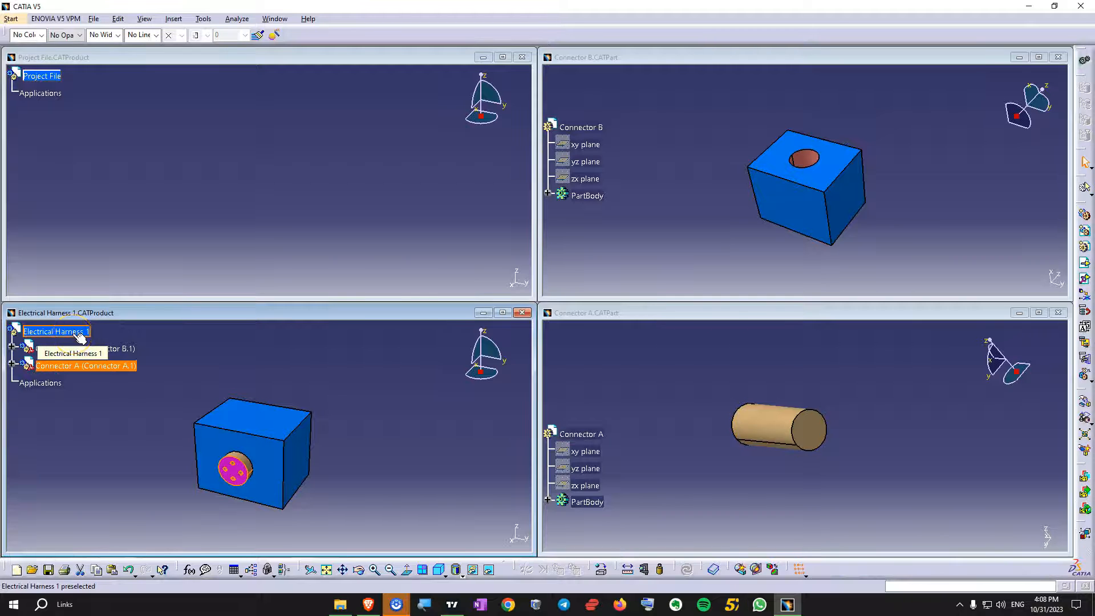
left_click(281, 379)
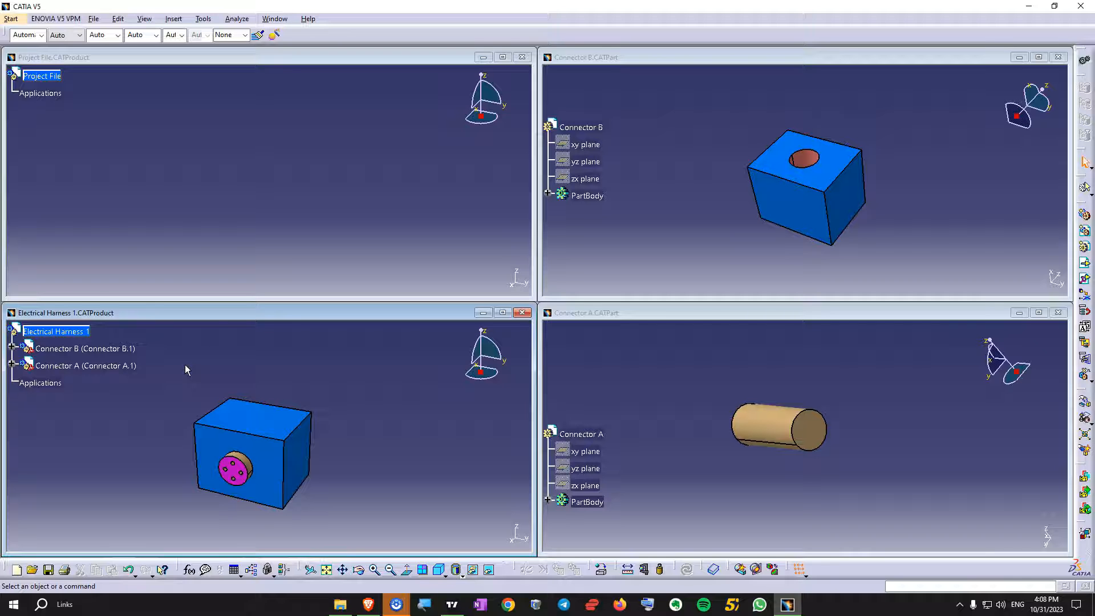
Copy the Electrical Harness 1 product and paste it into the Project File product.
left_click(55, 330)
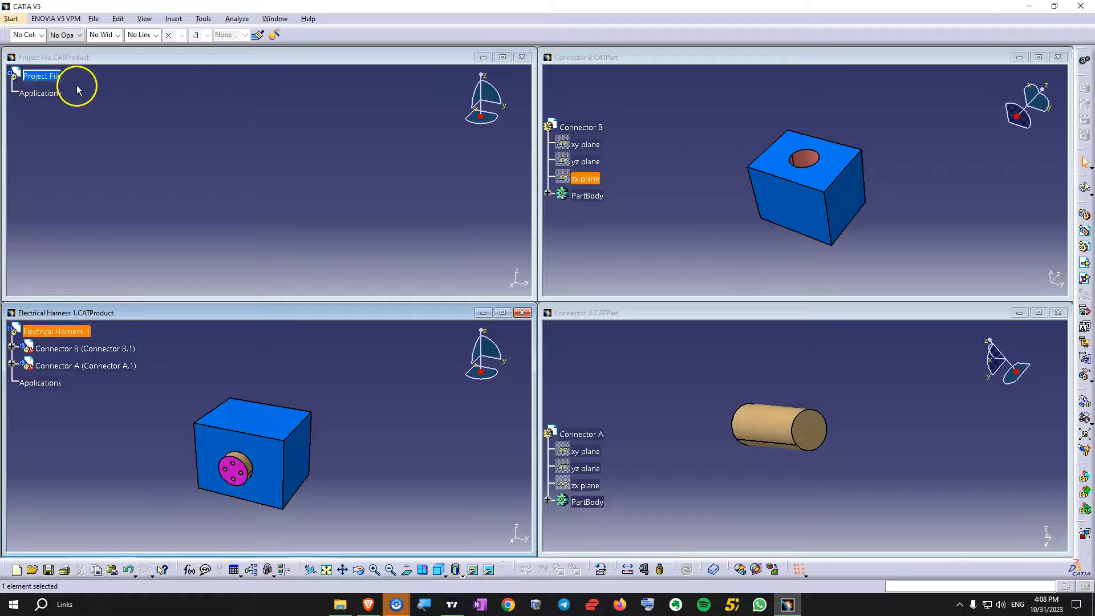
left_click(49, 77)
key("ctrl+v")
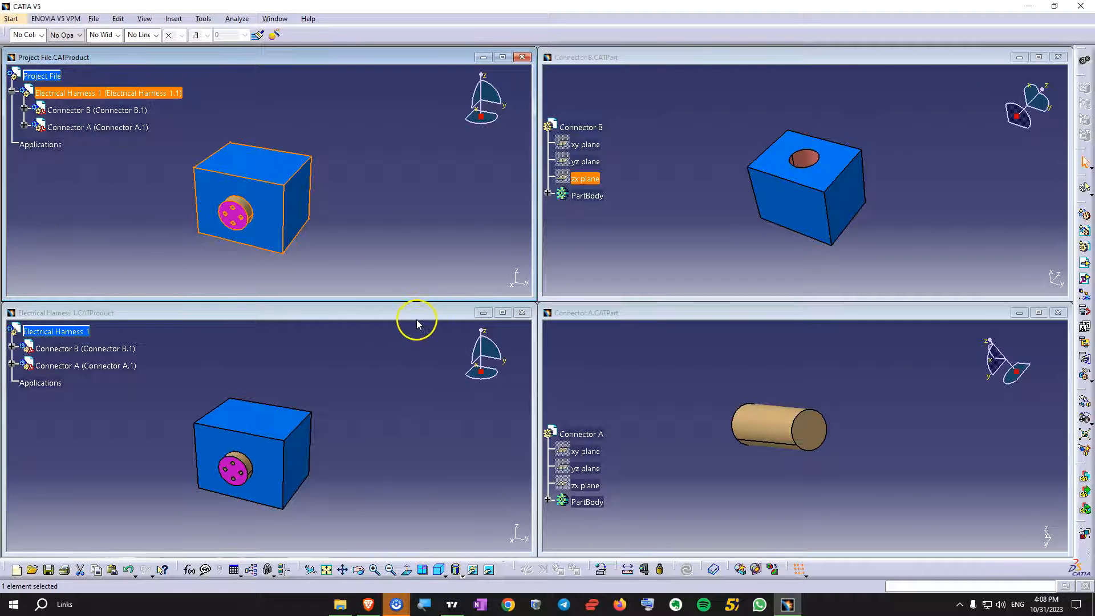
Maximise the Electrical Harness 1 window and open Save Management.
left_click(503, 313)
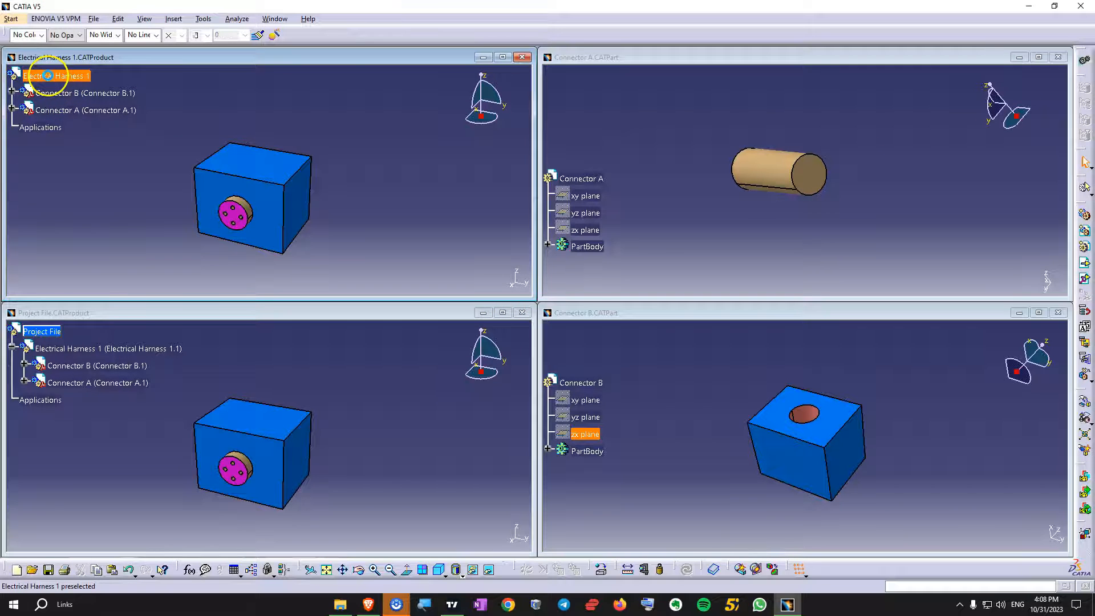
left_click(502, 57)
left_click(75, 58)
left_click(106, 19)
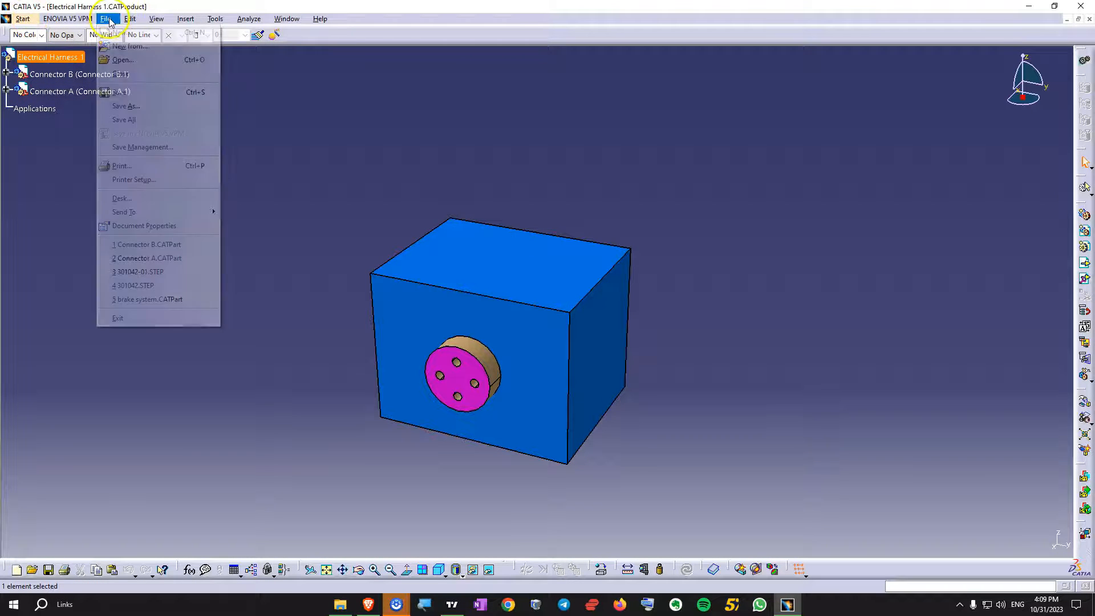
left_click(131, 147)
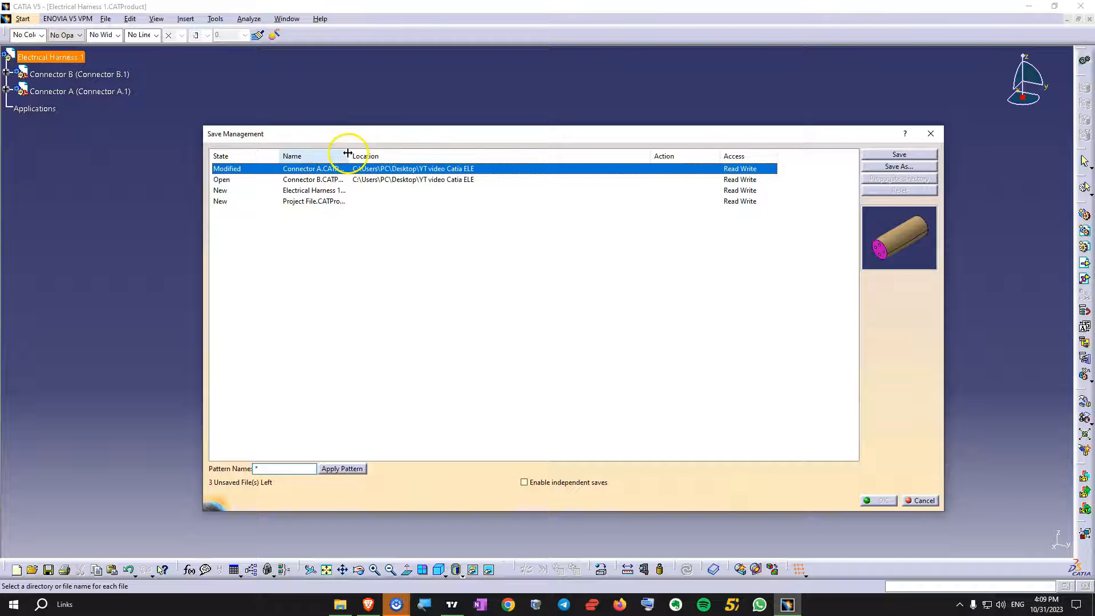
Widen the file name column and assign Electrical Harness 1.CATProduct a save in the YT video Catia ELE folder.
left_click_drag(348, 153, 439, 154)
left_click(361, 193)
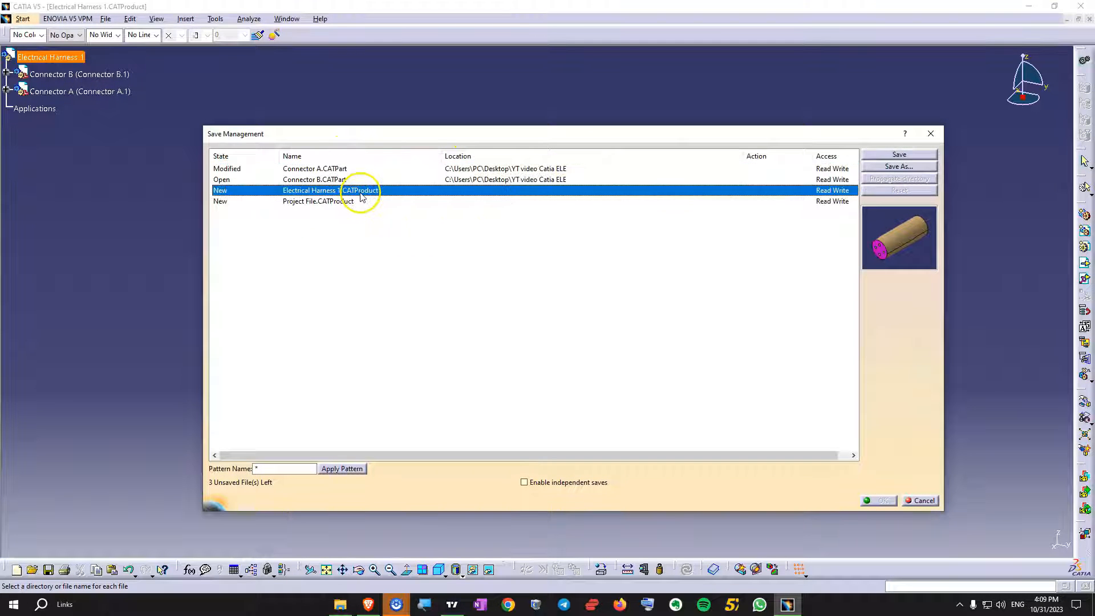
left_click(907, 166)
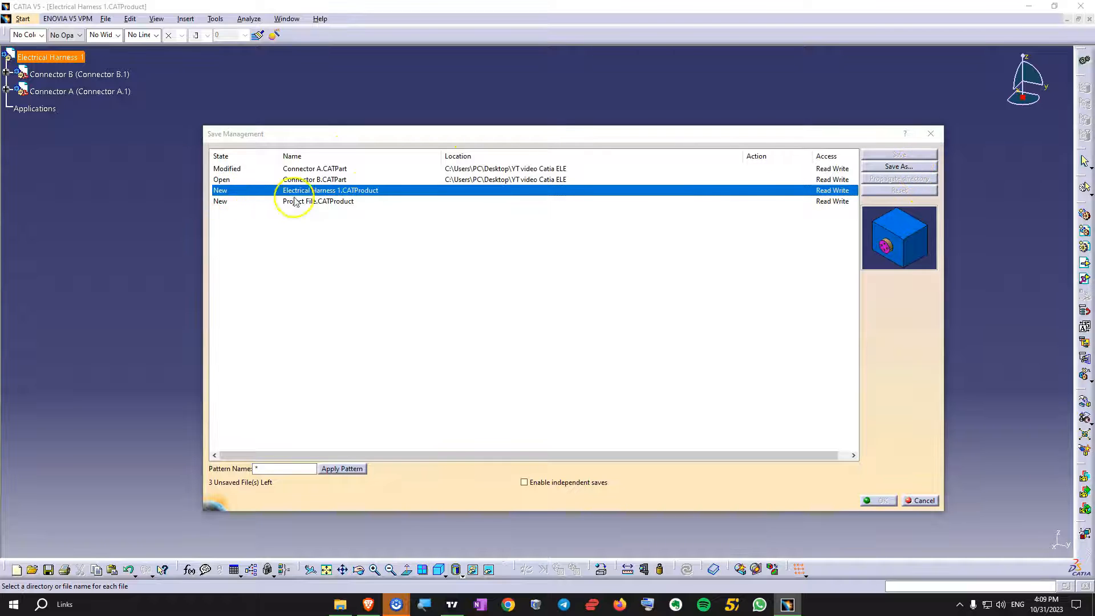
left_click(649, 431)
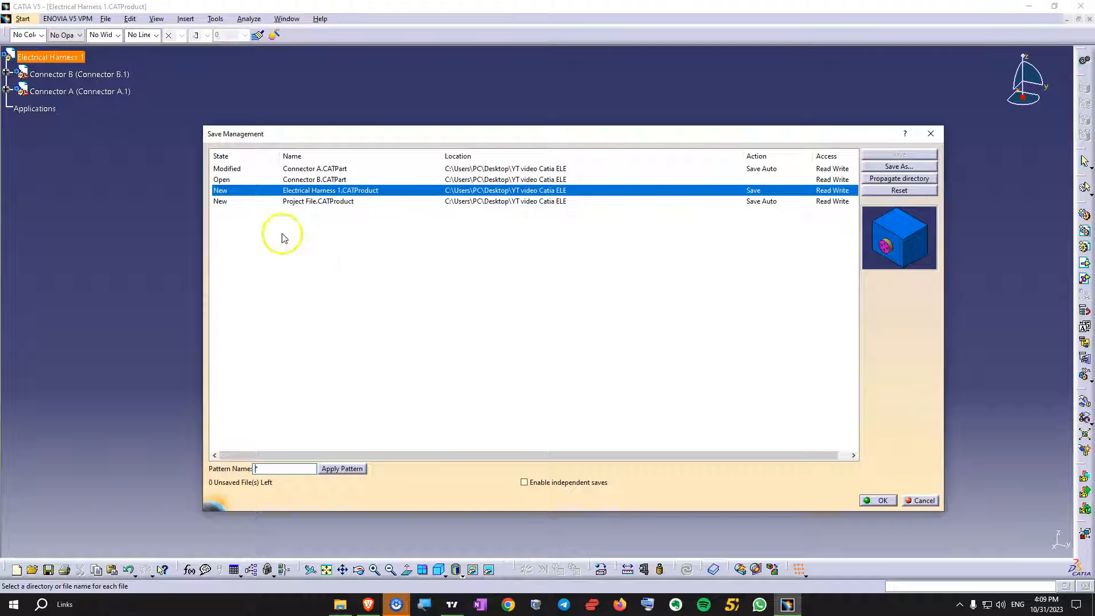
Assign Project File.CATProduct a save under the name Project File in the YT video Catia ELE folder.
left_click(313, 201)
left_click(907, 166)
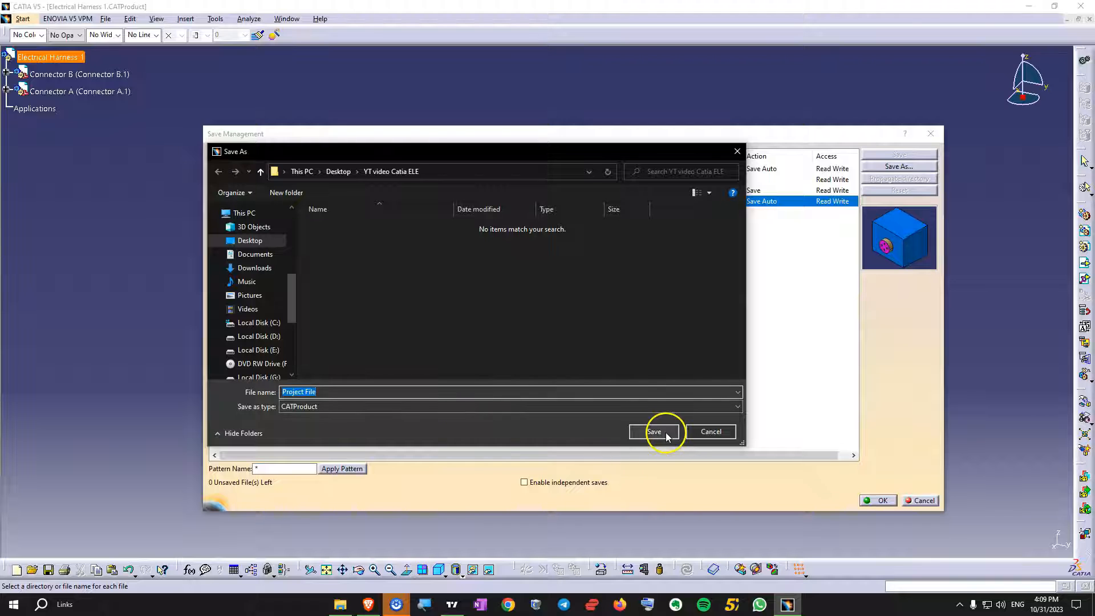
left_click(665, 432)
Mark the modified Connector A.CATPart for saving and carry out all the assigned saves.
left_click(230, 169)
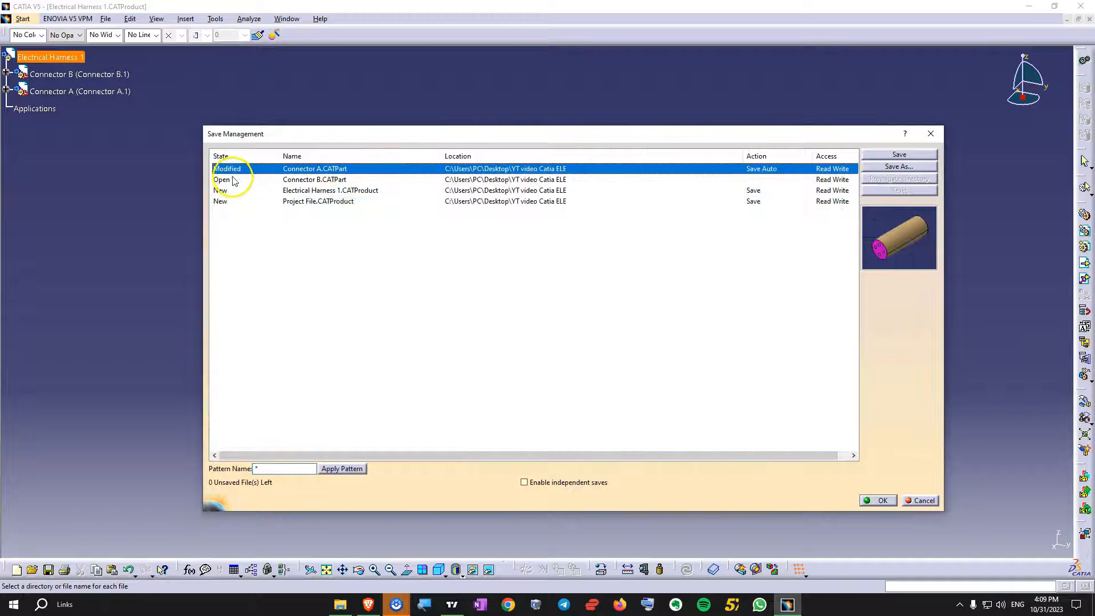
left_click(905, 160)
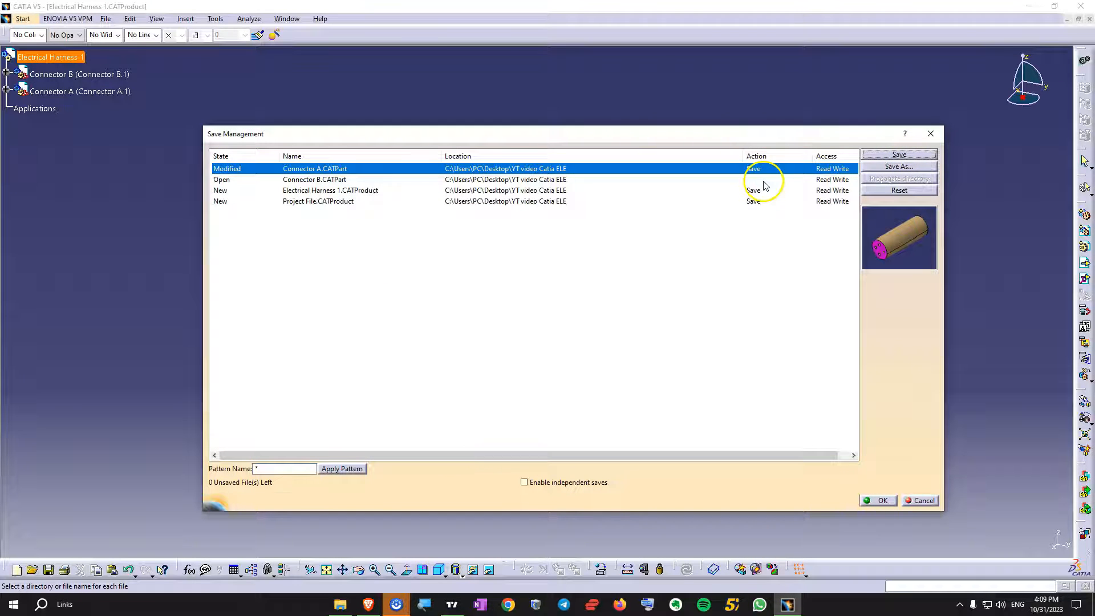
left_click(310, 179)
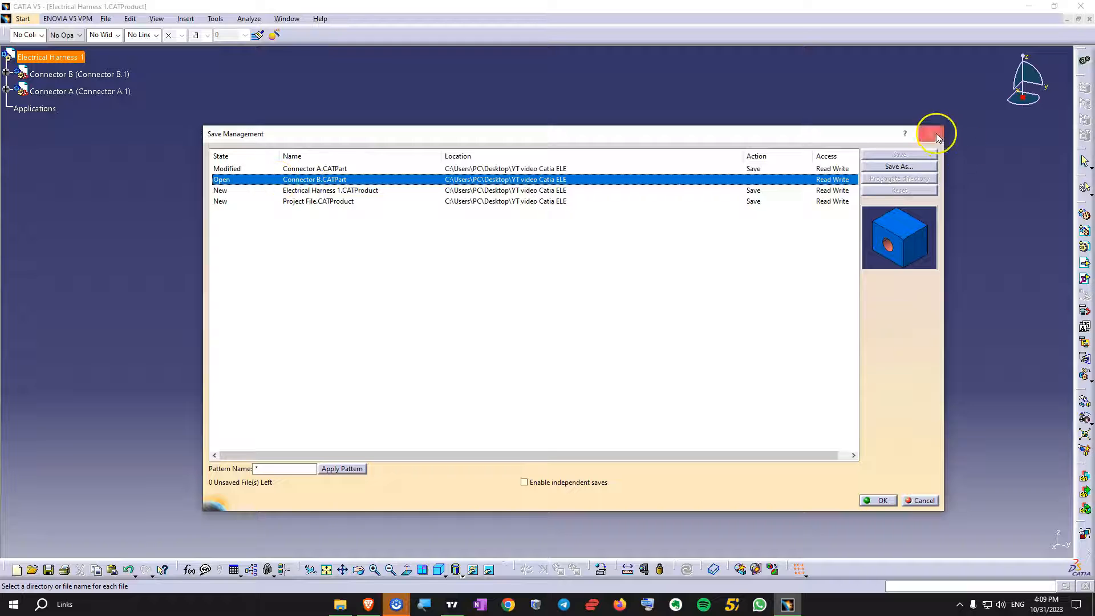
left_click(879, 502)
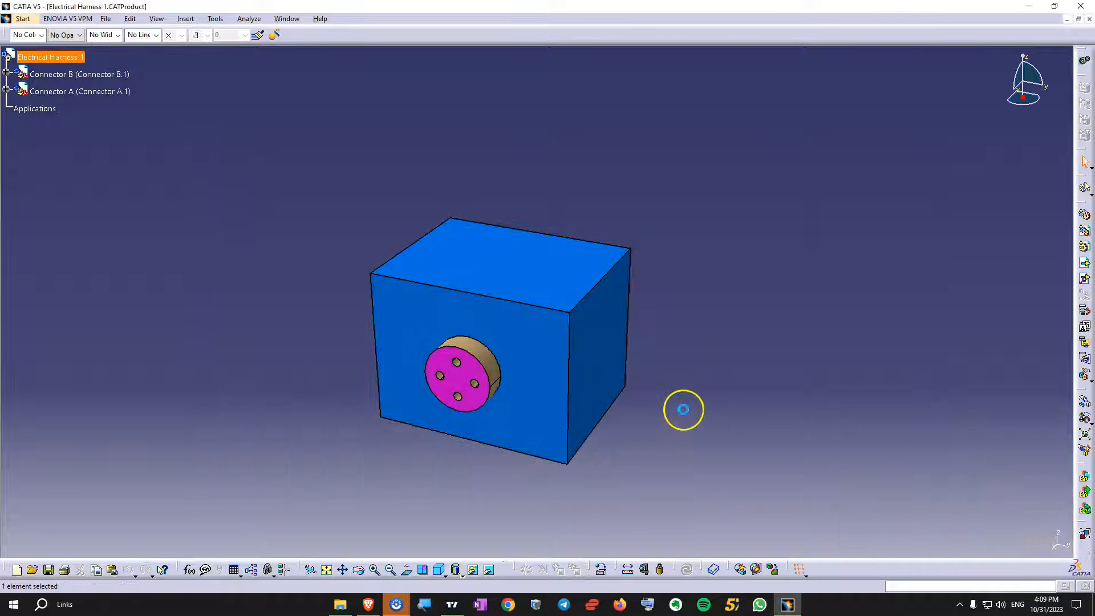
Review the save management and check the saved files in the YT video Catia ELE folder.
left_click(105, 19)
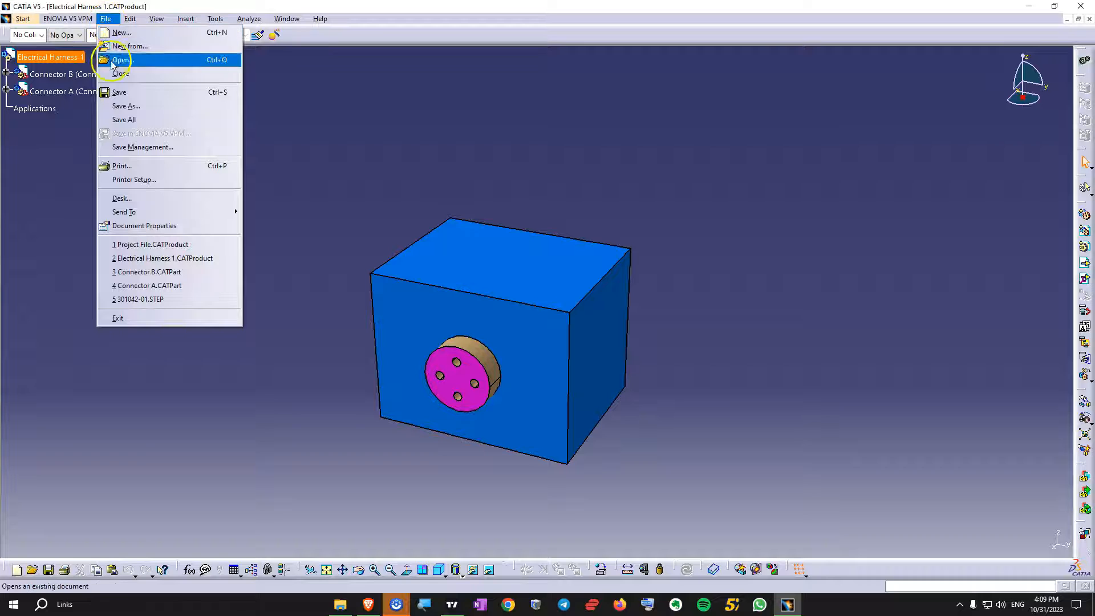
left_click(142, 148)
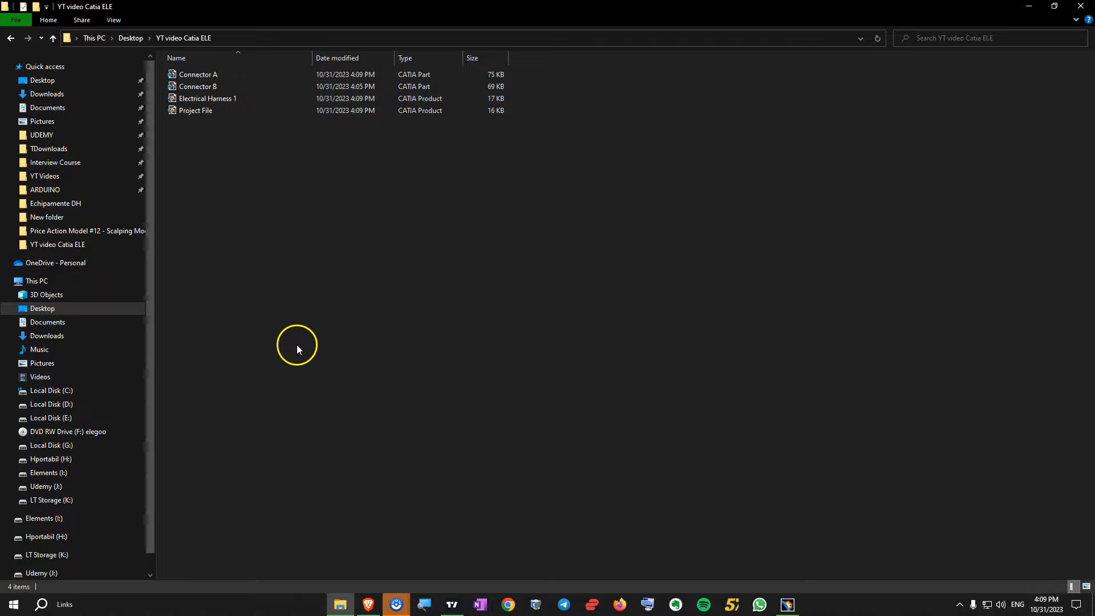
left_click(1028, 6)
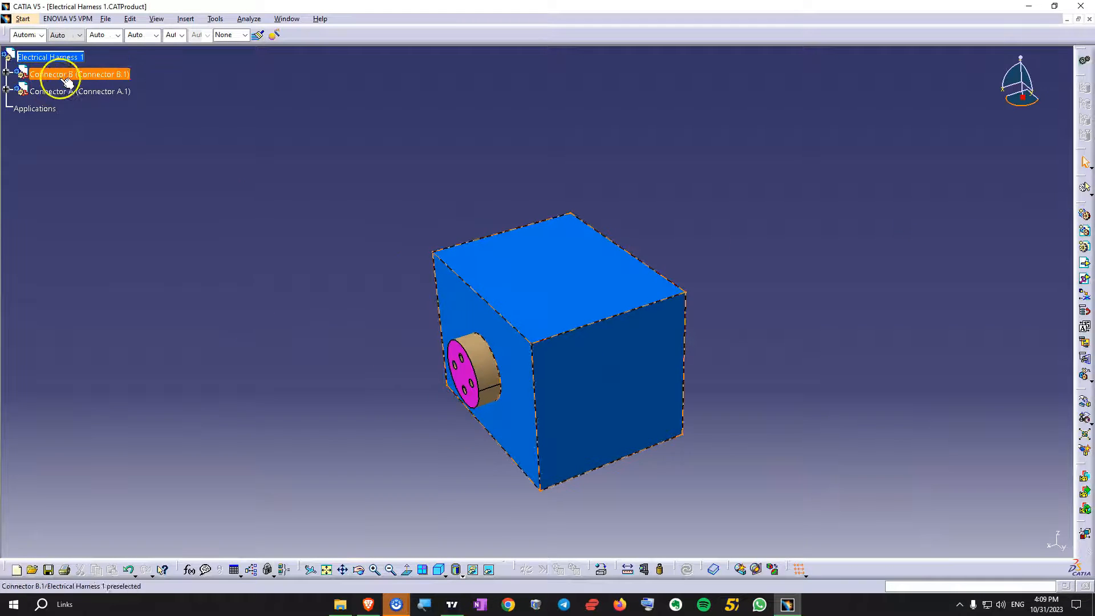
Select Connector A in Electrical Harness 1 and move it out of the Connector B block with the compass.
left_click(62, 75)
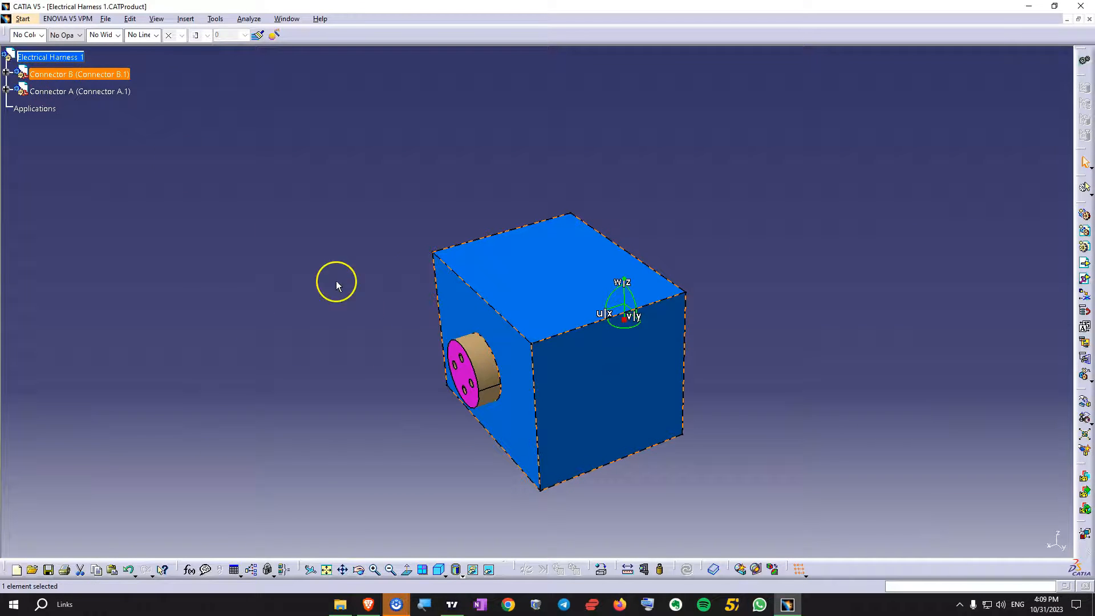
left_click(491, 361)
left_click(76, 91)
middle_click_drag(267, 253, 553, 442)
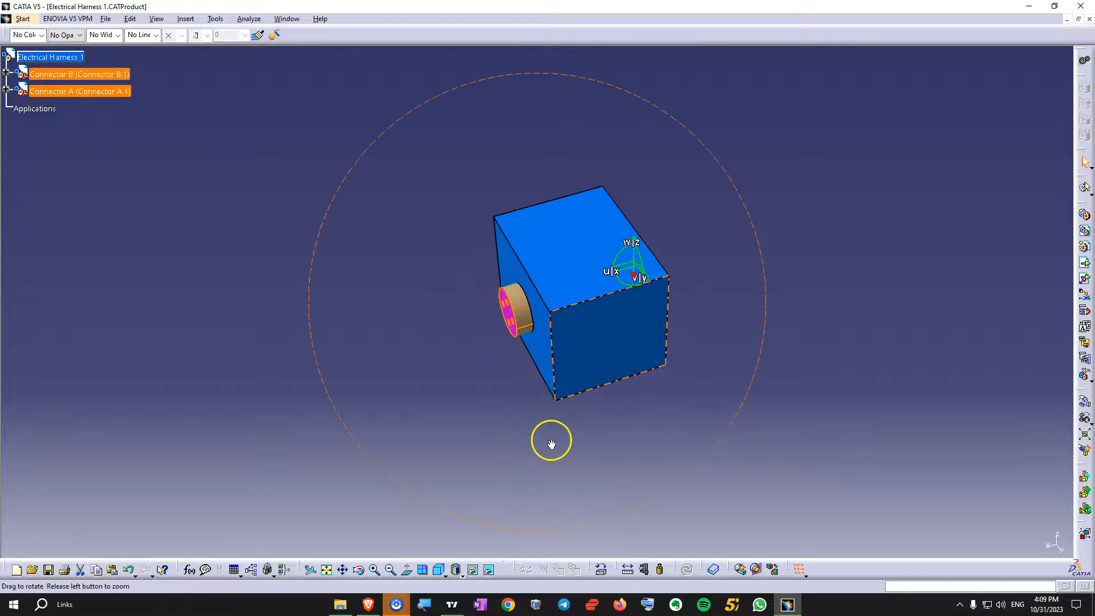
left_click_drag(639, 277, 308, 343)
middle_click_drag(471, 391, 614, 396)
middle_click_drag(374, 262, 549, 417)
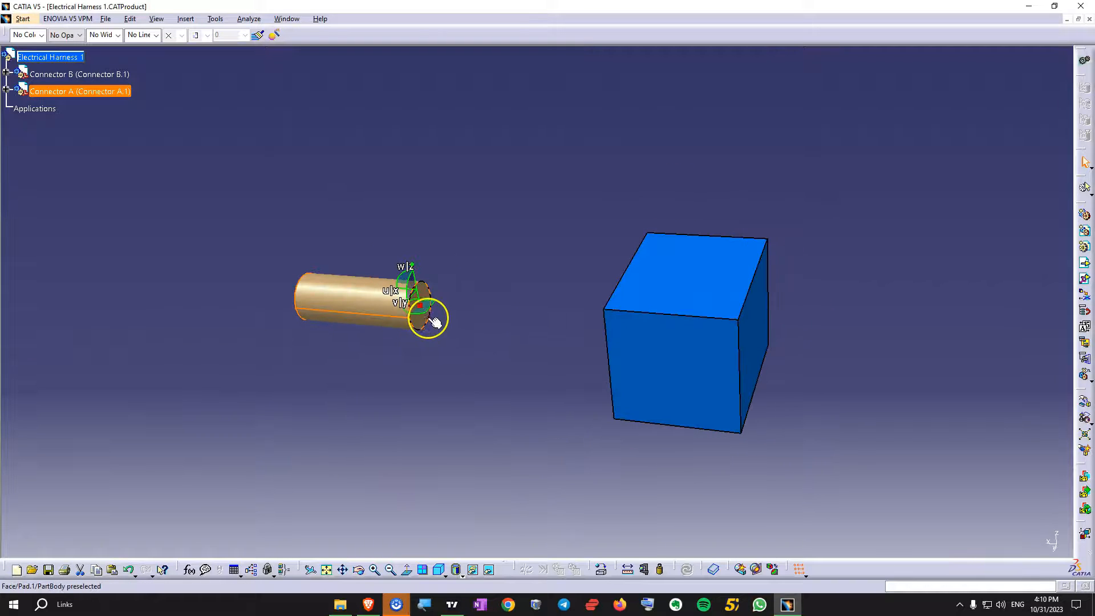
Move Connector A farther away from Connector B, leaving a wide gap in front of the block's hole.
middle_click_drag(439, 337, 596, 212)
left_click_drag(478, 331, 339, 262)
middle_click_drag(659, 283, 476, 391)
left_click_drag(472, 395, 234, 323)
middle_click_drag(235, 322, 720, 326)
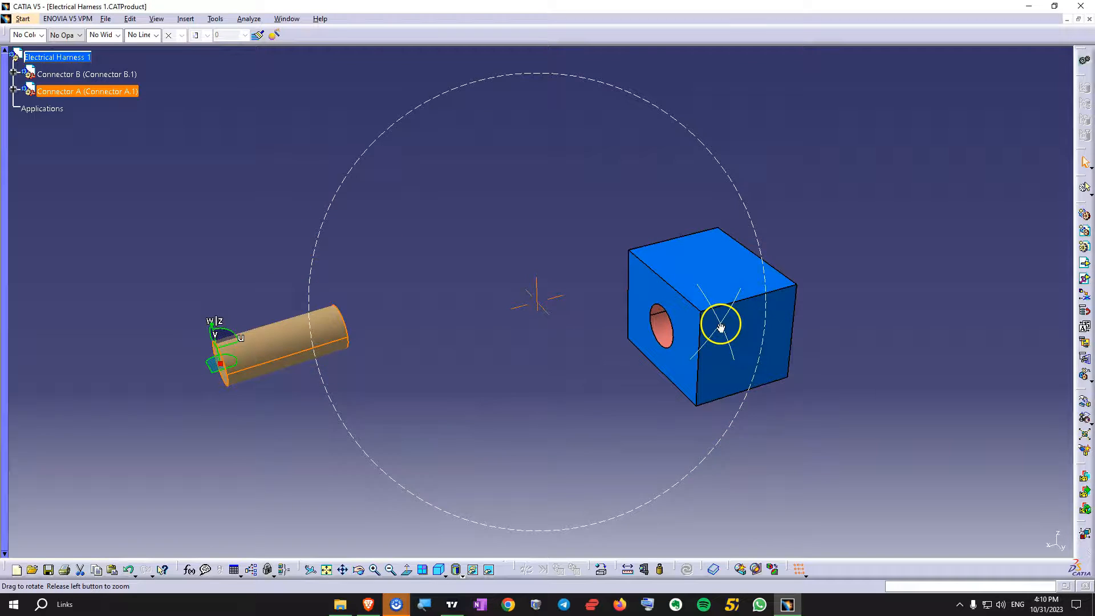
Deselect Connector A and detach the compass from it.
left_click(528, 249)
left_click_drag(221, 363, 490, 257)
middle_click_drag(542, 228, 525, 253)
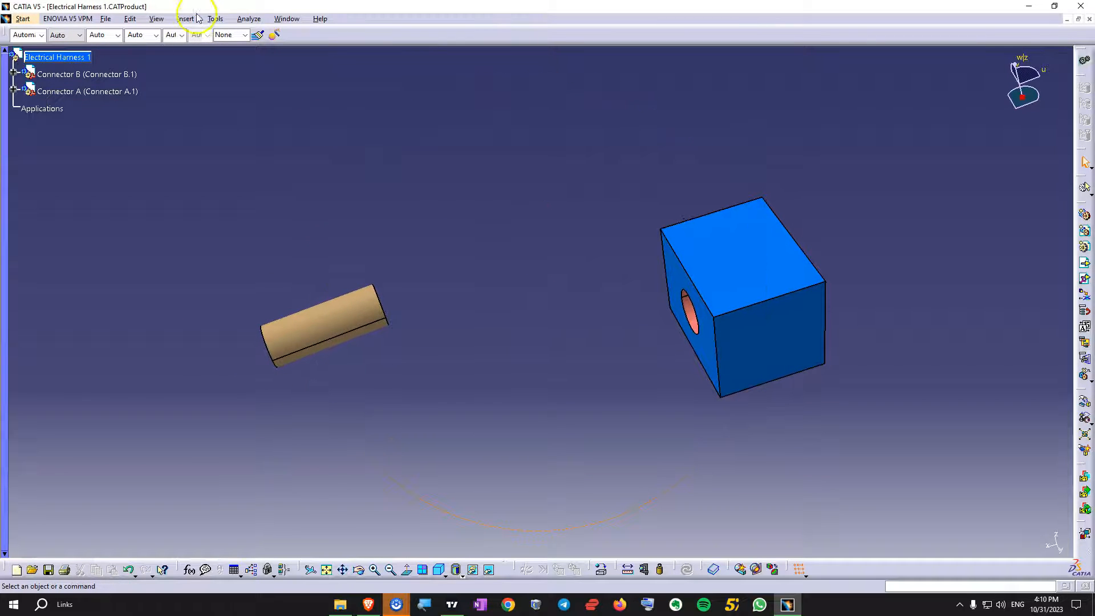
Switch to the Project File product to check the connectors, and return to Electrical Harness 1.
left_click(288, 20)
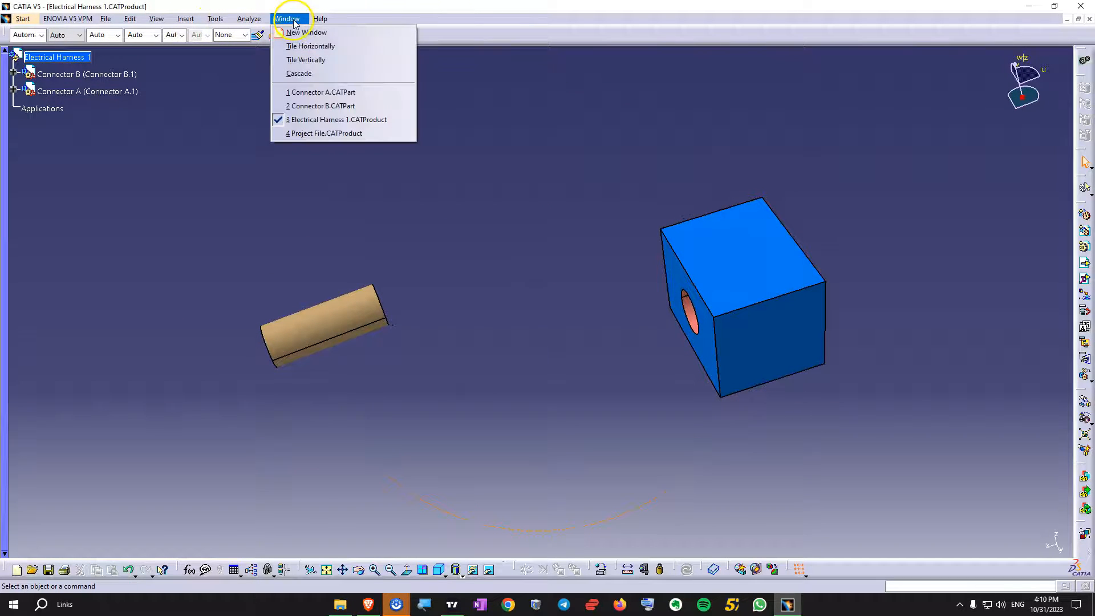
left_click(308, 141)
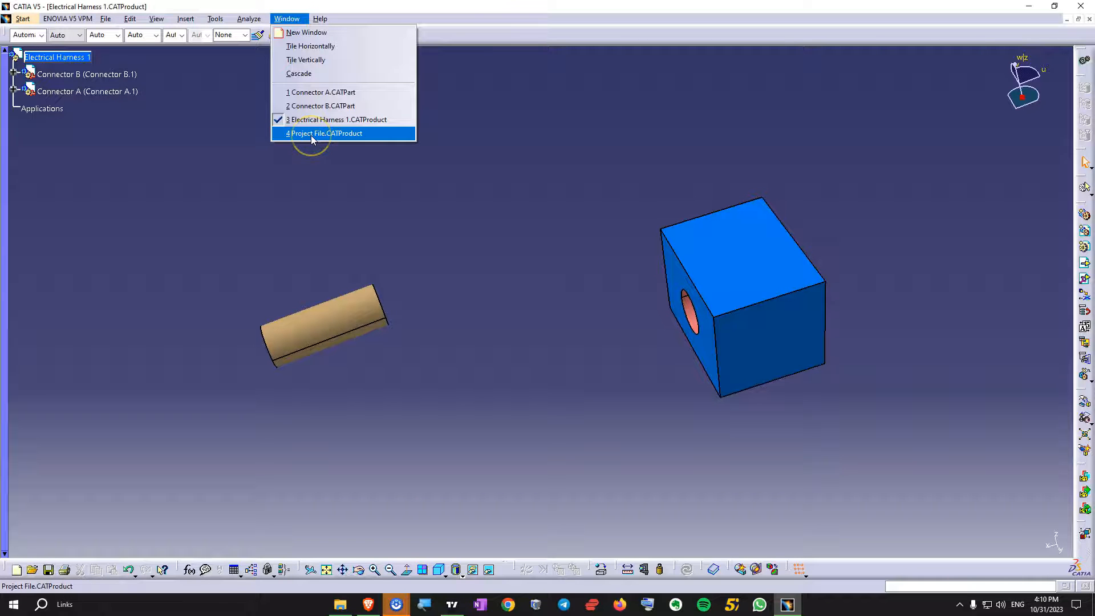
left_click(312, 137)
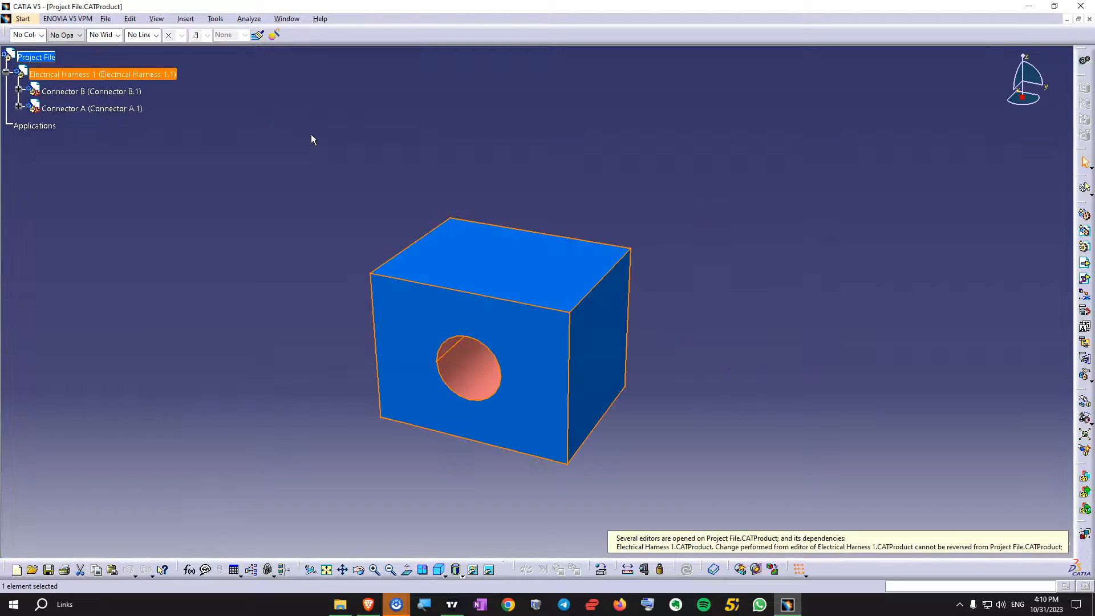
left_click(287, 19)
left_click(320, 121)
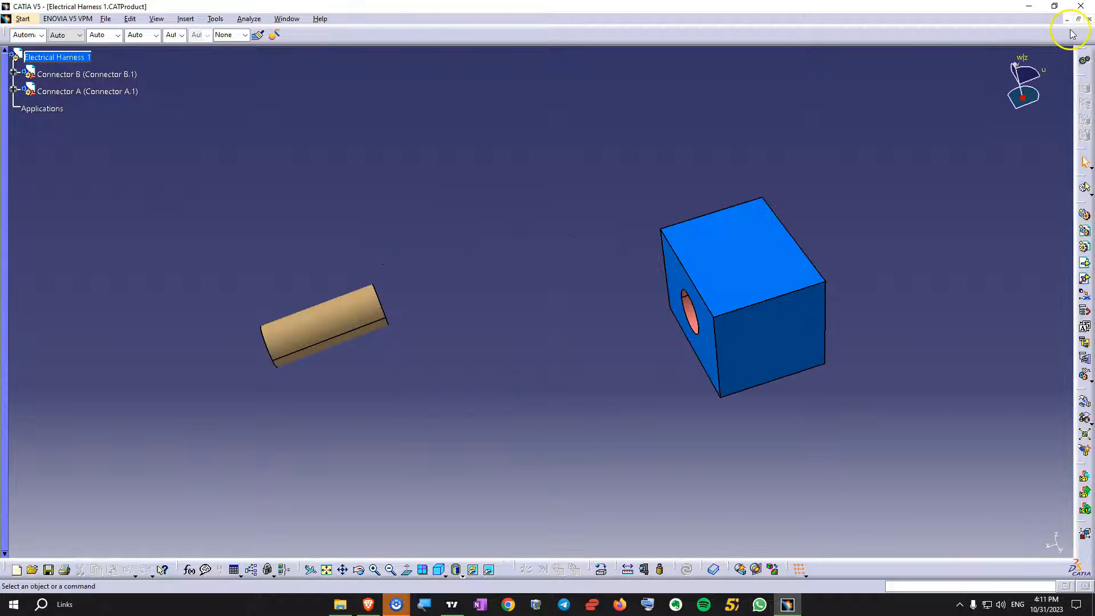
Close the Electrical Harness 1 window without saving its changes and inspect both connectors in Project File.
left_click(1090, 20)
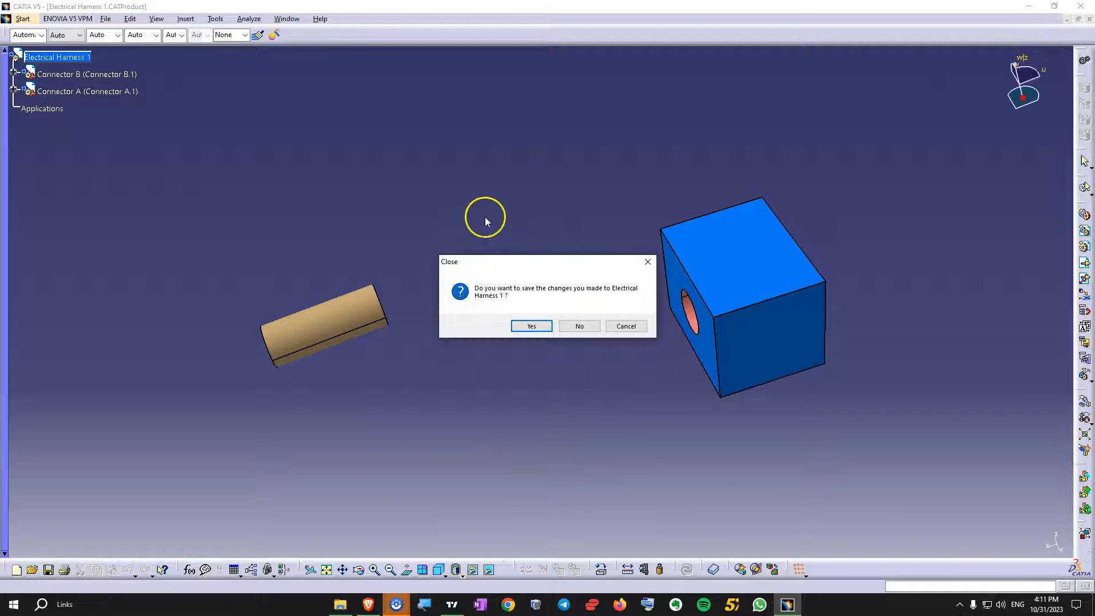
left_click(580, 327)
middle_click_drag(483, 355, 387, 347)
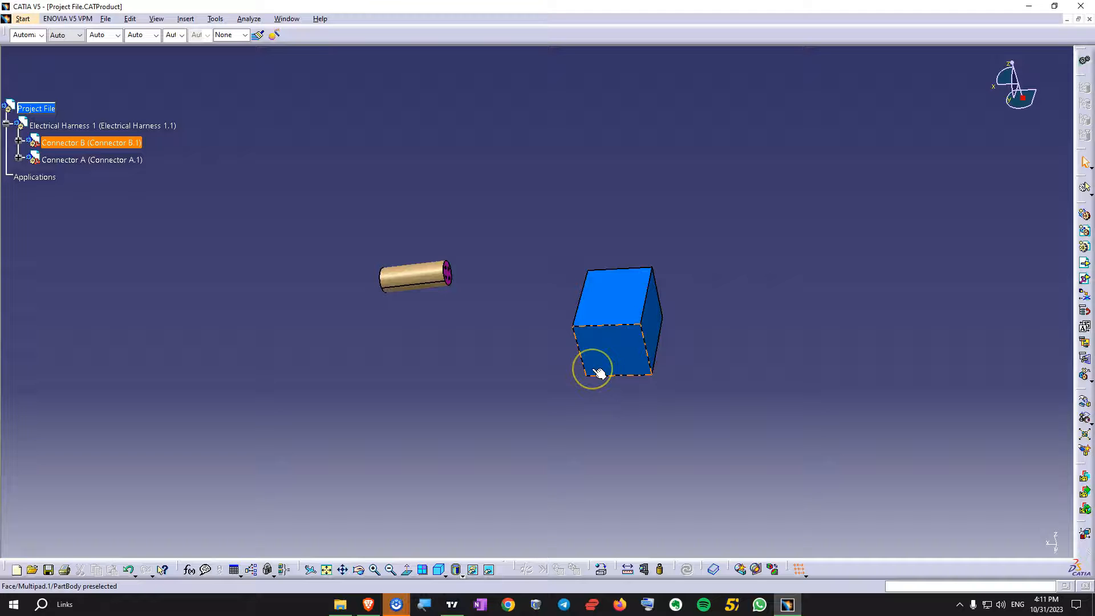
middle_click_drag(604, 369, 625, 345)
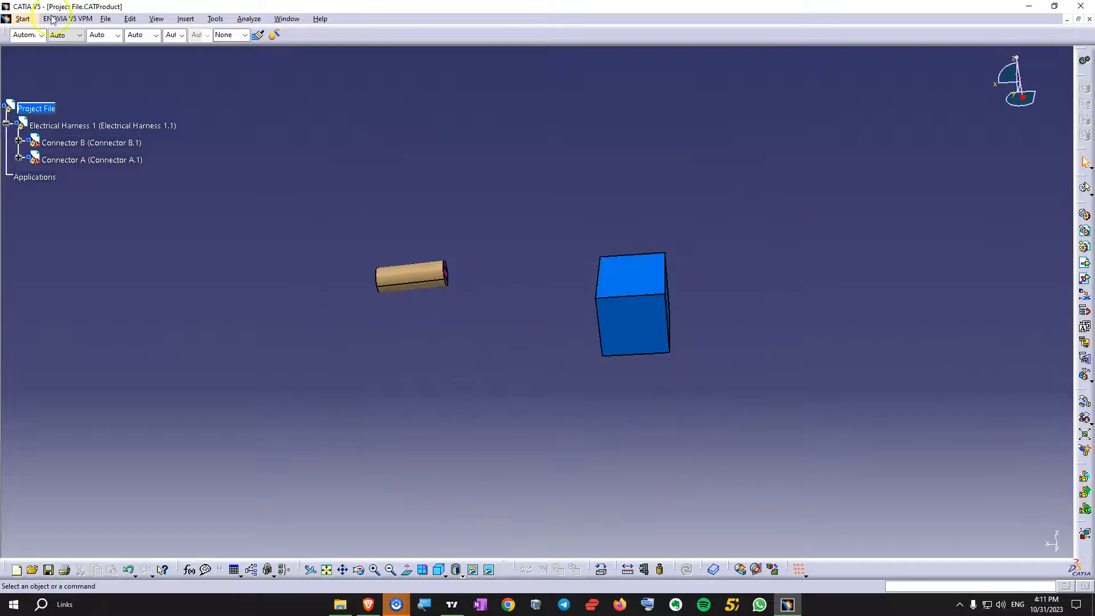
Switch Project File to the Electrical Assembly Design workbench and expose its hidden commands for connecting electrical devices.
left_click(22, 19)
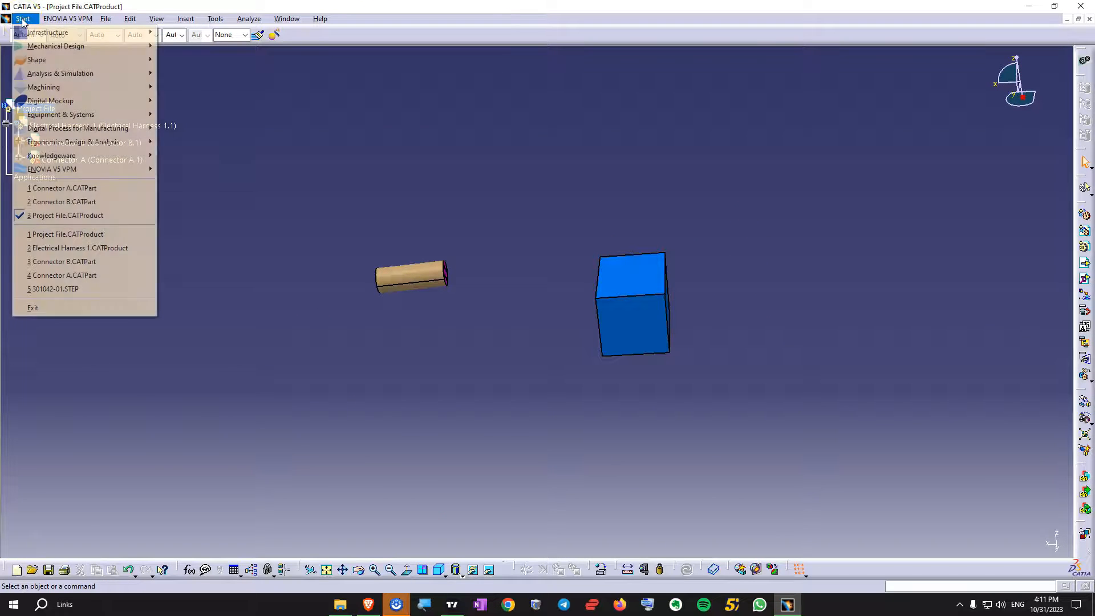
mouse_move(72, 120)
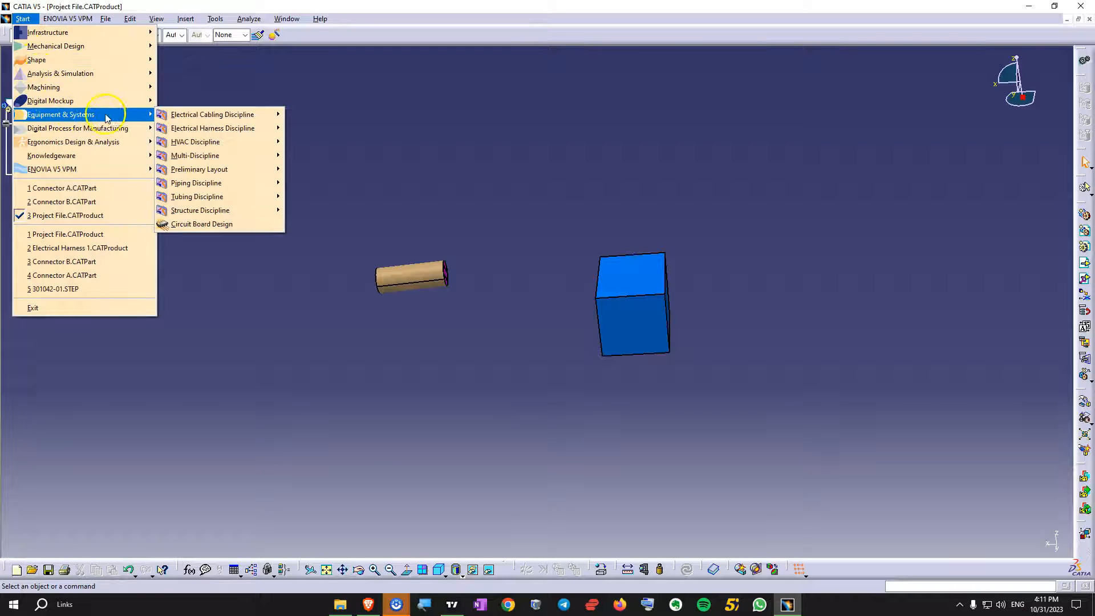
mouse_move(251, 133)
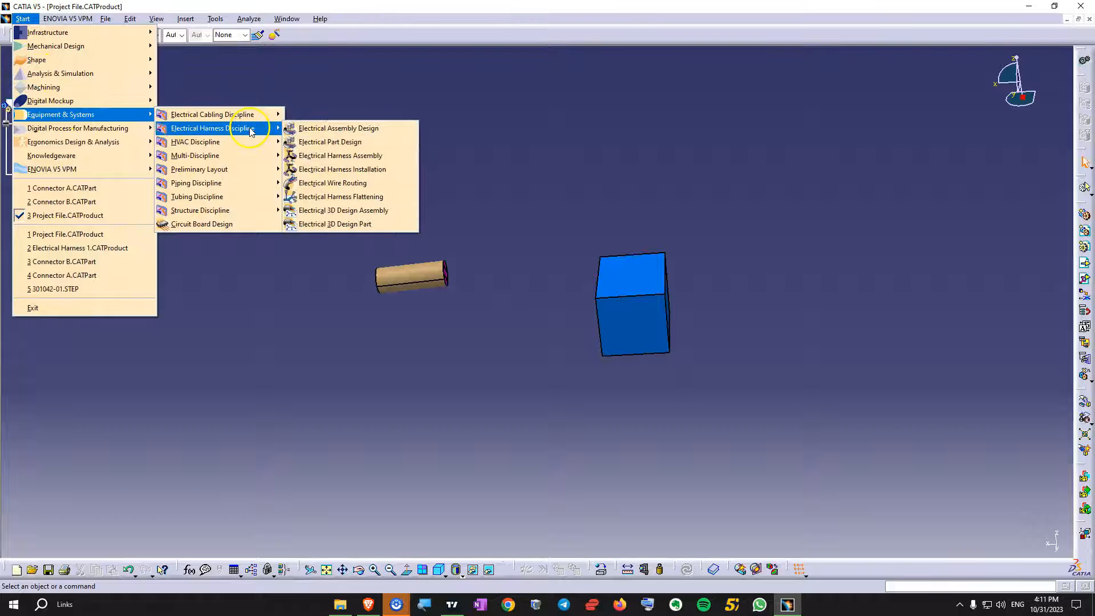
left_click(350, 129)
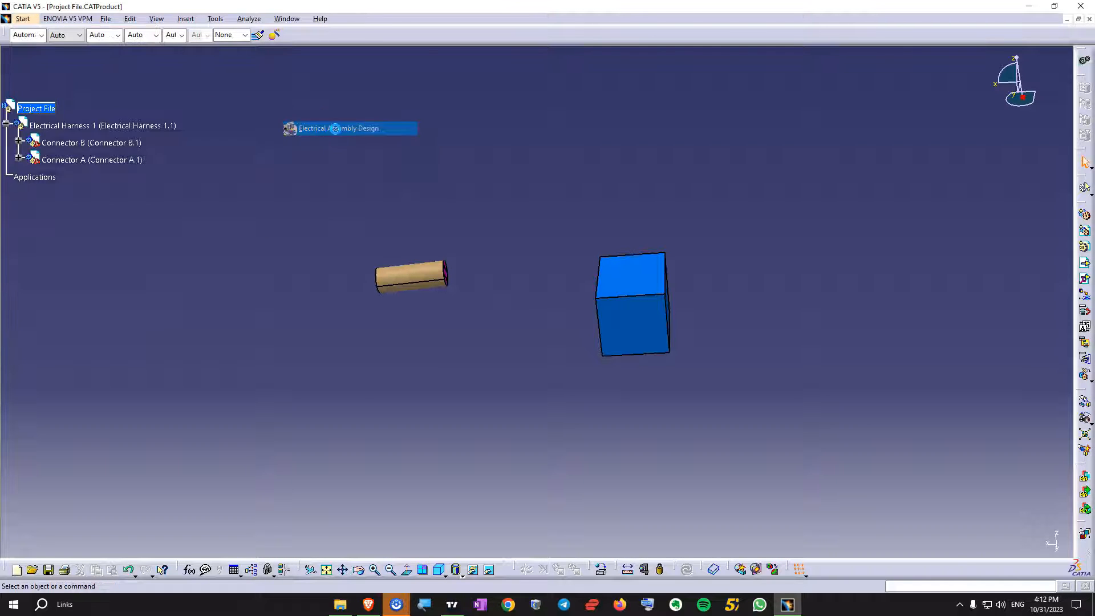
left_click_drag(814, 569, 918, 567)
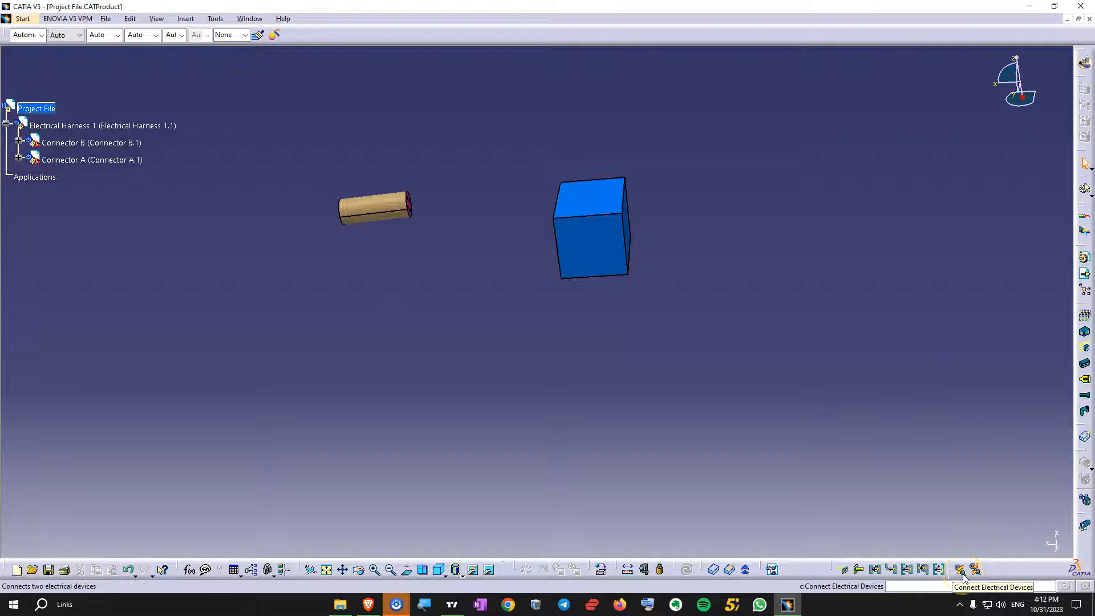
left_click(976, 572)
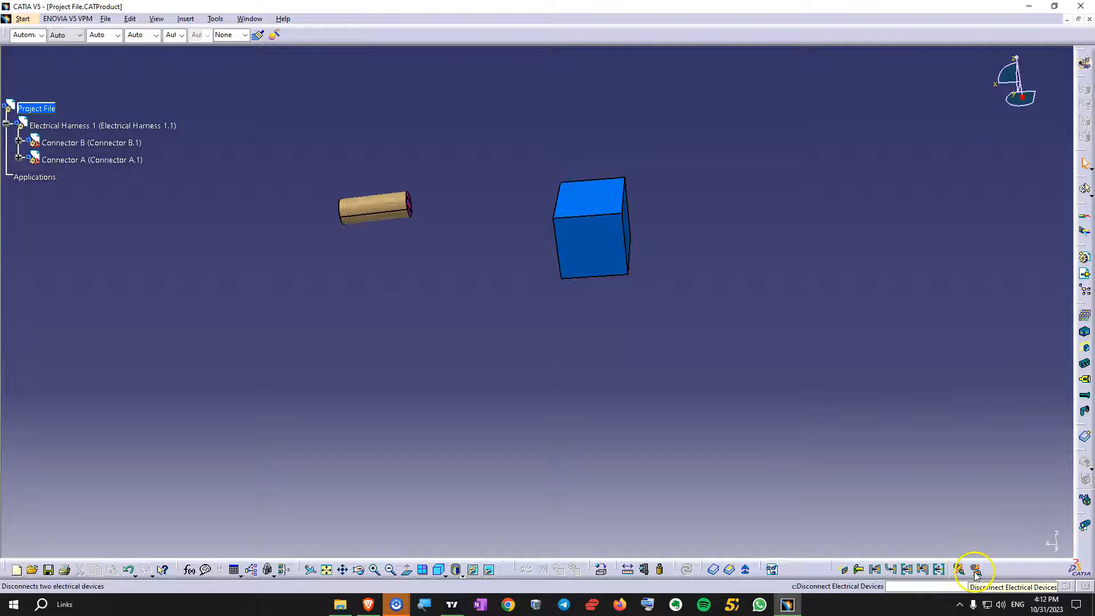
left_click(961, 570)
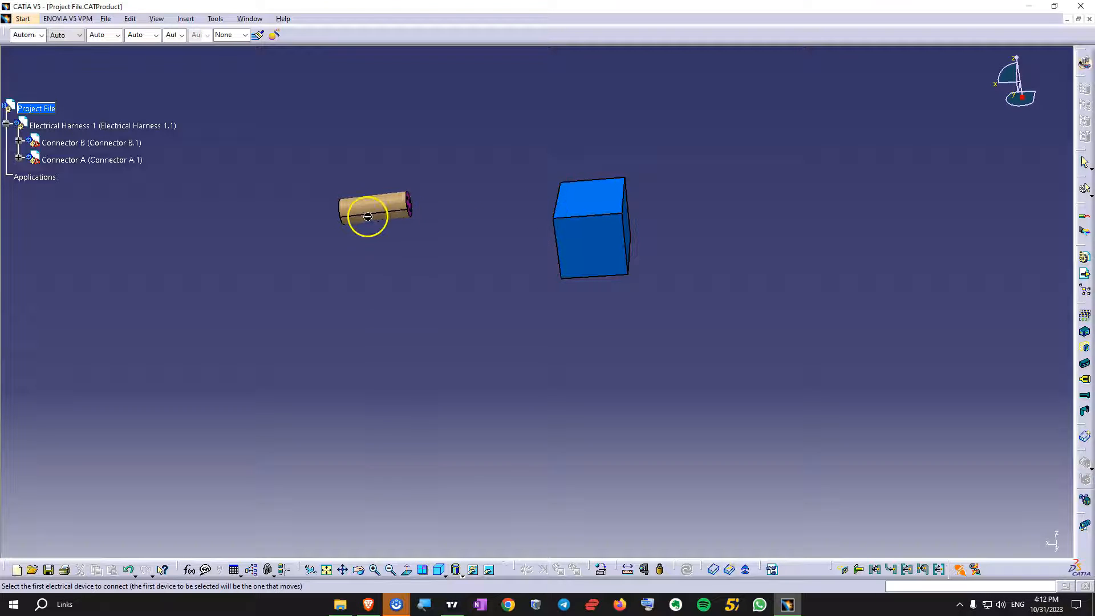
key("Escape")
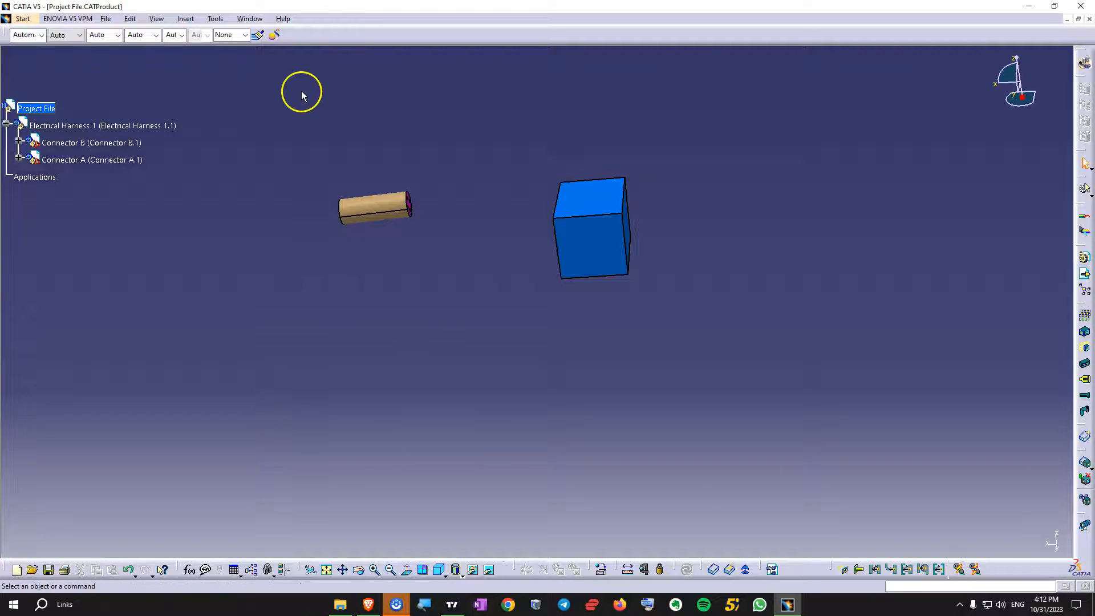
Go to the open Connector A part and switch to the Electrical Part Design workbench.
left_click(250, 18)
left_click(276, 91)
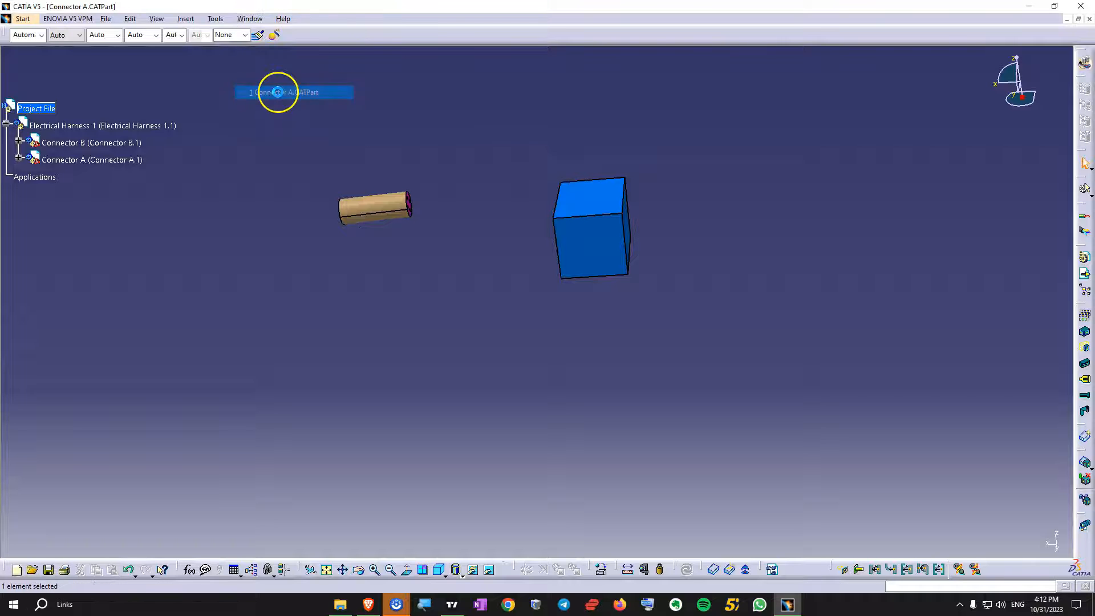
left_click(584, 445)
middle_click_drag(420, 345, 656, 325)
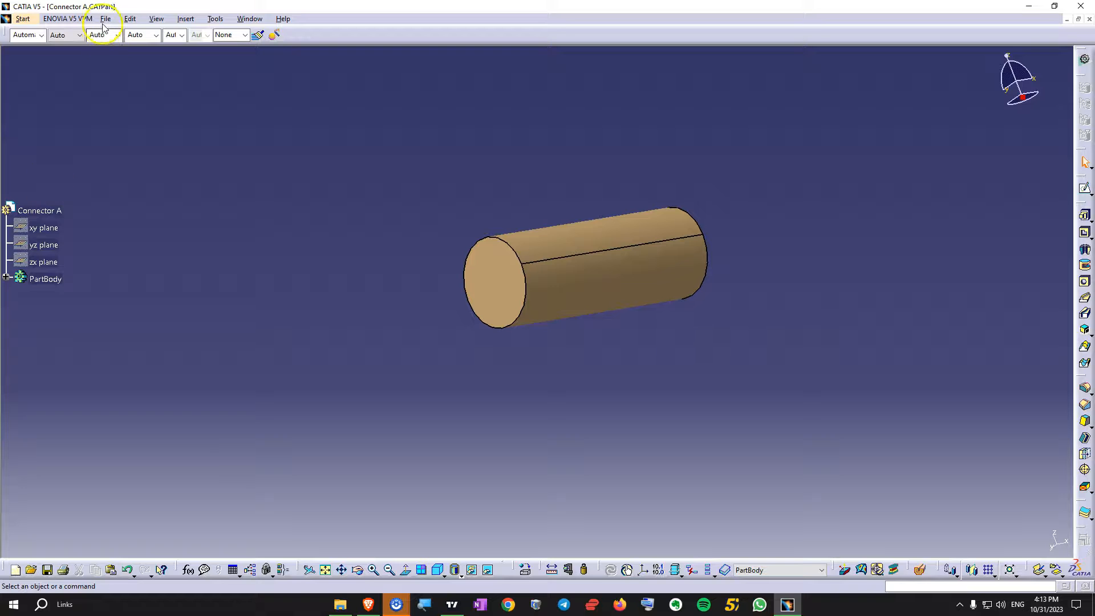
left_click(24, 21)
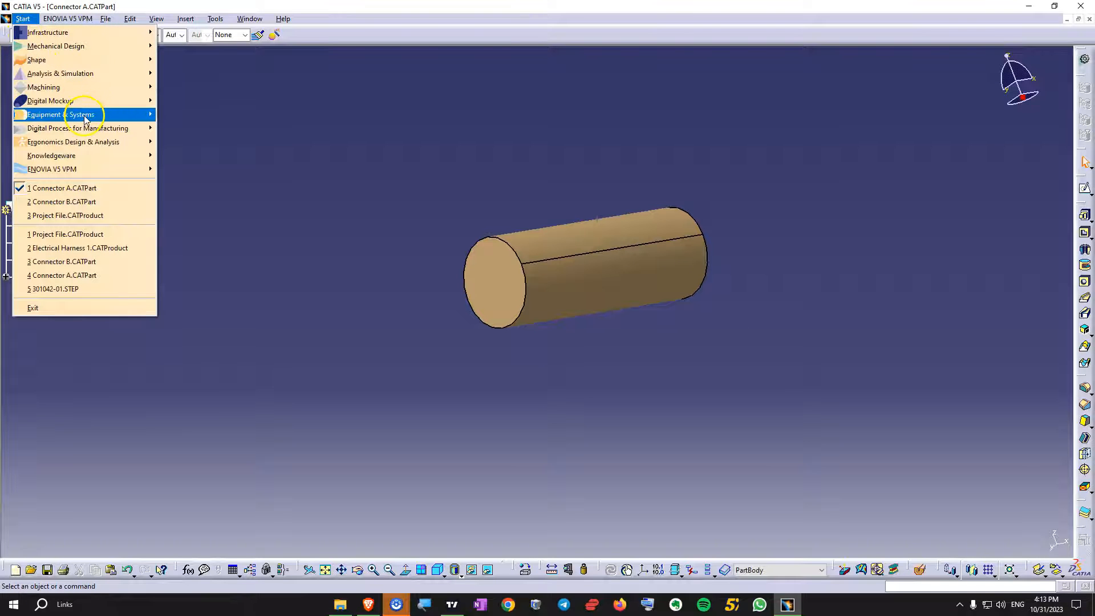
mouse_move(129, 121)
mouse_move(268, 129)
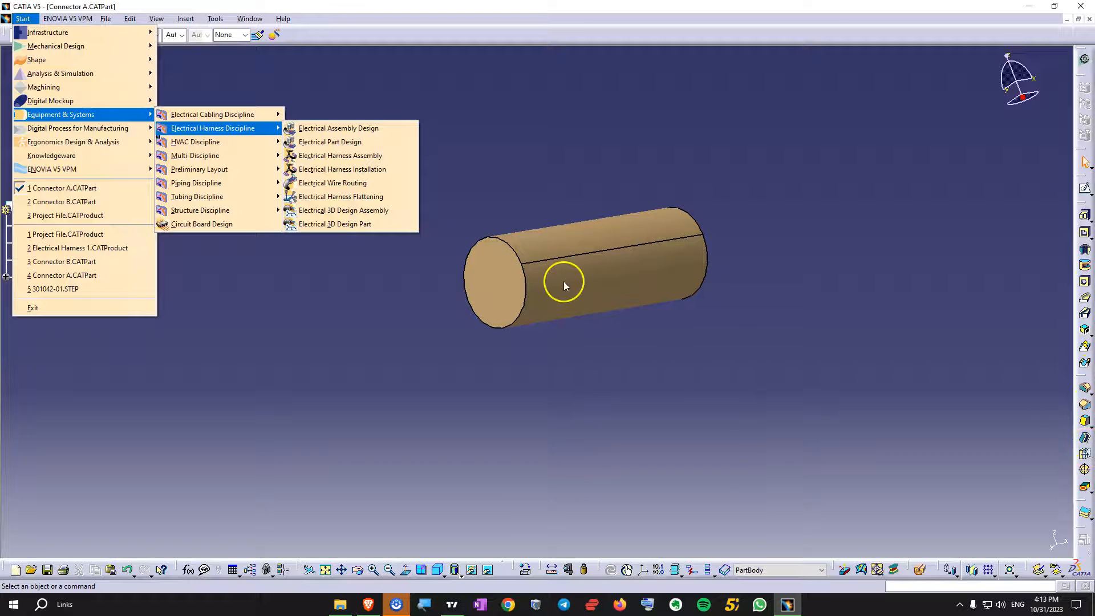
left_click(342, 144)
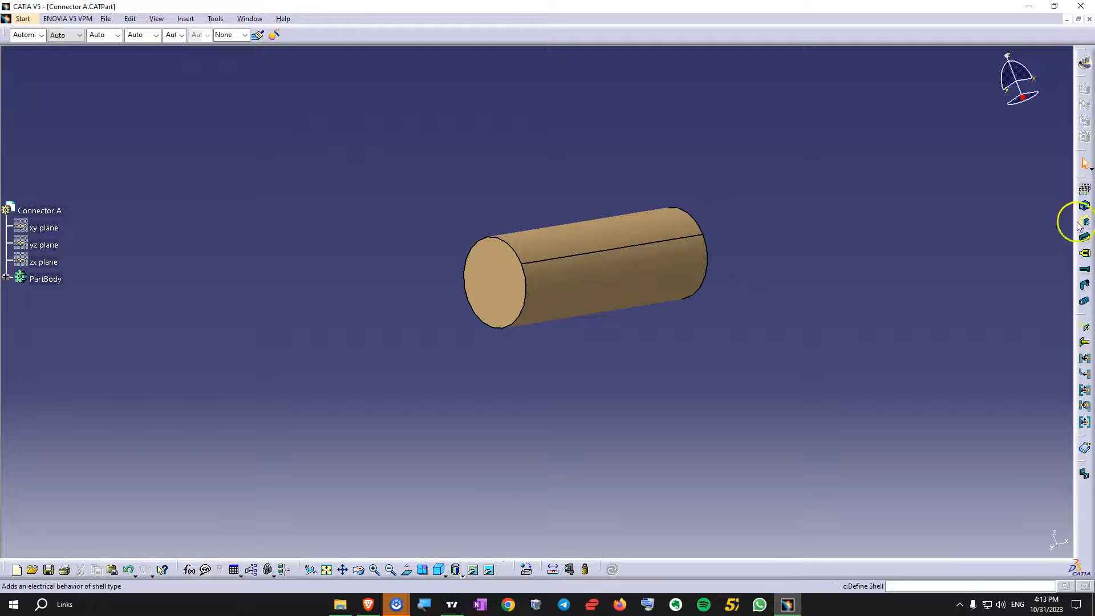
Define Connector A as a Single Insert Connector with 4 terminations, keeping the part number Connector A.
middle_click_drag(968, 382, 497, 364)
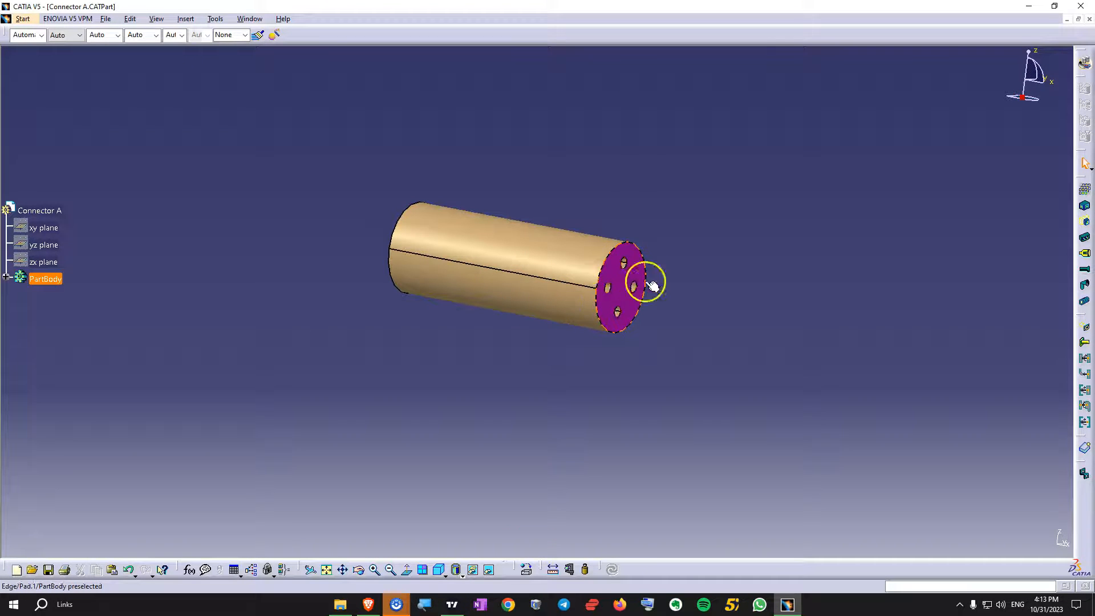
middle_click_drag(921, 268, 730, 315)
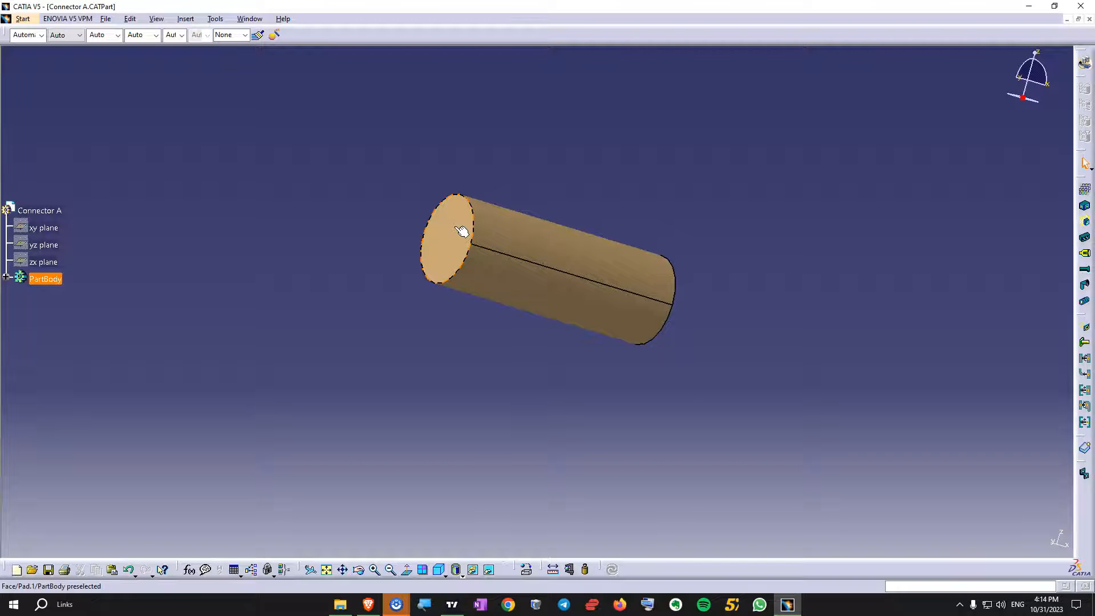
left_click(462, 227)
middle_click_drag(467, 229, 452, 349)
left_click(804, 329)
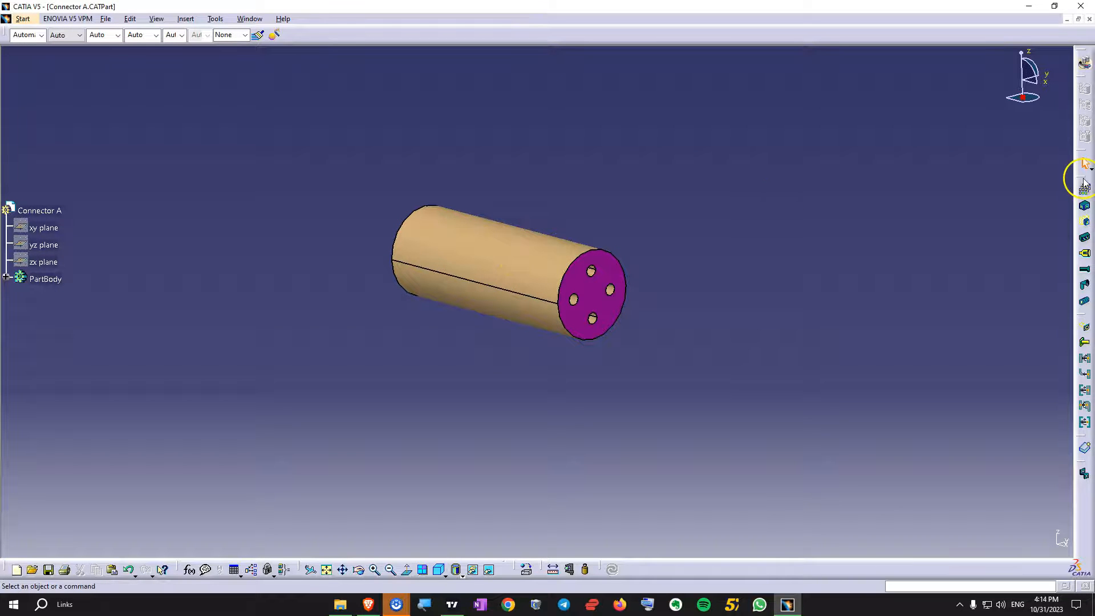
left_click(1085, 240)
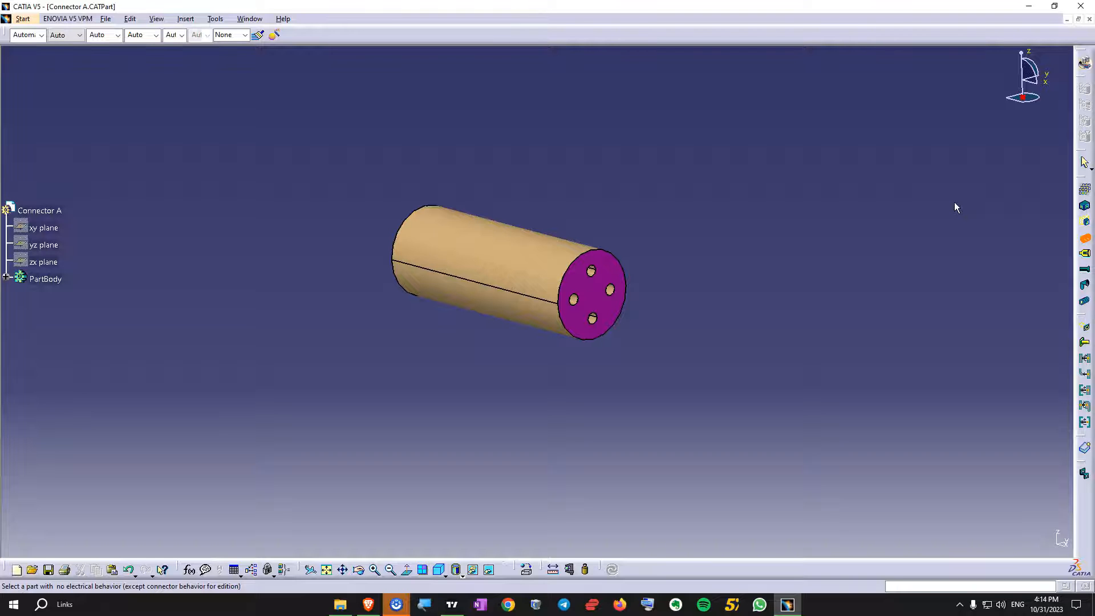
left_click(517, 216)
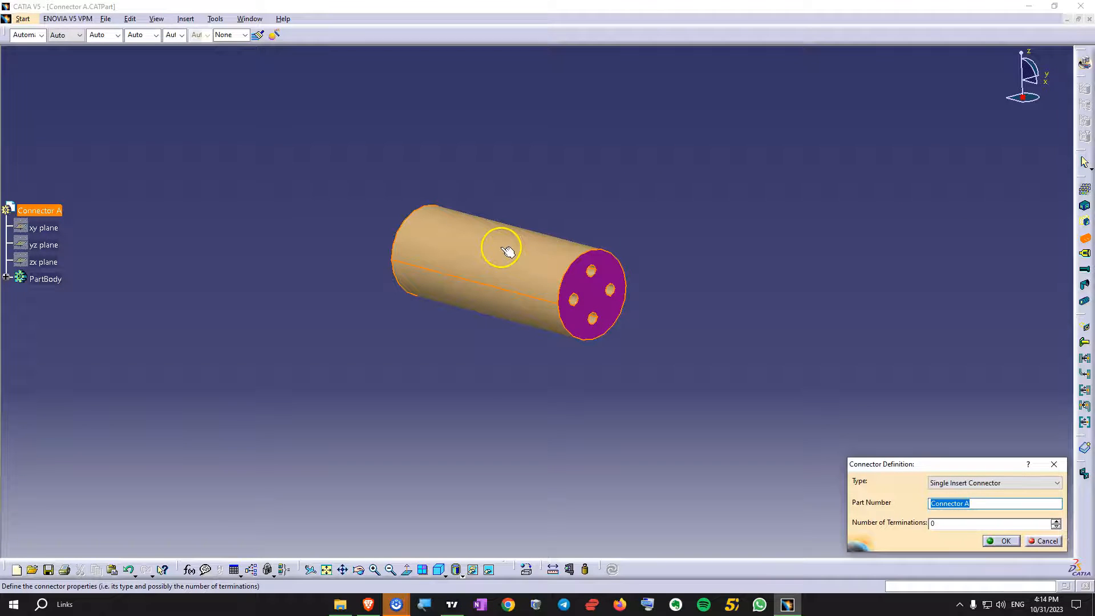
left_click_drag(898, 465, 867, 460)
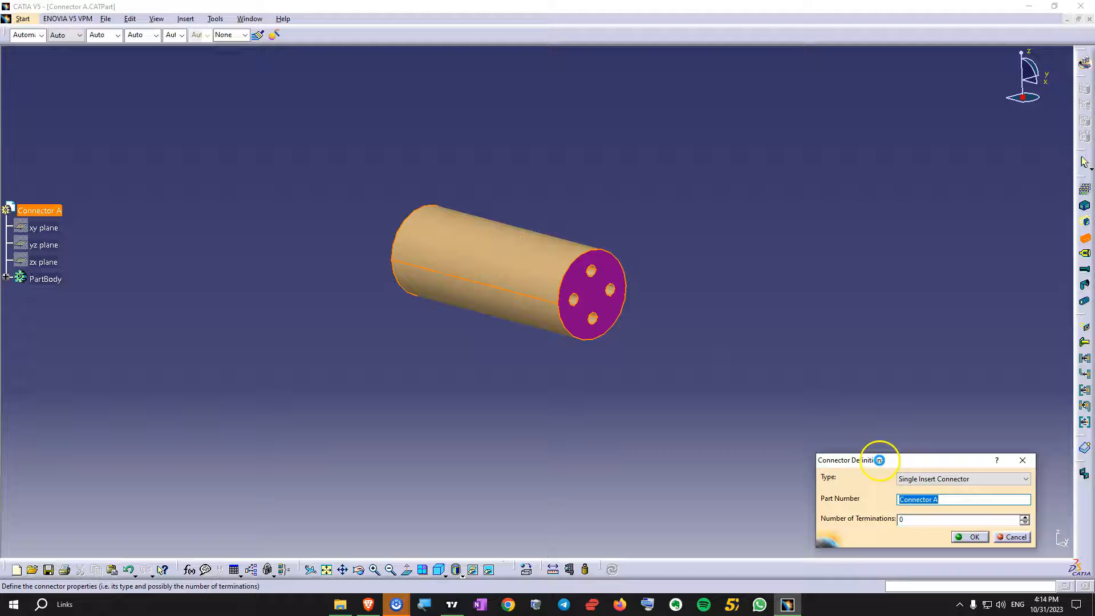
left_click(932, 480)
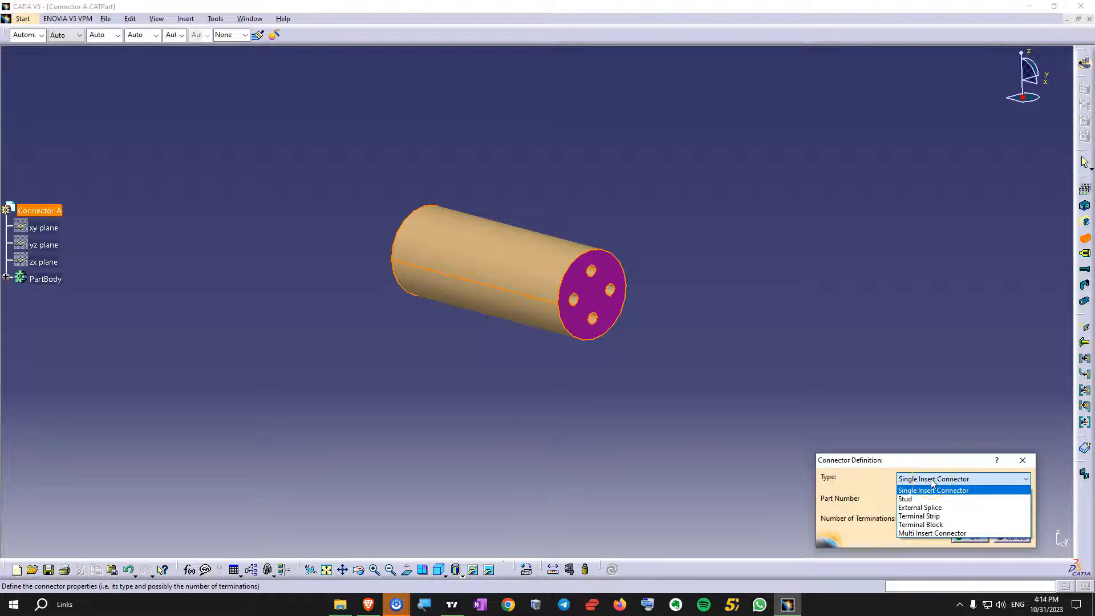
left_click(945, 425)
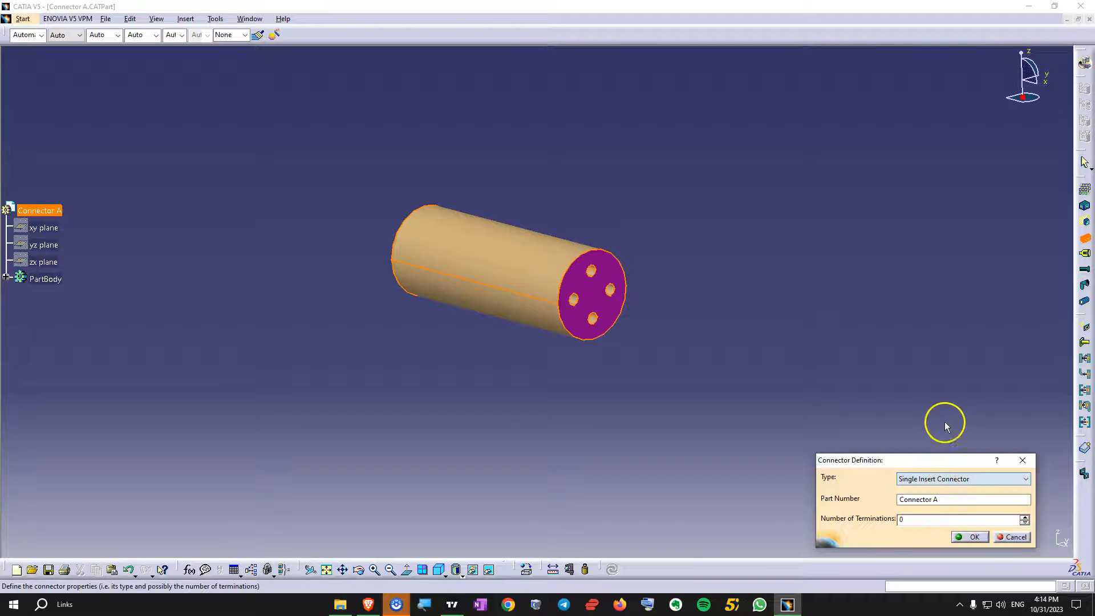
left_click(953, 499)
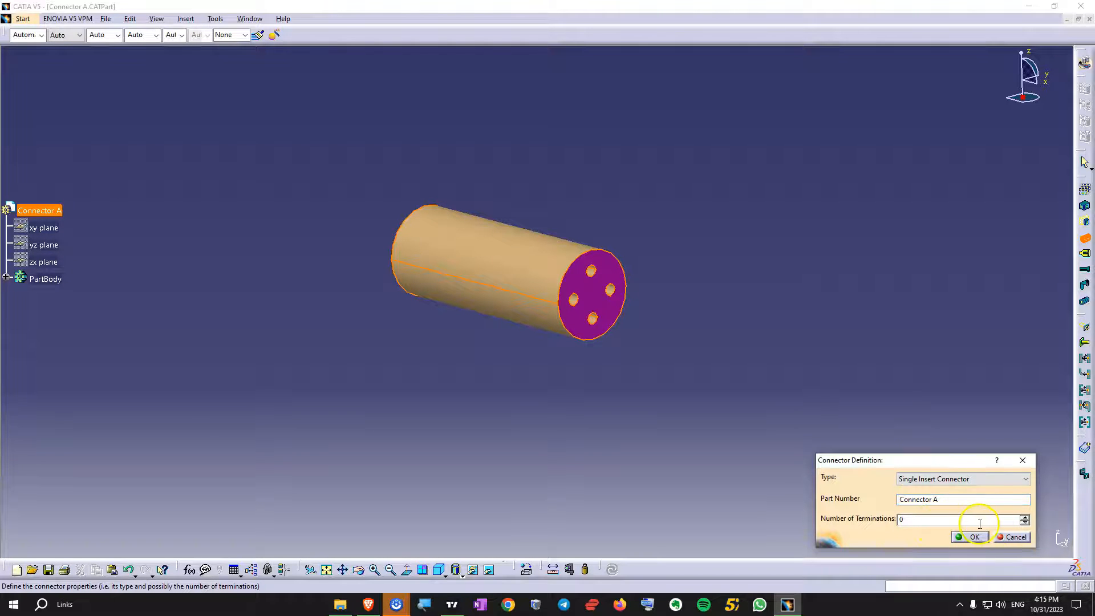
left_click(1025, 517)
left_click(970, 537)
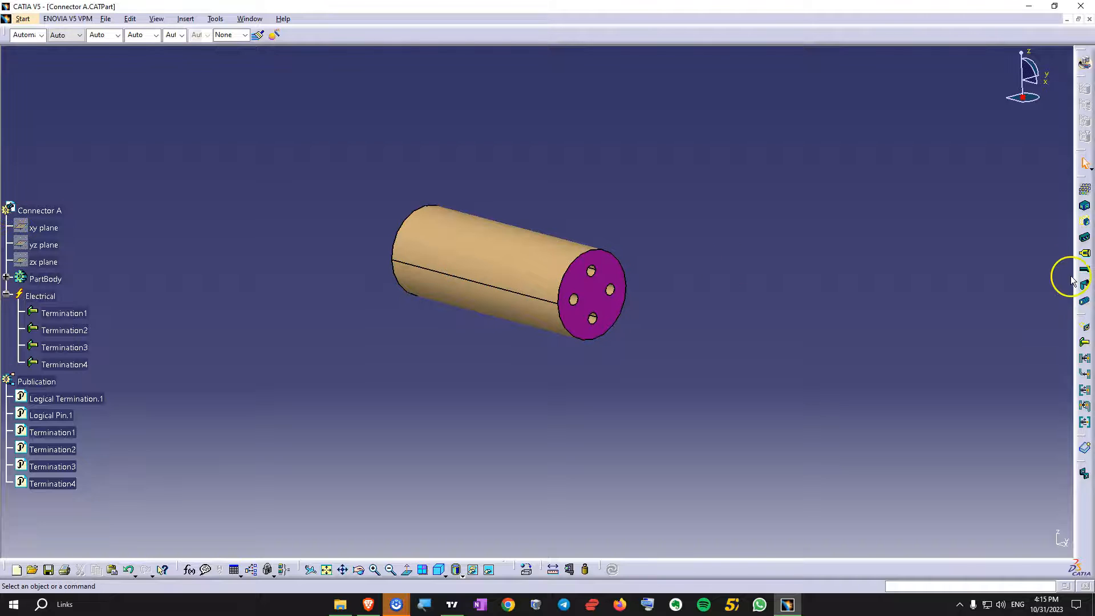
Check the terminations listed under Connector A's electrical features and save the part.
left_click(1086, 240)
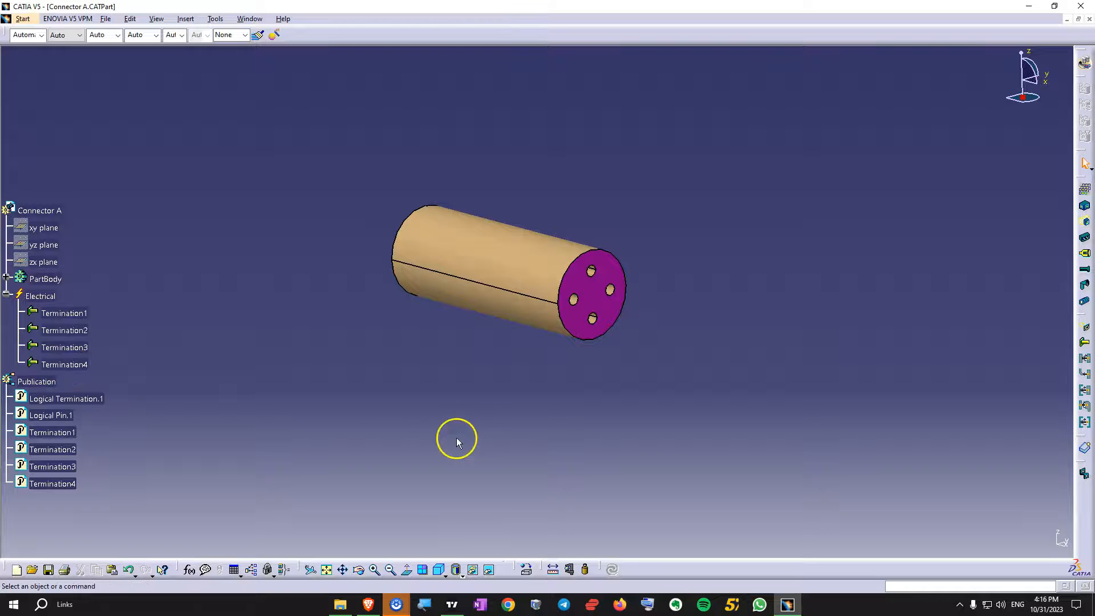
left_click(80, 349)
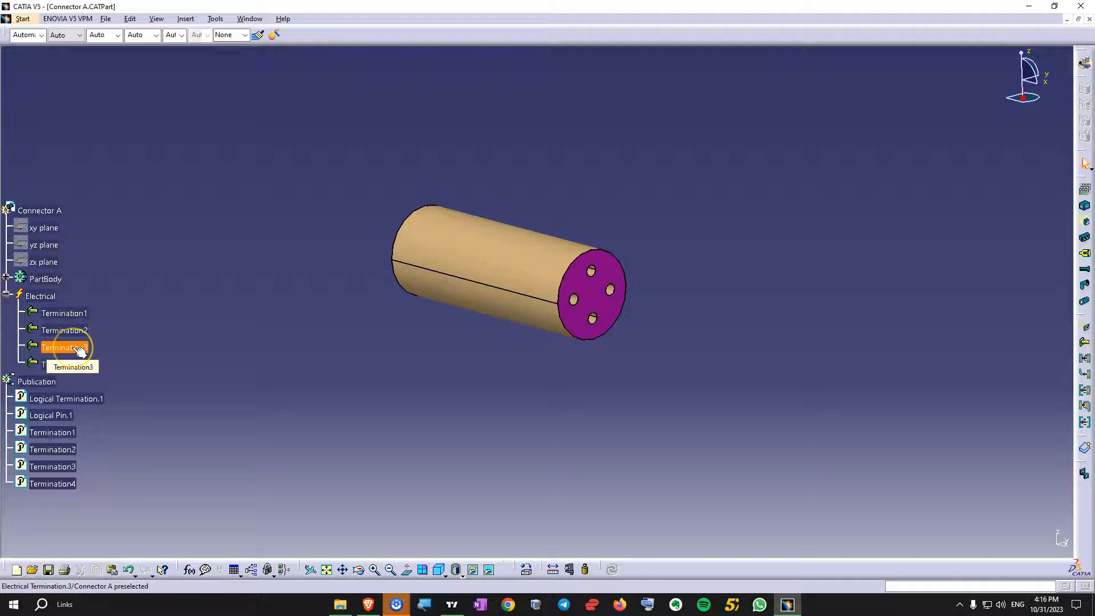
left_click(48, 569)
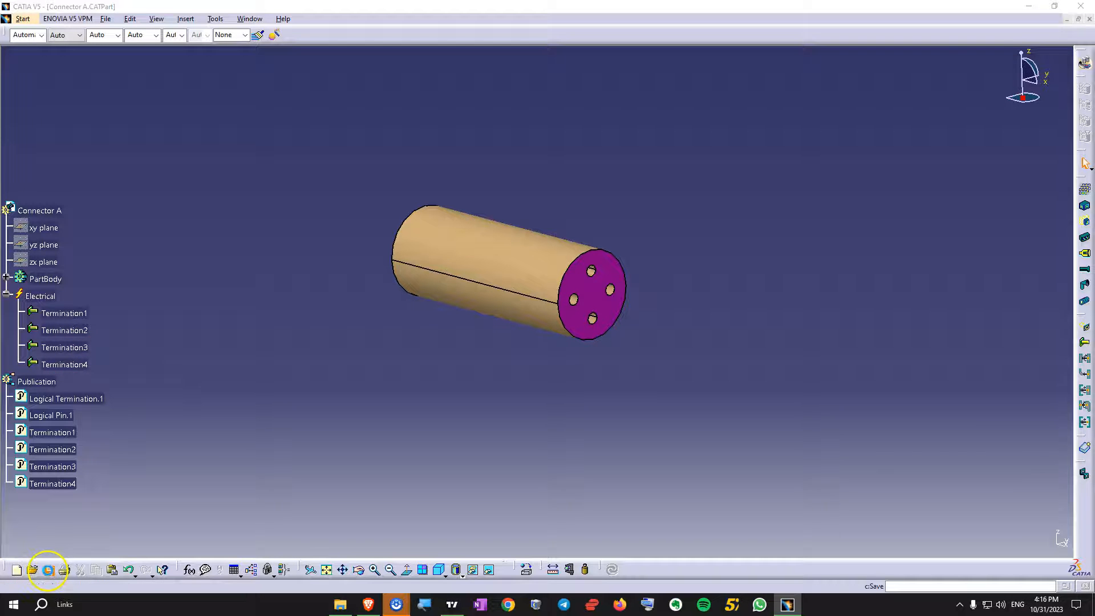
In the Connector B part, define the block as a Single Insert Connector with 4 terminations and save the part.
left_click(249, 19)
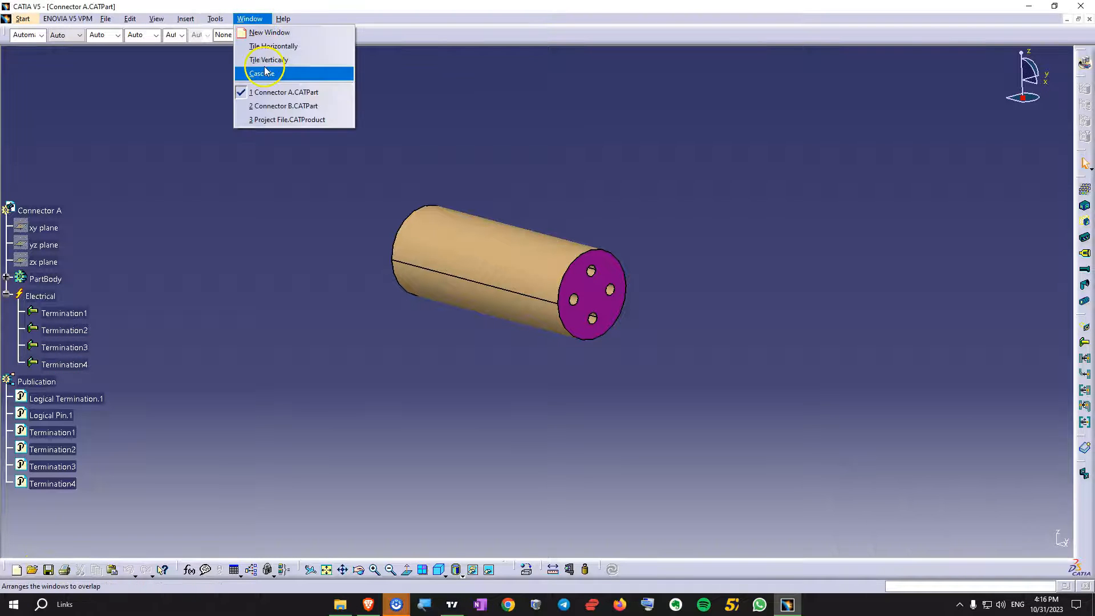
left_click(272, 105)
middle_click_drag(564, 407, 685, 365)
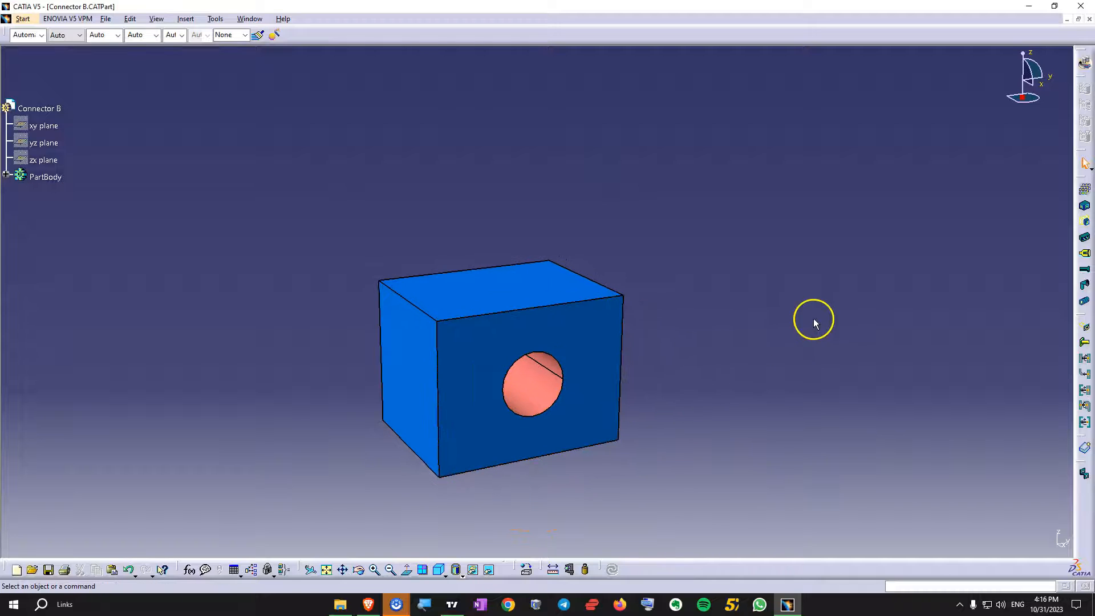
left_click(1085, 239)
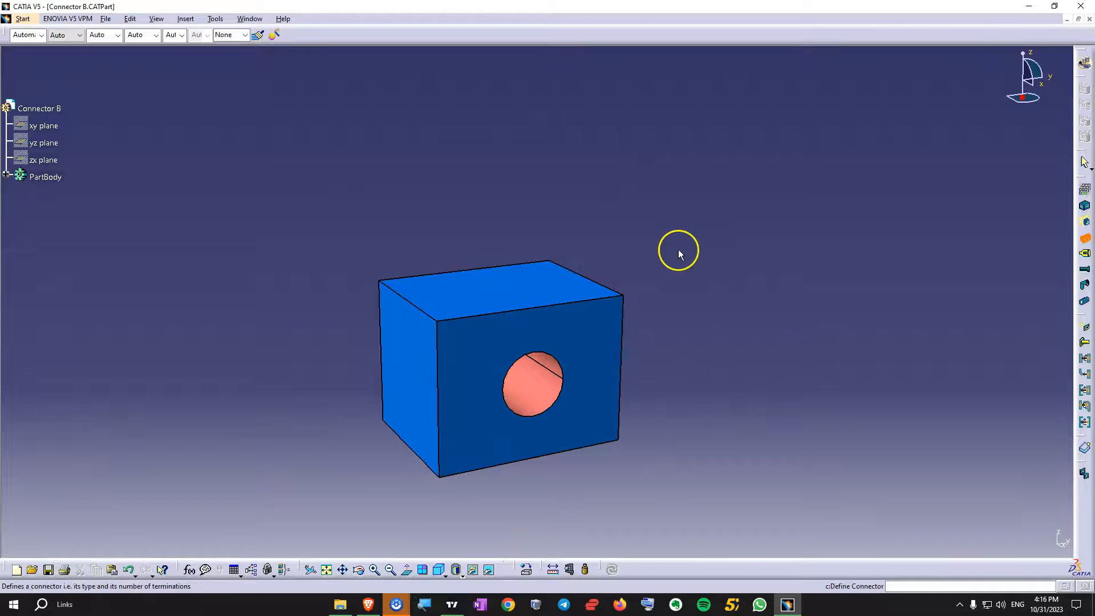
left_click(592, 298)
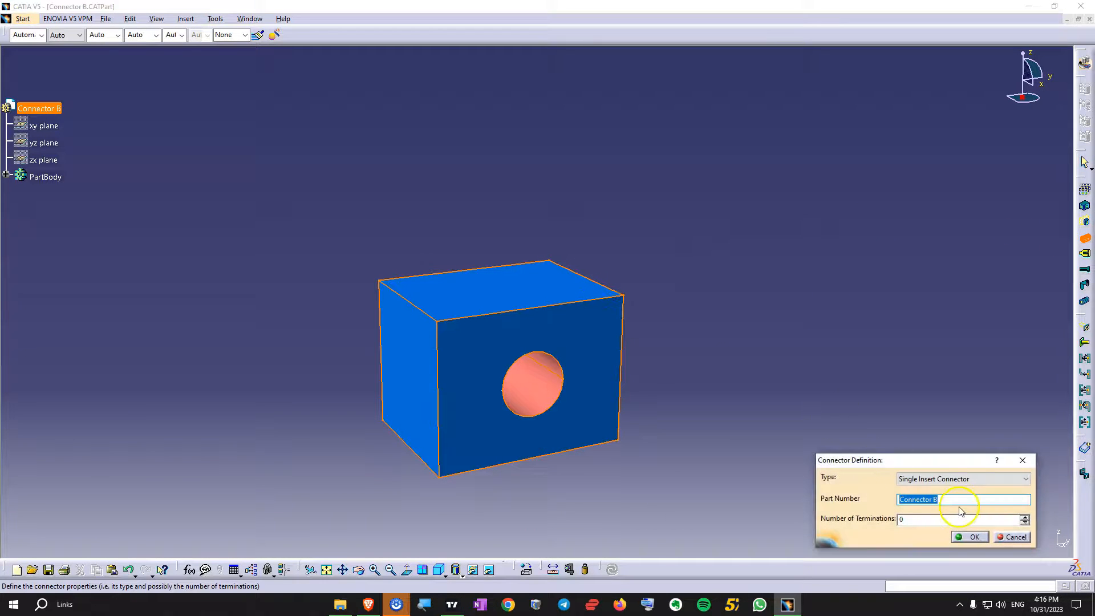
left_click(1026, 517)
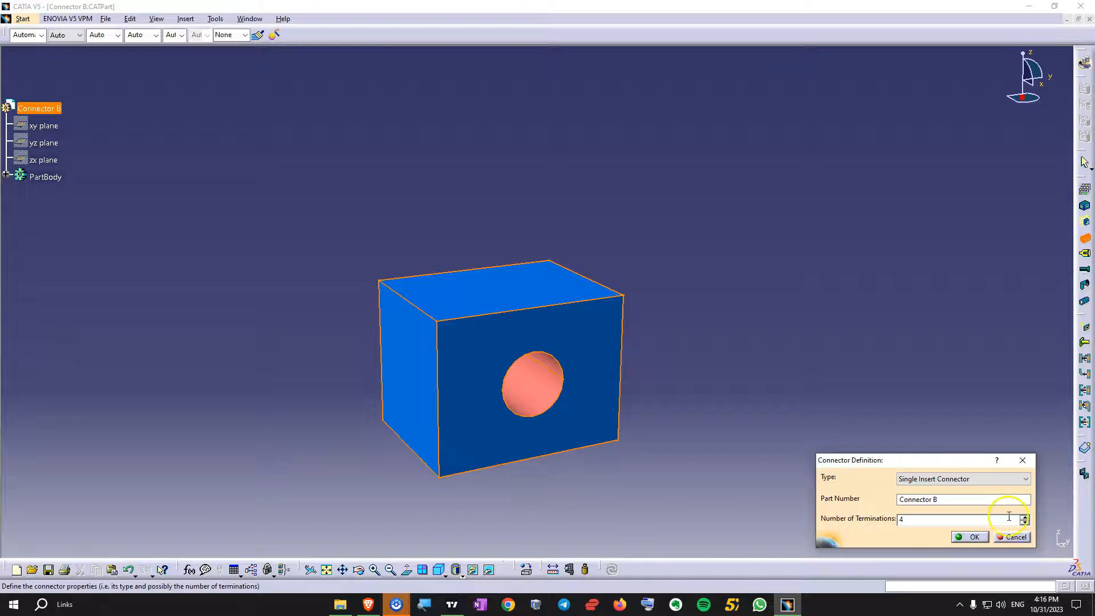
left_click(973, 537)
left_click(48, 569)
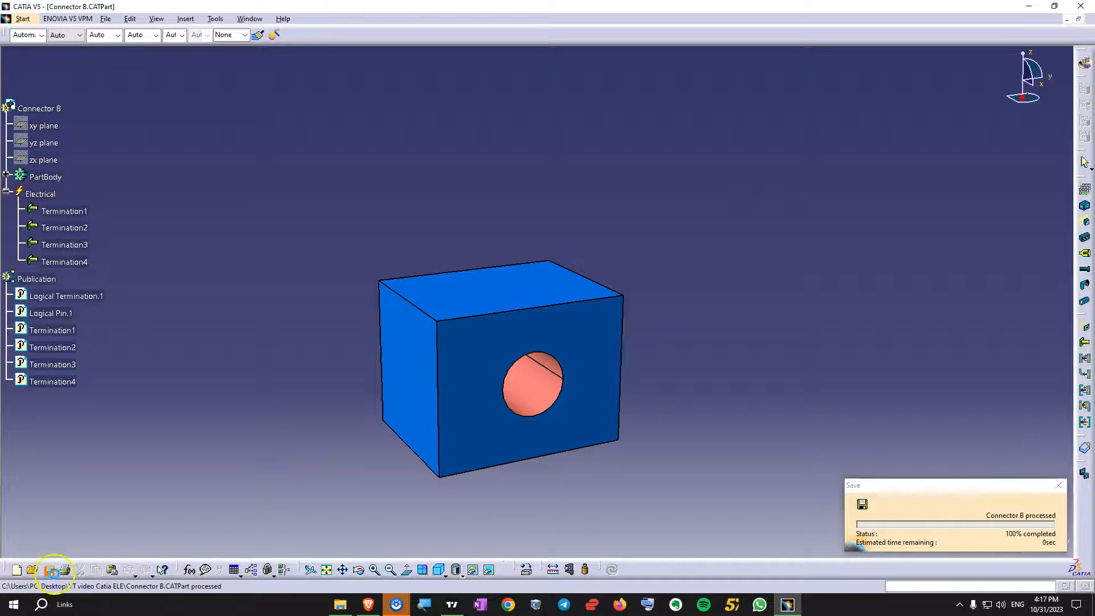
In the Connector A part, start a connector connection point on the connector and use the four-hole end face as its representation.
left_click(260, 21)
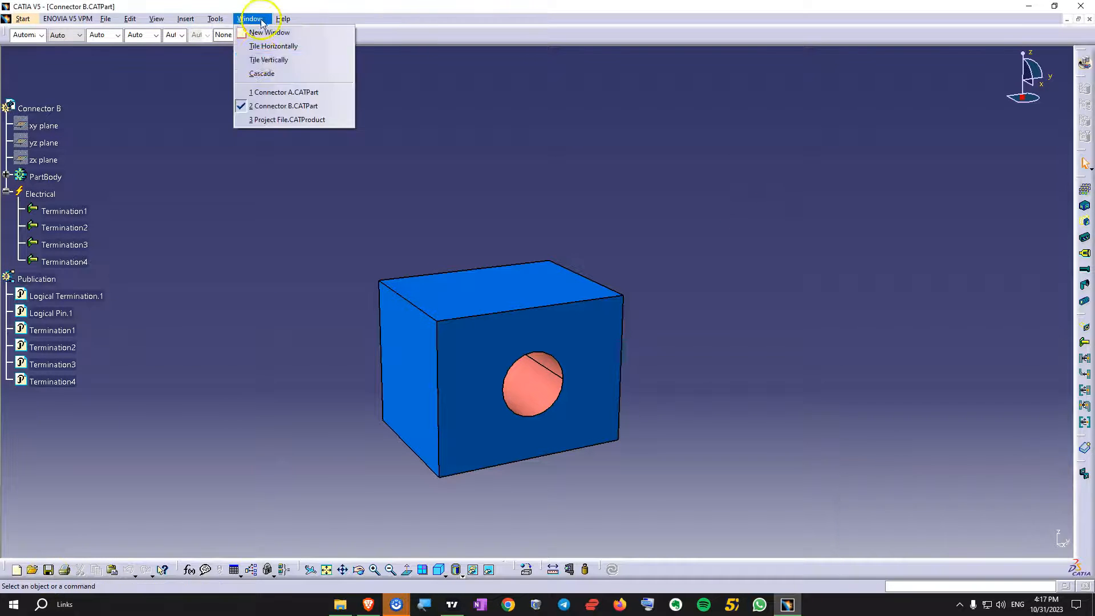
left_click(267, 93)
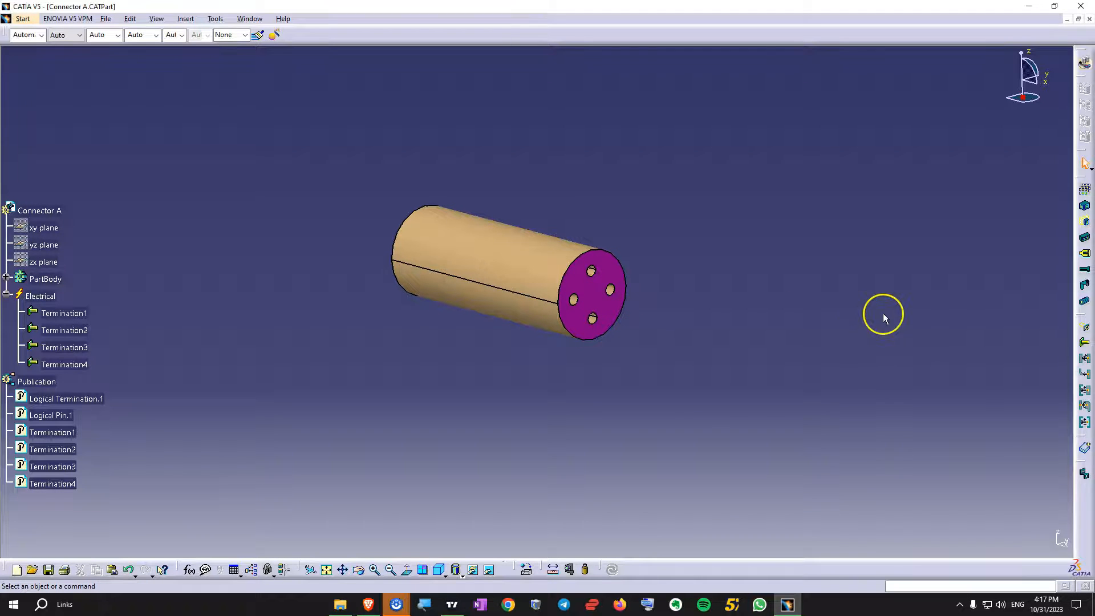
left_click(1085, 359)
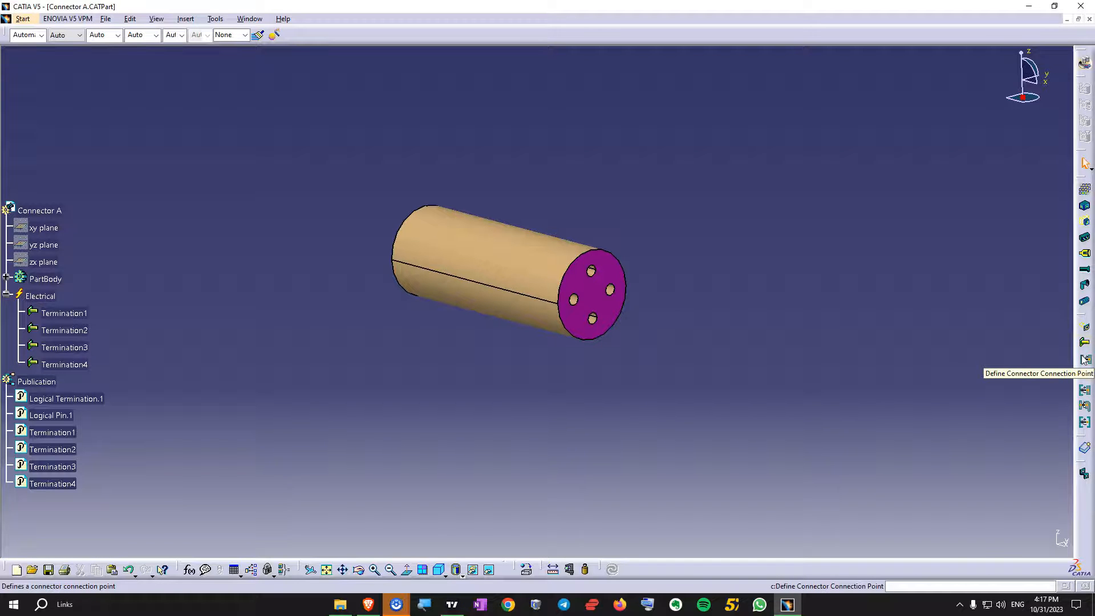
left_click(1085, 360)
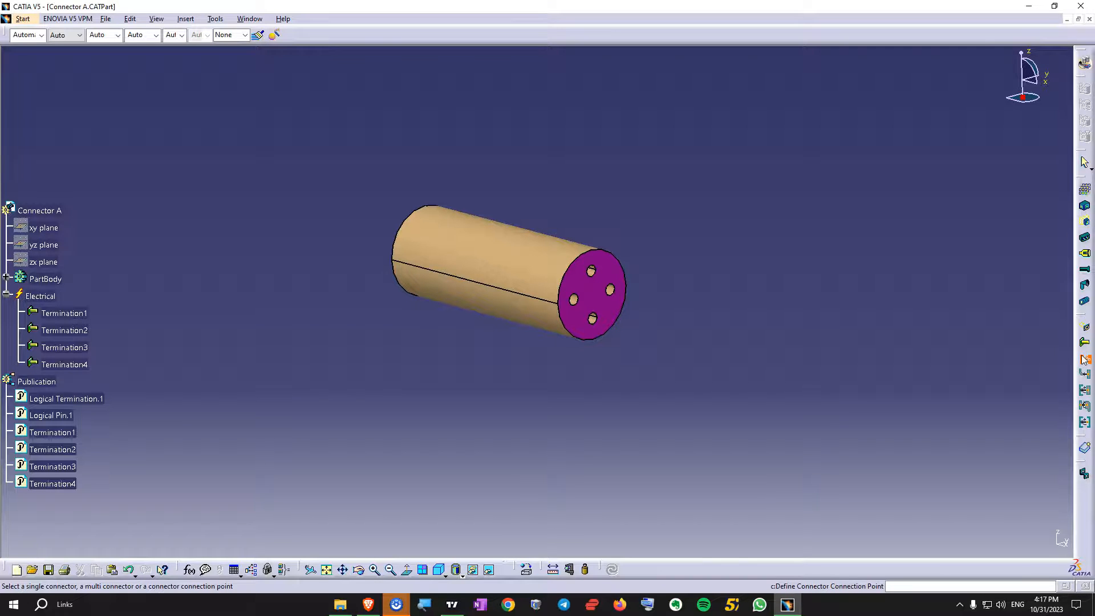
left_click(537, 272)
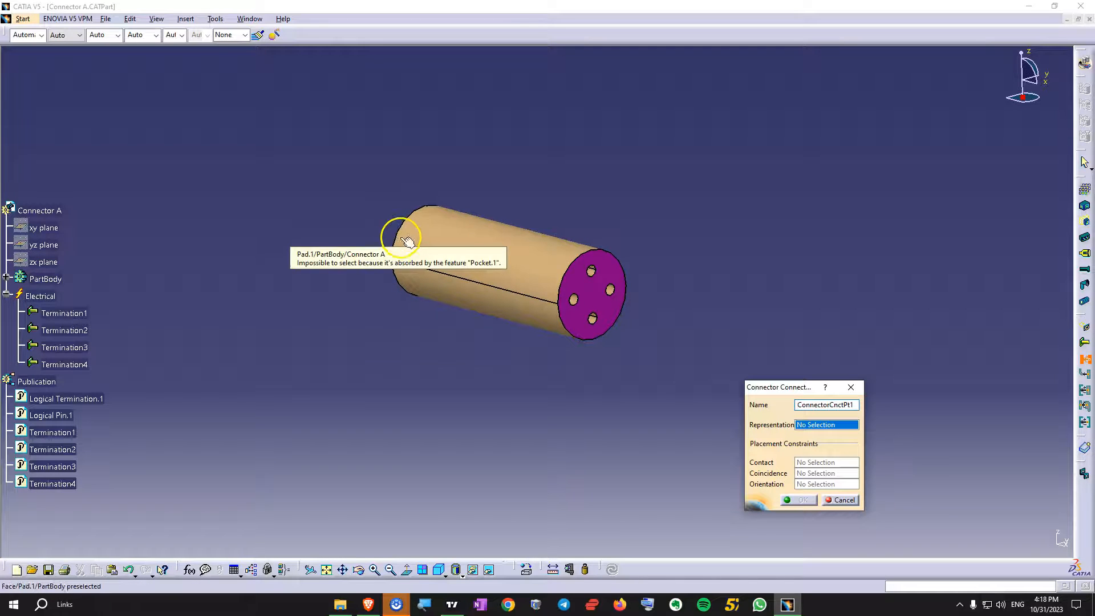
left_click(597, 296)
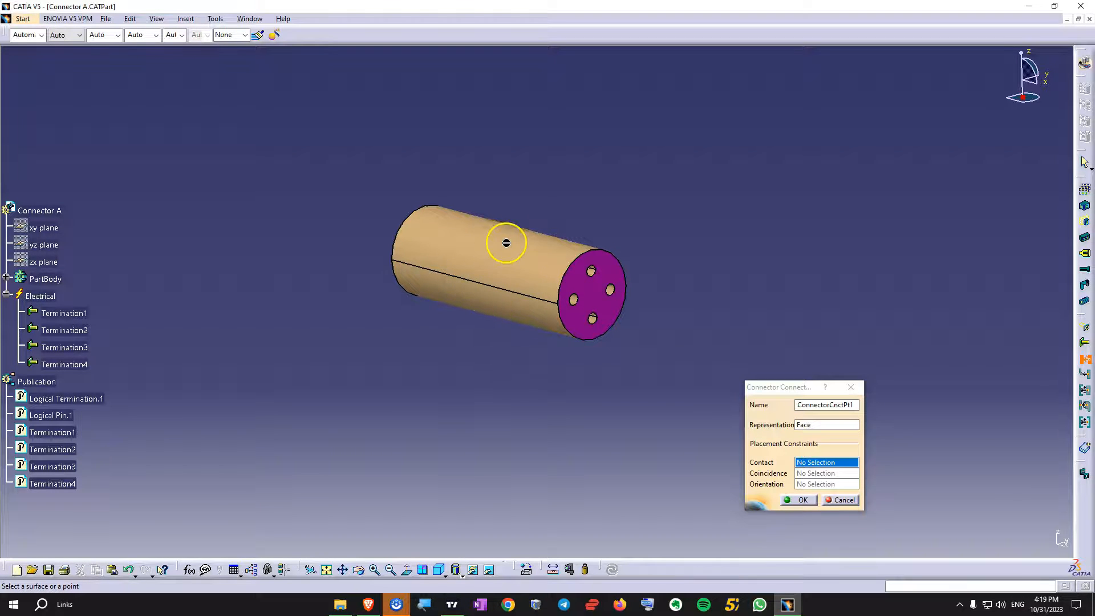
Constrain the connection point with contact on the end face, coincidence on the cylinder axis and orientation on the uppermost hole's axis, and accept it.
left_click(598, 293)
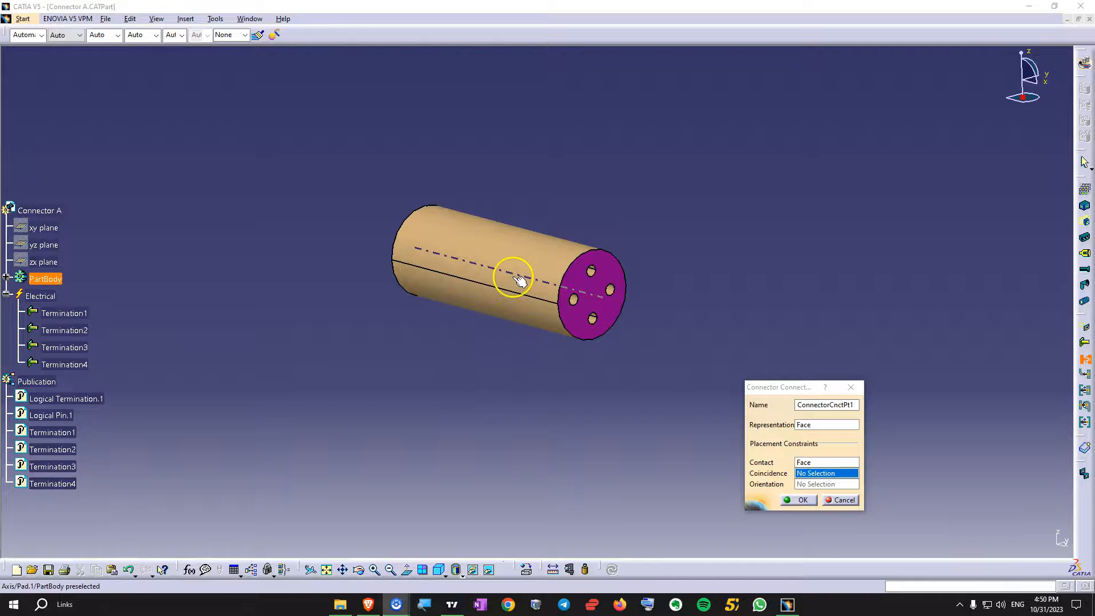
middle_click_drag(515, 284, 516, 311)
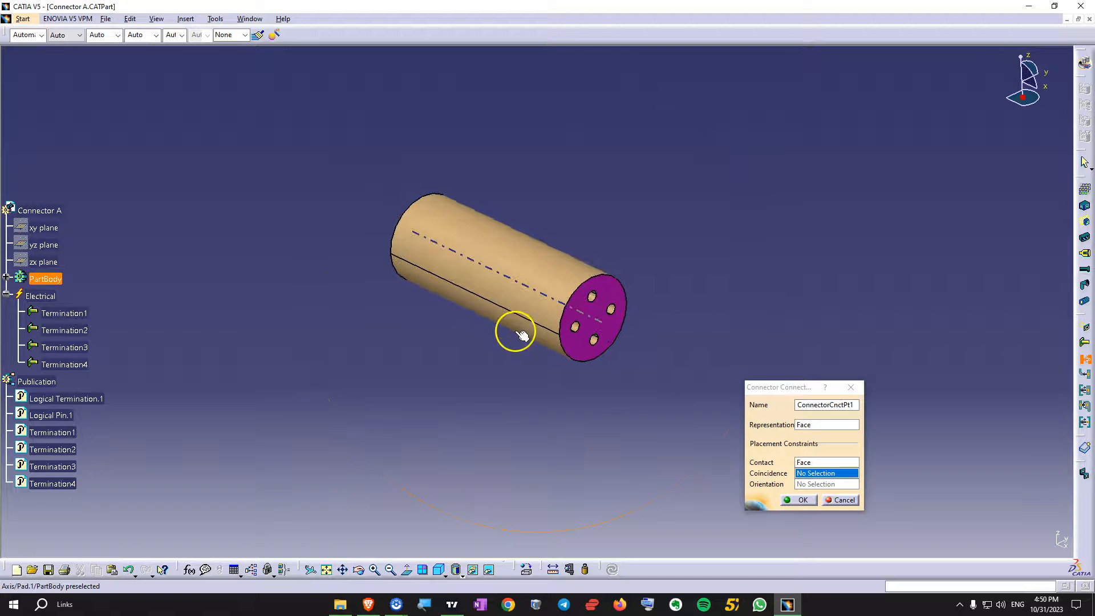
left_click(489, 267)
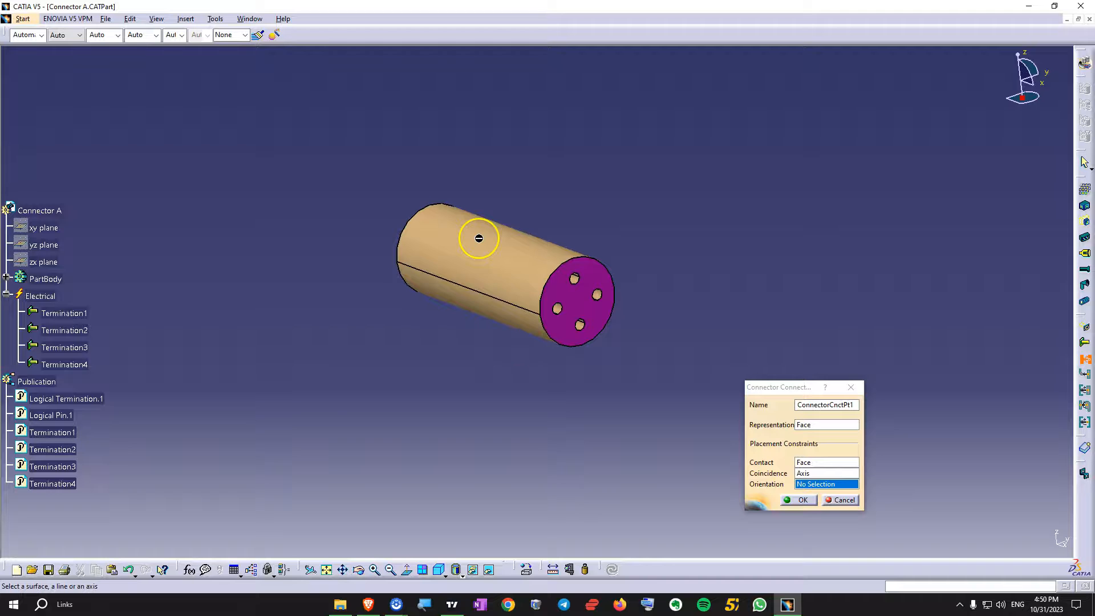
middle_click_drag(518, 345, 548, 362)
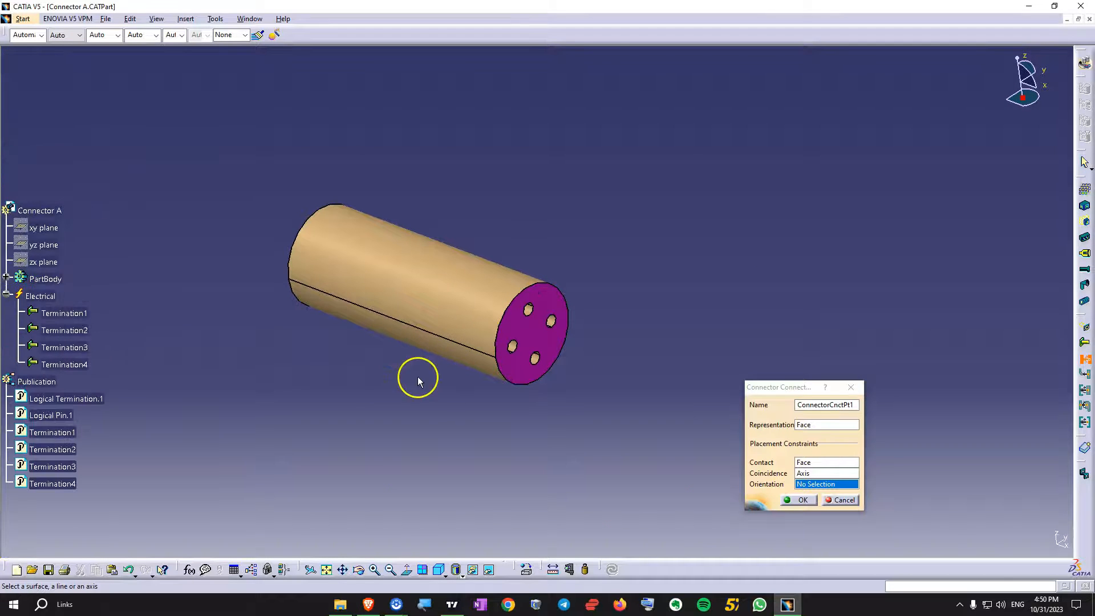
middle_click_drag(423, 386, 415, 338)
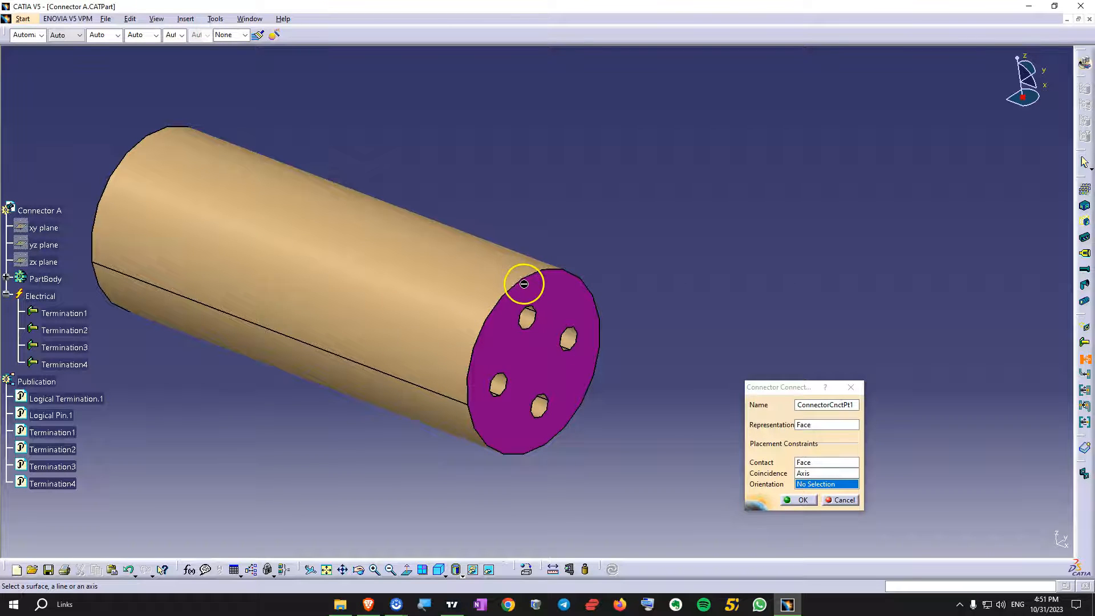
left_click(493, 275)
left_click(493, 276)
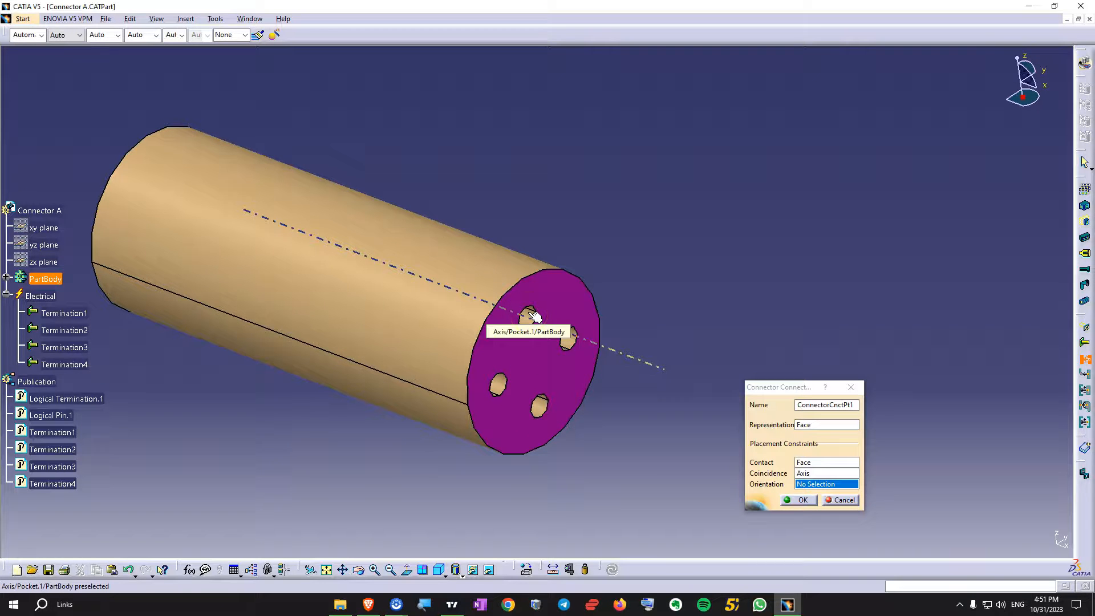
left_click(534, 315)
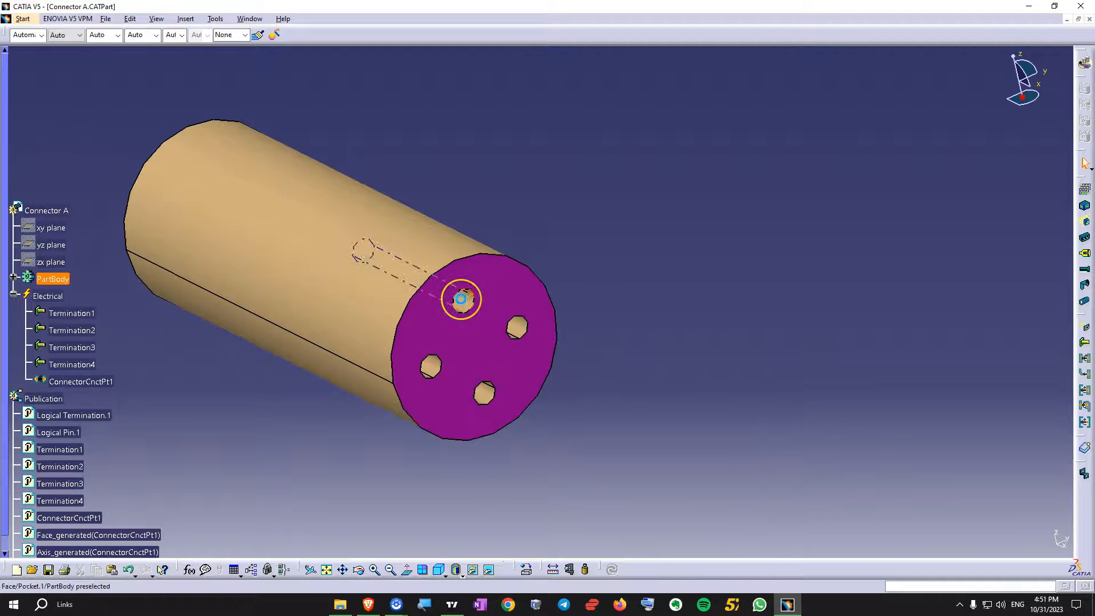
Inspect the pocket definition and profile sketch of the uppermost hole in Connector A.
double_click(465, 300)
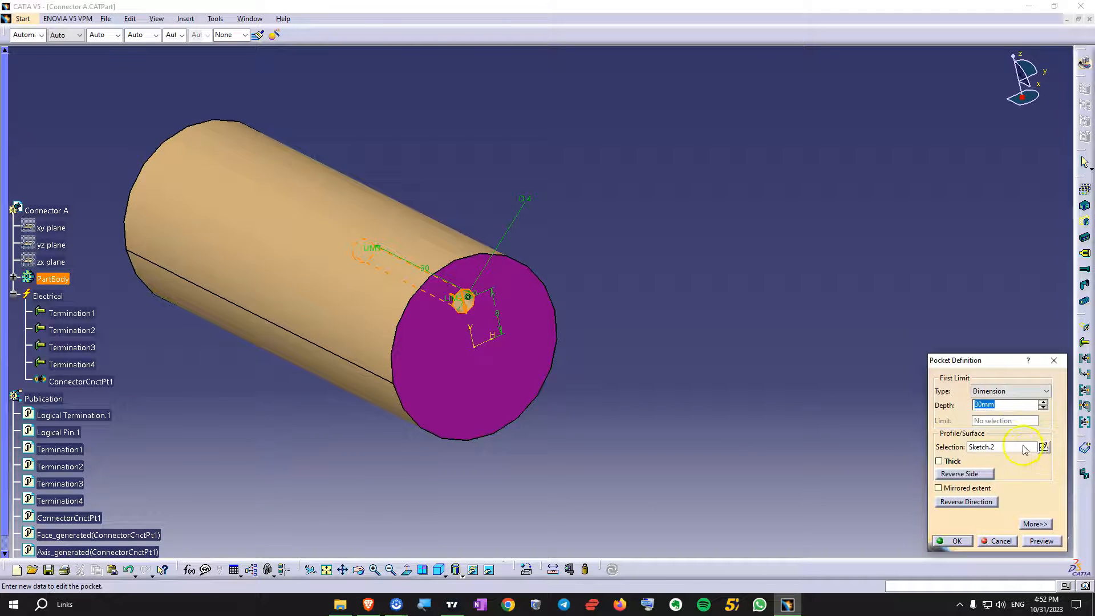
left_click(1044, 446)
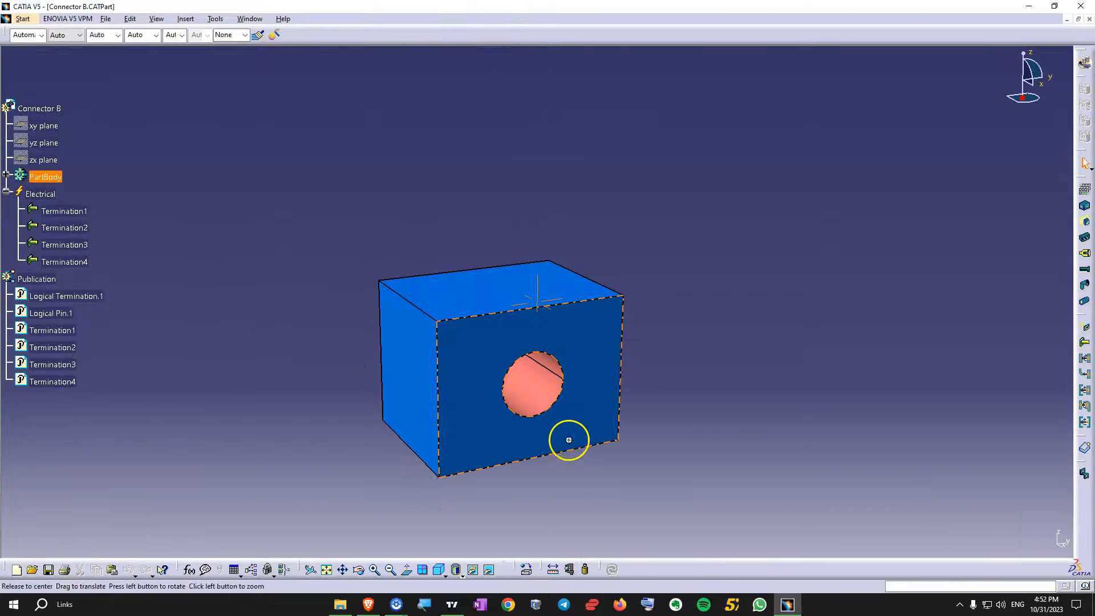
In the Connector B part, switch to Part Design and sketch a small circle on the recess floor, centred on the vertical axis above the origin.
mouse_move(569, 439)
middle_mouse_down()
mouse_move(519, 325)
mouse_move(471, 371)
mouse_move(601, 315)
mouse_move(520, 311)
mouse_move(589, 308)
mouse_move(547, 325)
middle_mouse_up()
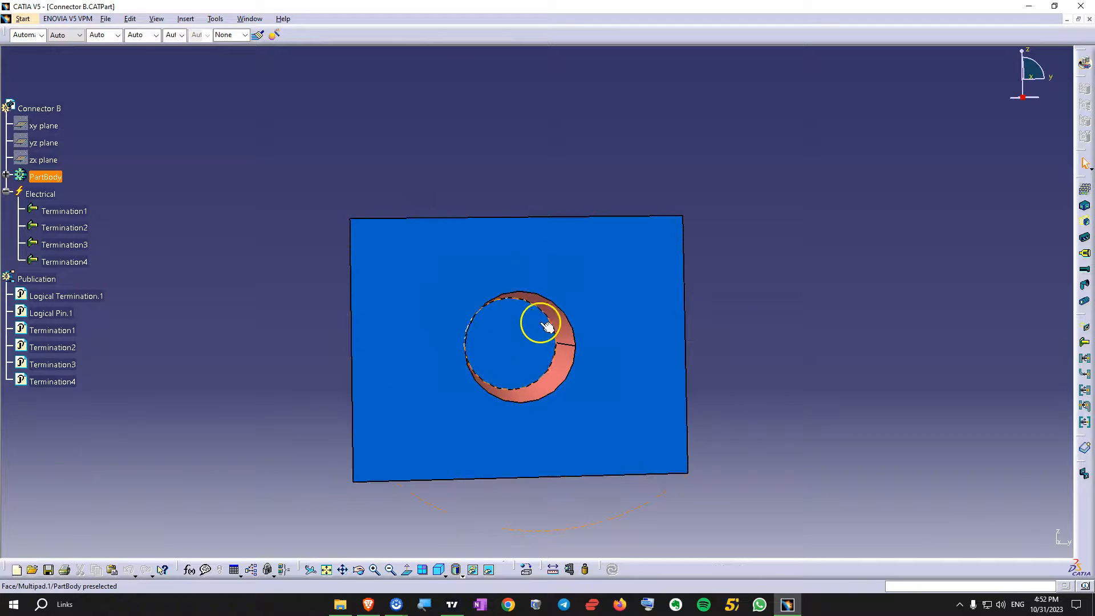
left_click(523, 342)
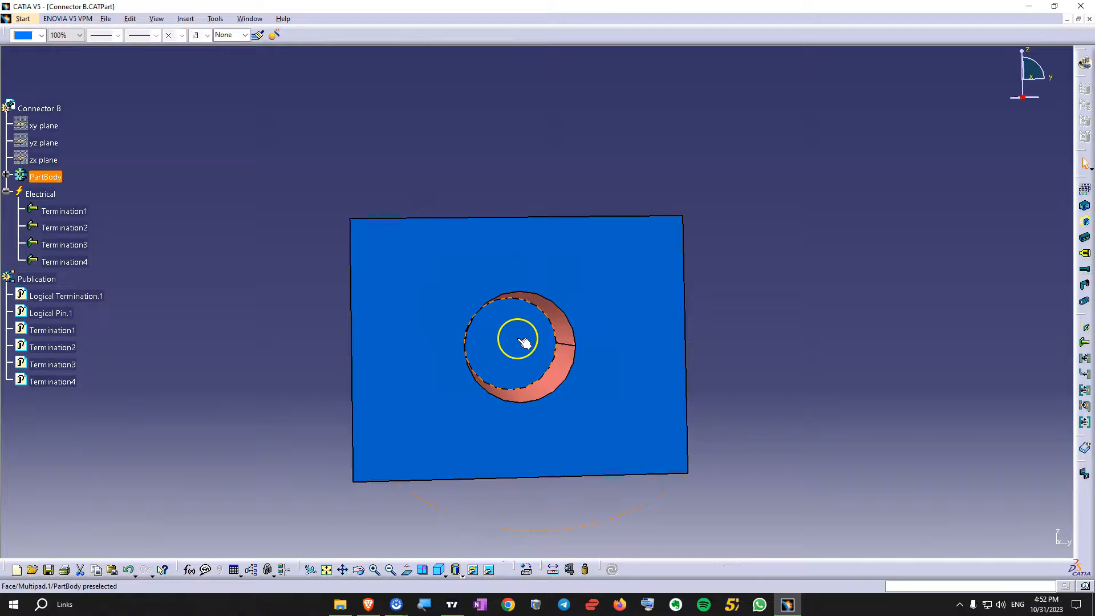
left_click(980, 175)
left_click(106, 19)
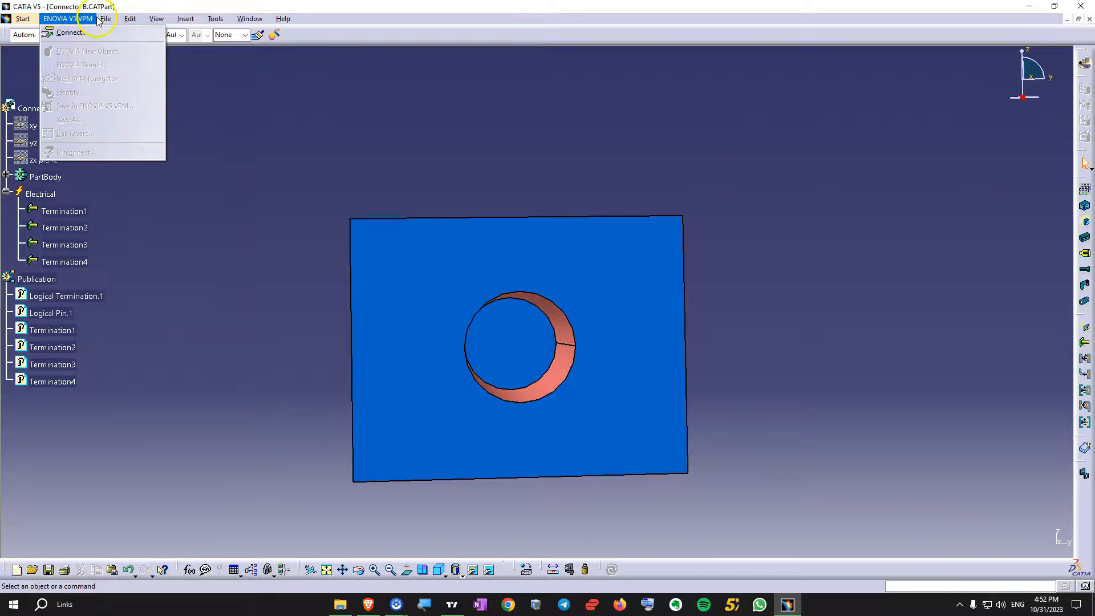
left_click(631, 169)
key("s")
left_click(506, 338)
middle_click_drag(506, 337, 554, 303)
key("c")
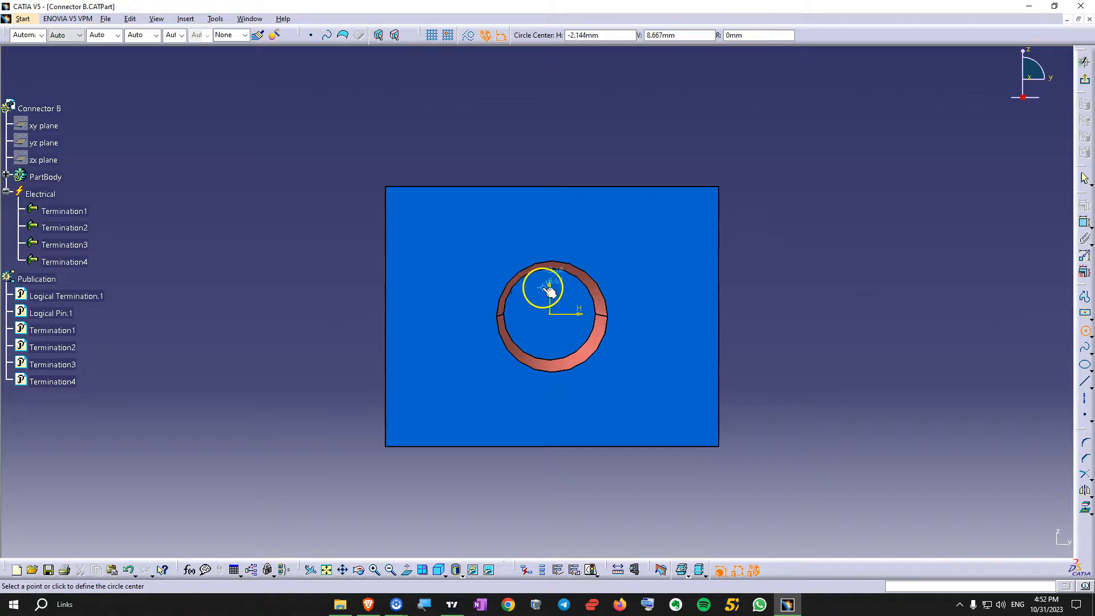
left_click(549, 284)
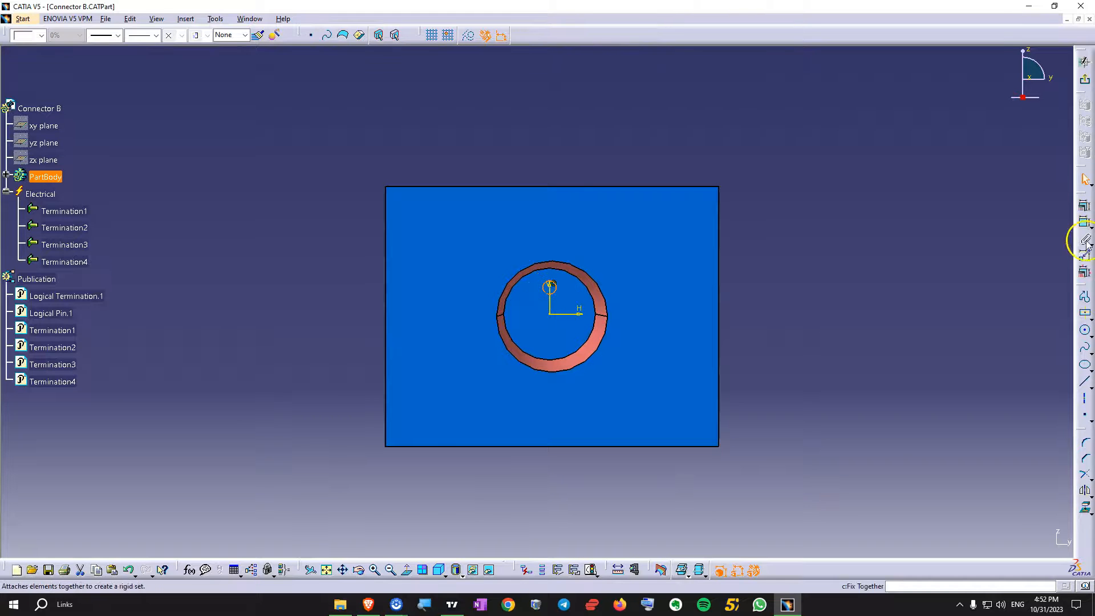
Set the circle's diameter to 4 mm, dimension its centre's distance from the horizontal axis and exit the sketch.
double_click(770, 270)
type("4")
key("Return")
left_click(1085, 223)
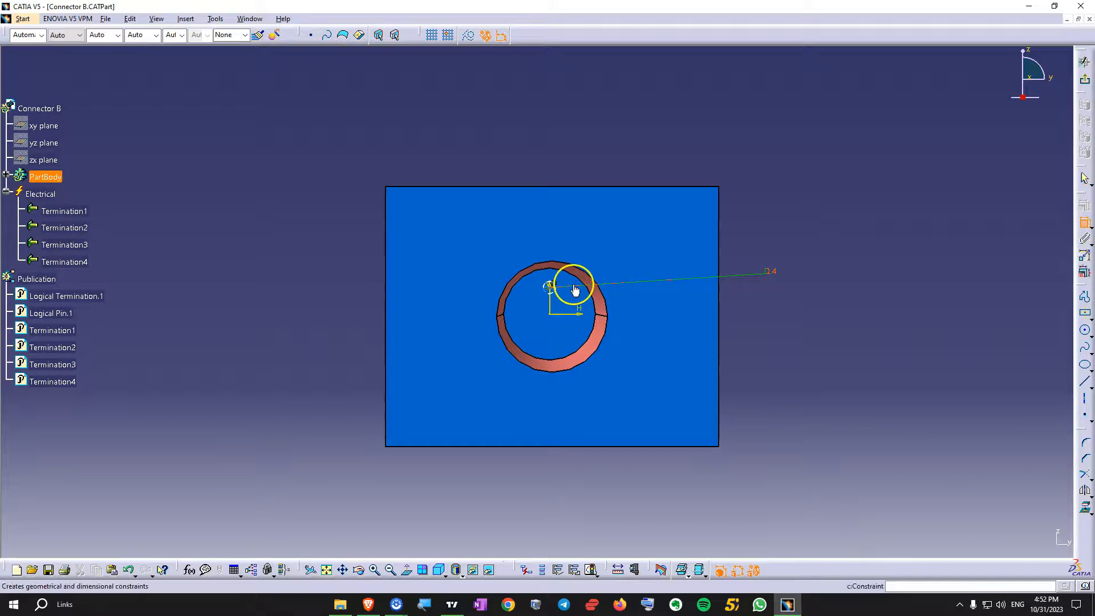
left_click(570, 321)
left_click(791, 298)
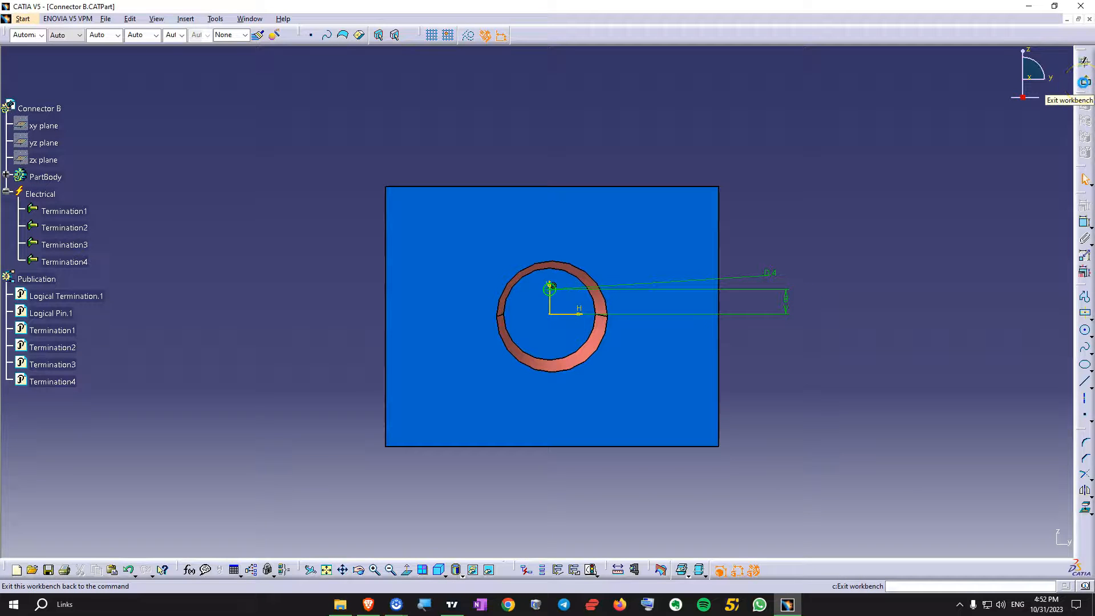
left_click(1084, 82)
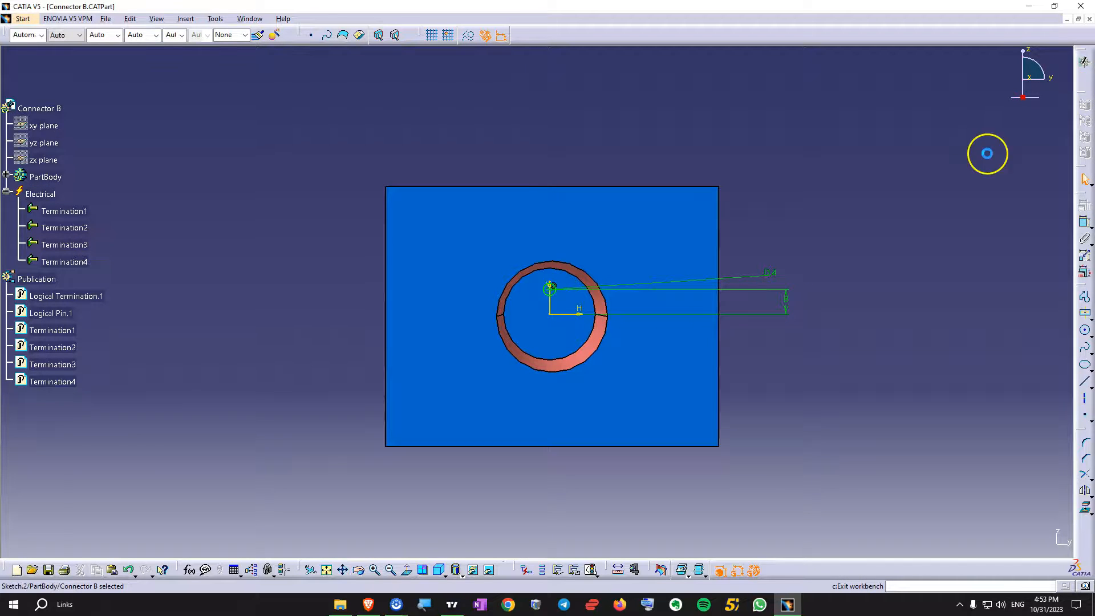
Extrude the circle as a 20 mm pad to form a pin inside Connector B's recess.
mouse_move(576, 311)
middle_mouse_down()
mouse_move(547, 326)
mouse_move(574, 313)
mouse_move(606, 348)
mouse_move(576, 326)
mouse_move(536, 341)
mouse_move(565, 305)
middle_mouse_up()
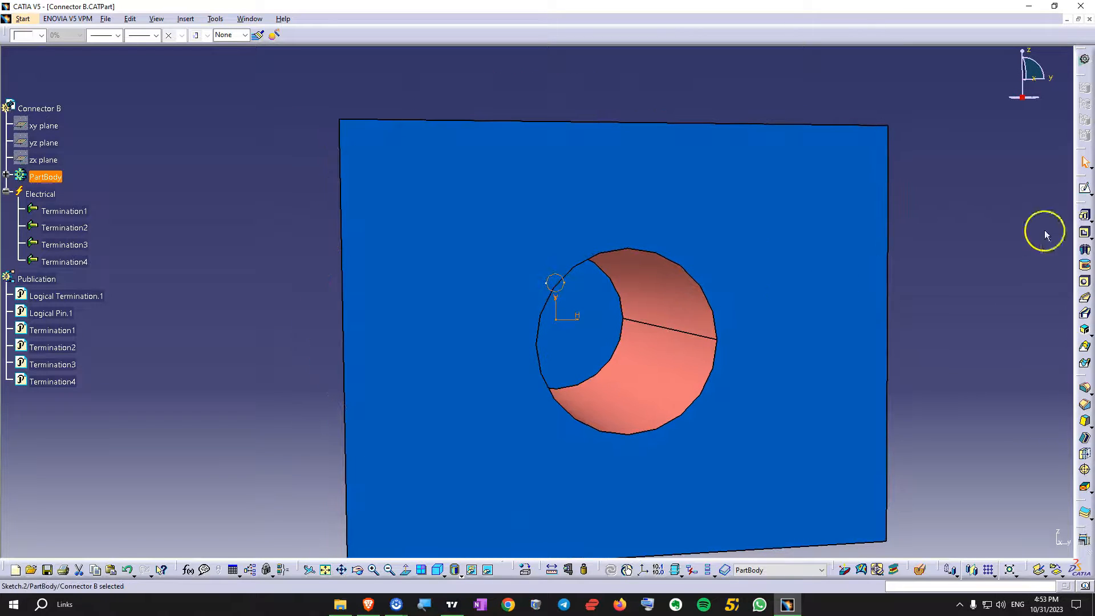
left_click(1084, 215)
mouse_move(795, 286)
middle_mouse_down()
mouse_move(693, 319)
mouse_move(560, 325)
middle_mouse_up()
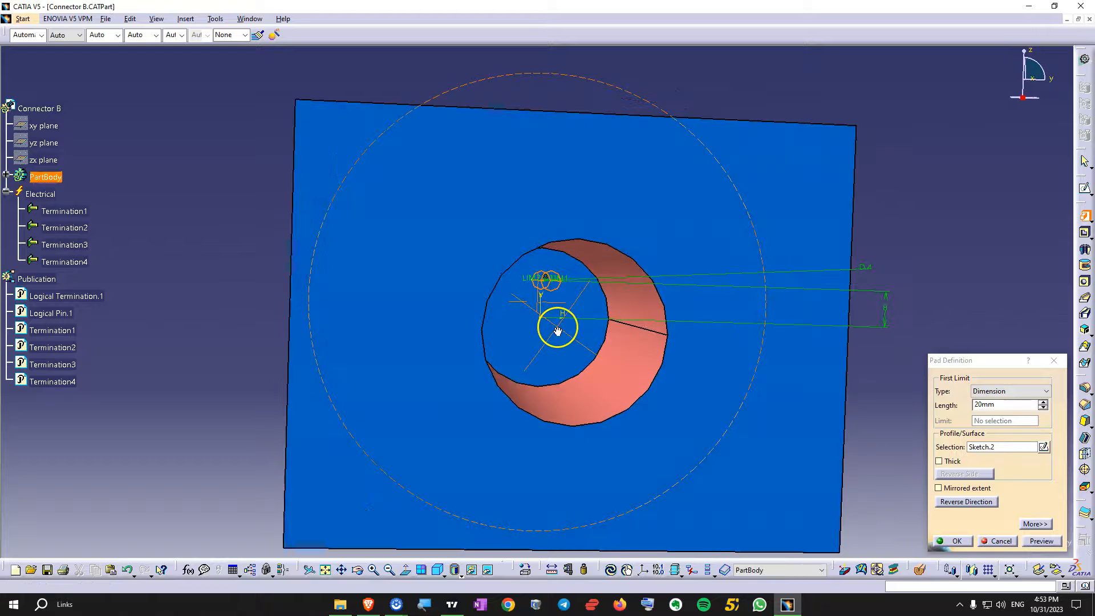
middle_click_drag(726, 330, 621, 272)
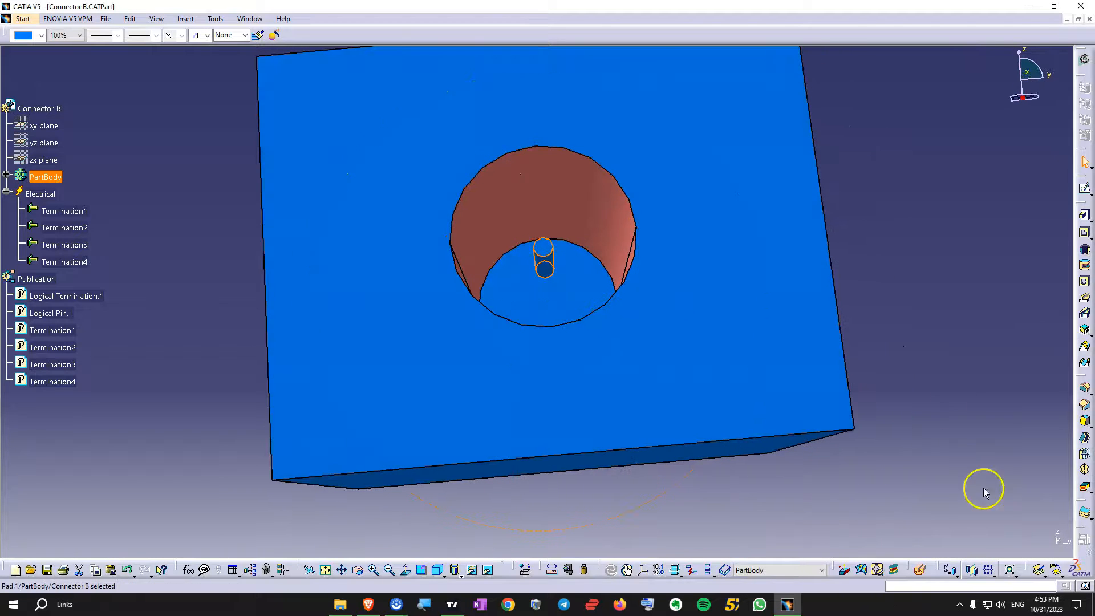
Repeat the pin in a circular pattern of 4 instances at 90 degrees about the recess floor's centre.
left_click(993, 575)
left_click(1005, 568)
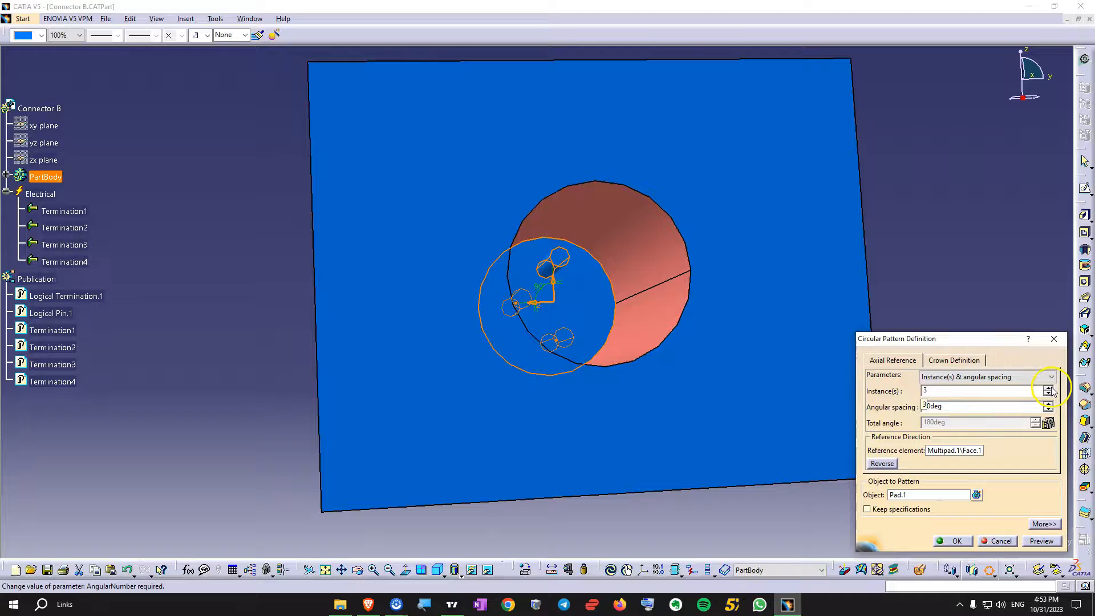
left_click(1048, 387)
left_click(951, 542)
Return Connector B to the Electrical Part Design workbench.
middle_click_drag(656, 303, 522, 363)
middle_click_drag(495, 301, 542, 320)
left_click(23, 18)
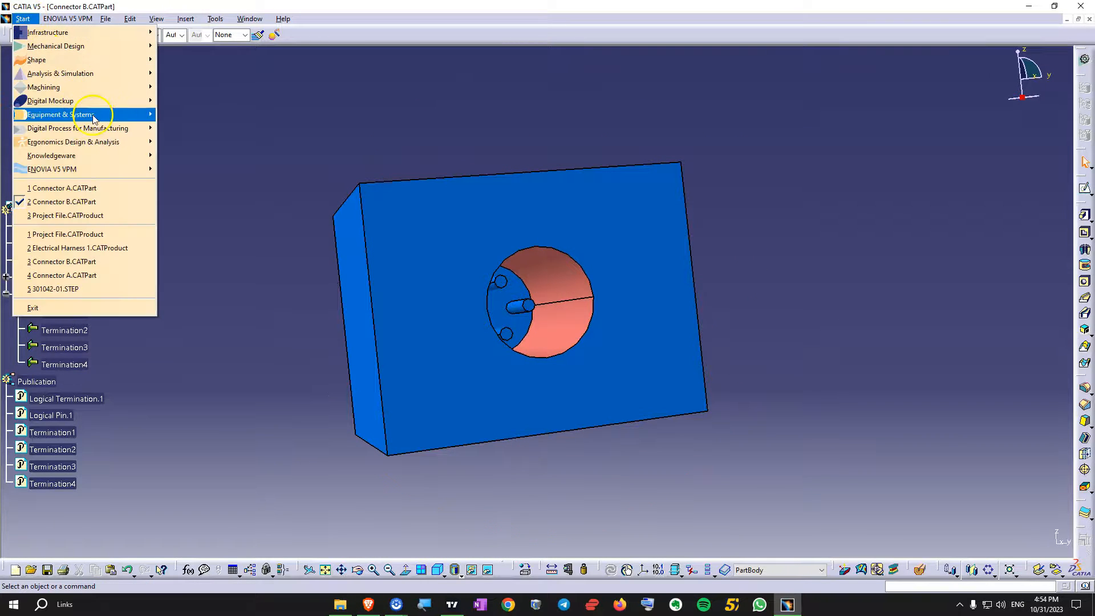
mouse_move(95, 119)
mouse_move(243, 130)
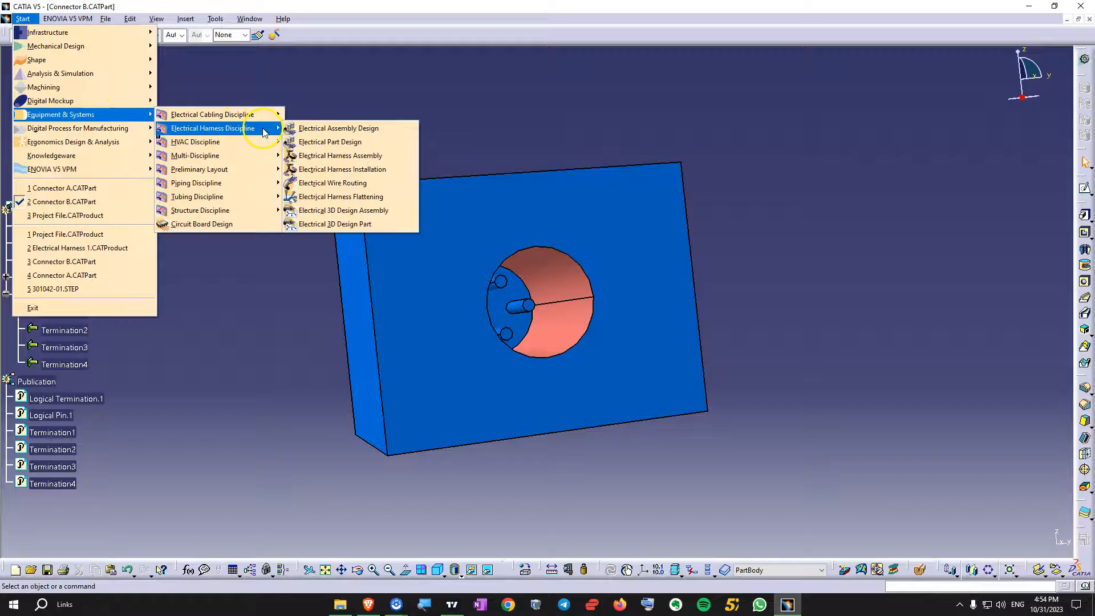
left_click(351, 145)
middle_click_drag(374, 162, 1015, 240)
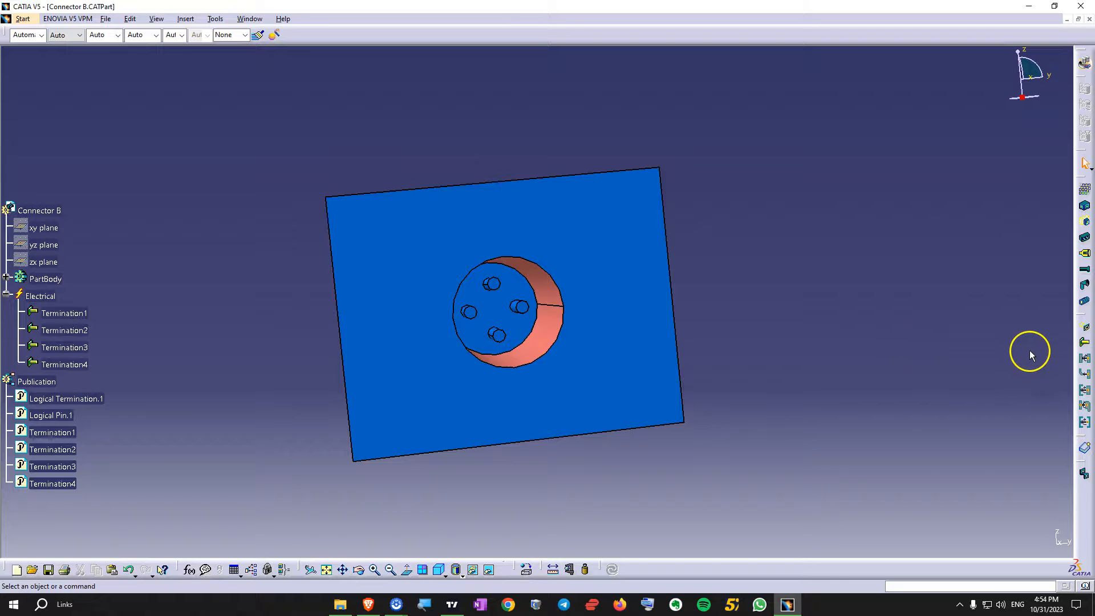
Start a connector connection point on Connector B, using the recess floor for both its representation and its contact.
left_click(1086, 359)
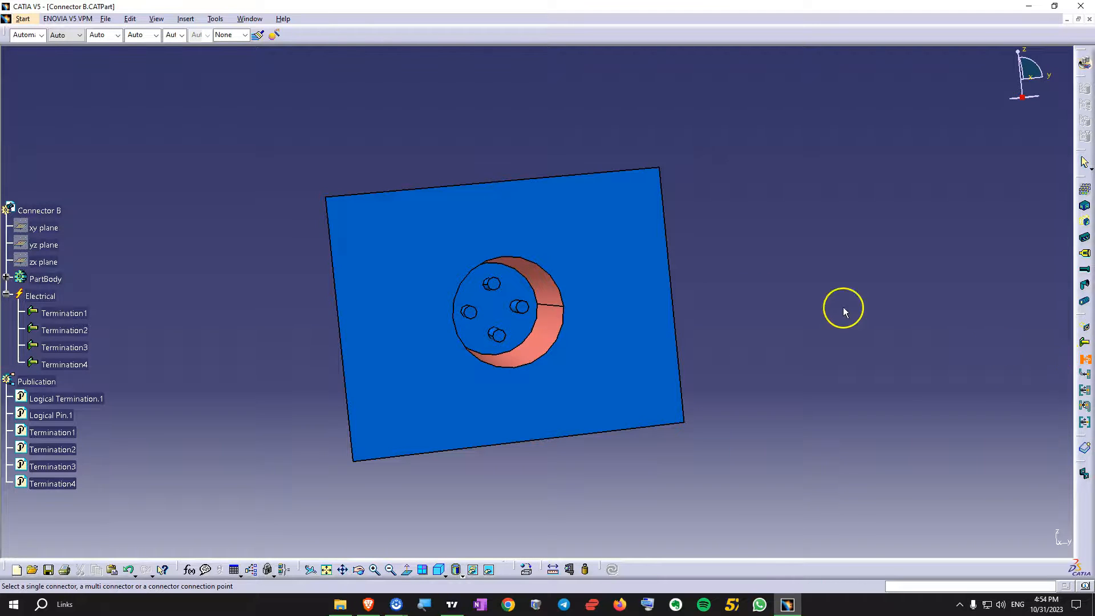
left_click(628, 296)
middle_click_drag(592, 320, 505, 315)
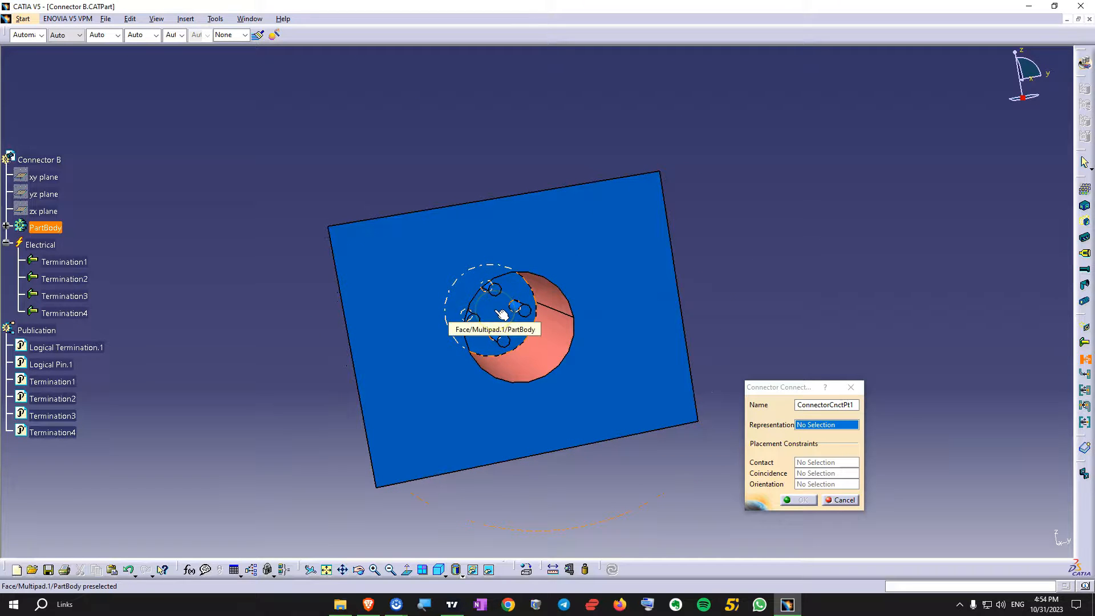
left_click(502, 314)
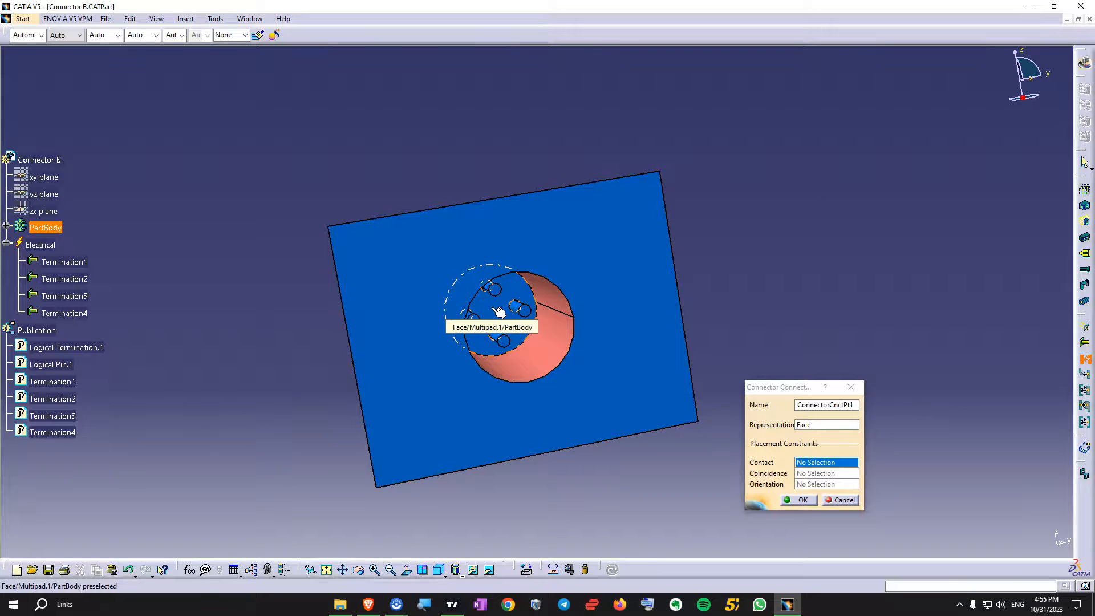
left_click(495, 309)
Complete Connector B's connection point with the recess axis as its coincidence and a pin's axis as its orientation.
mouse_move(495, 309)
middle_mouse_down()
mouse_move(447, 293)
mouse_move(480, 312)
middle_mouse_up()
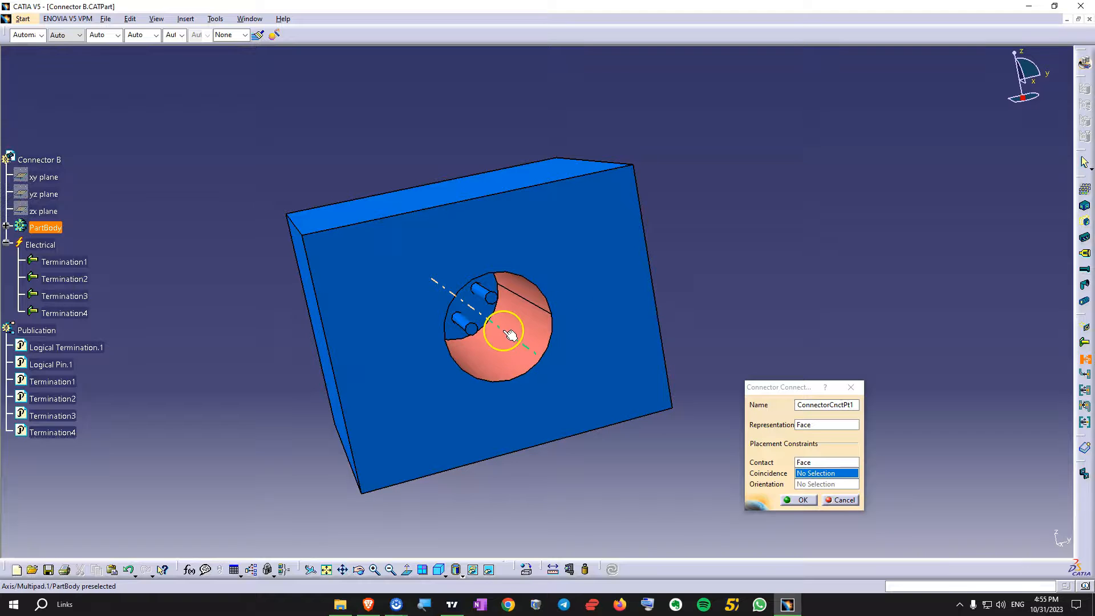
middle_click_drag(391, 367, 450, 436)
left_click(568, 333)
middle_click_drag(567, 333, 396, 304)
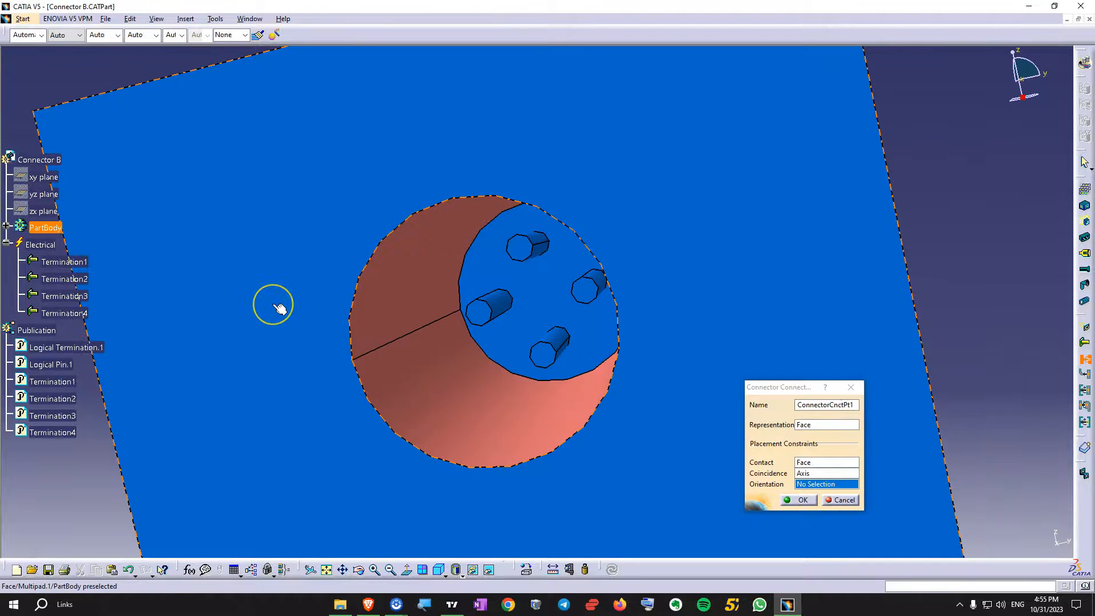
middle_click_drag(279, 308, 486, 313)
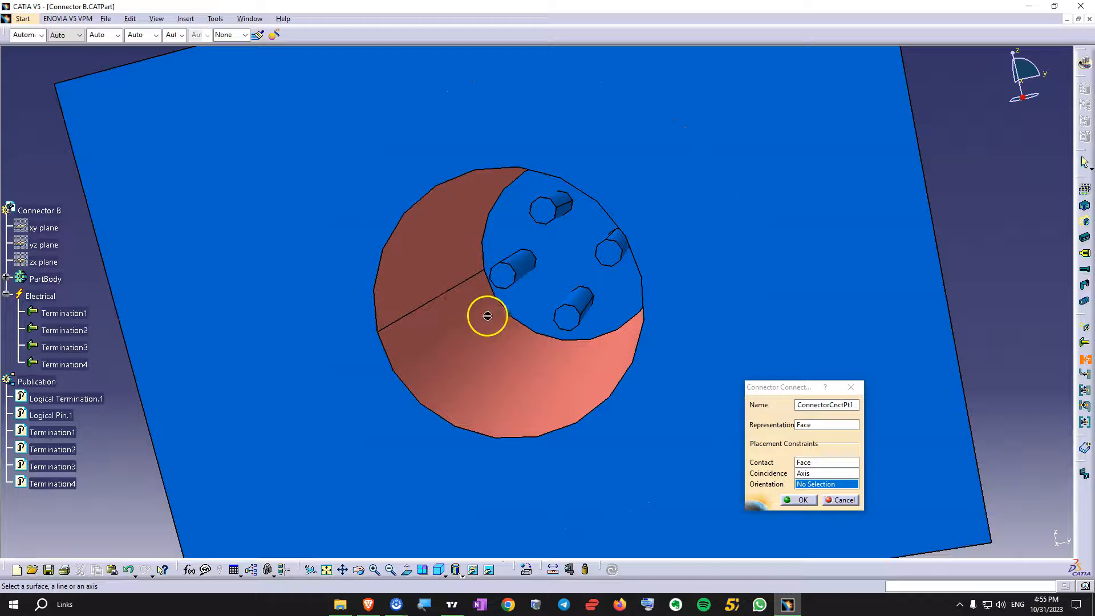
left_click(570, 203)
left_click(800, 501)
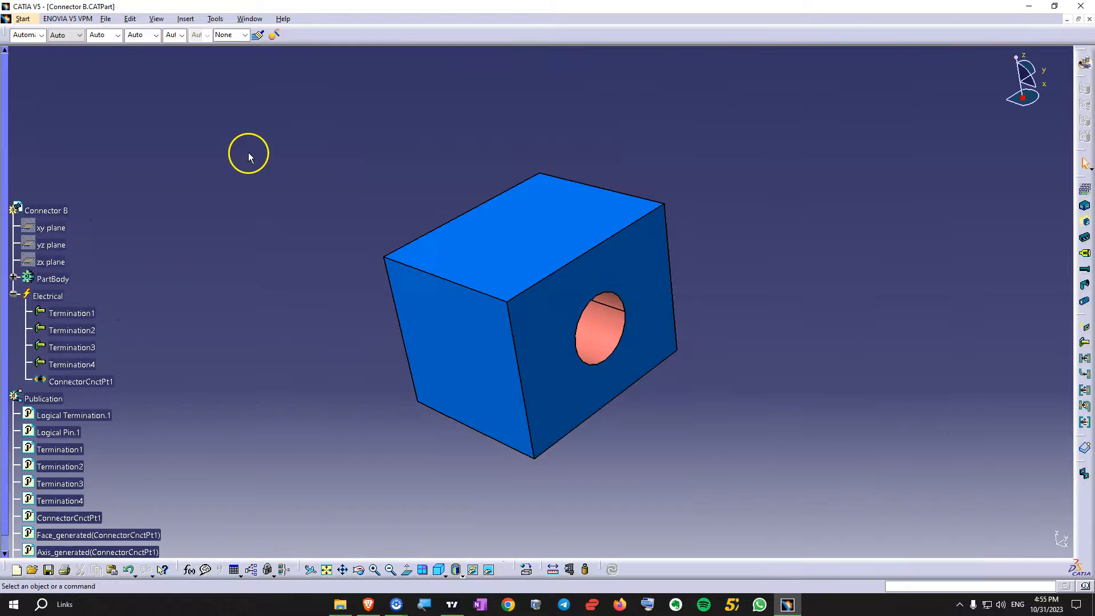
Save Connector B and Connector A.
left_click(50, 572)
key("ctrl+Tab")
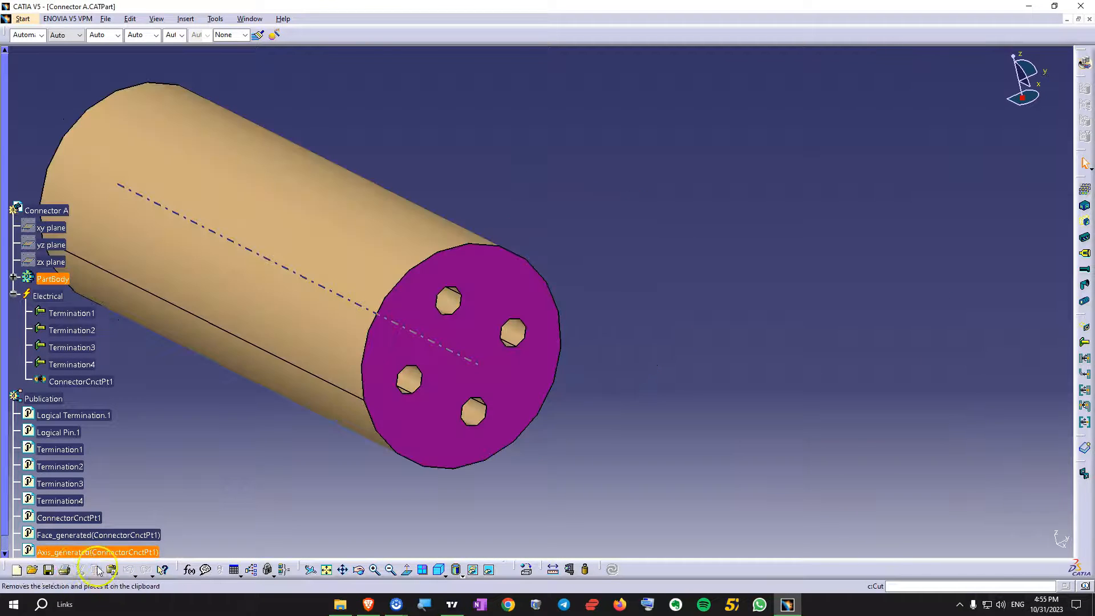
left_click(49, 569)
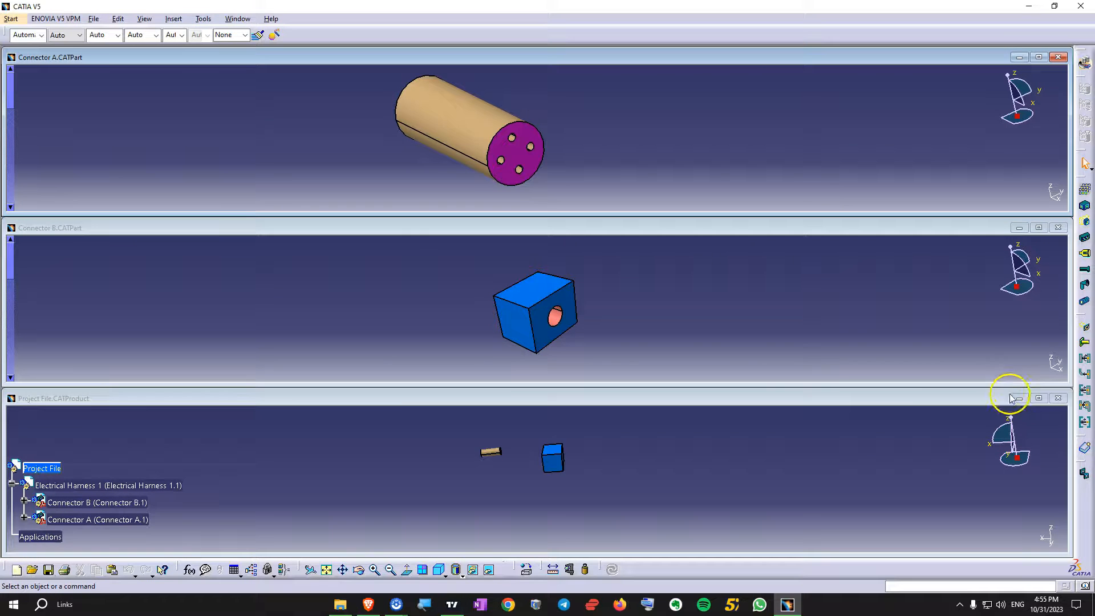
Bring the Project File assembly to full size and make Electrical Harness 1 the active product.
left_click(45, 469)
left_click(1039, 398)
middle_click_drag(496, 361, 456, 420)
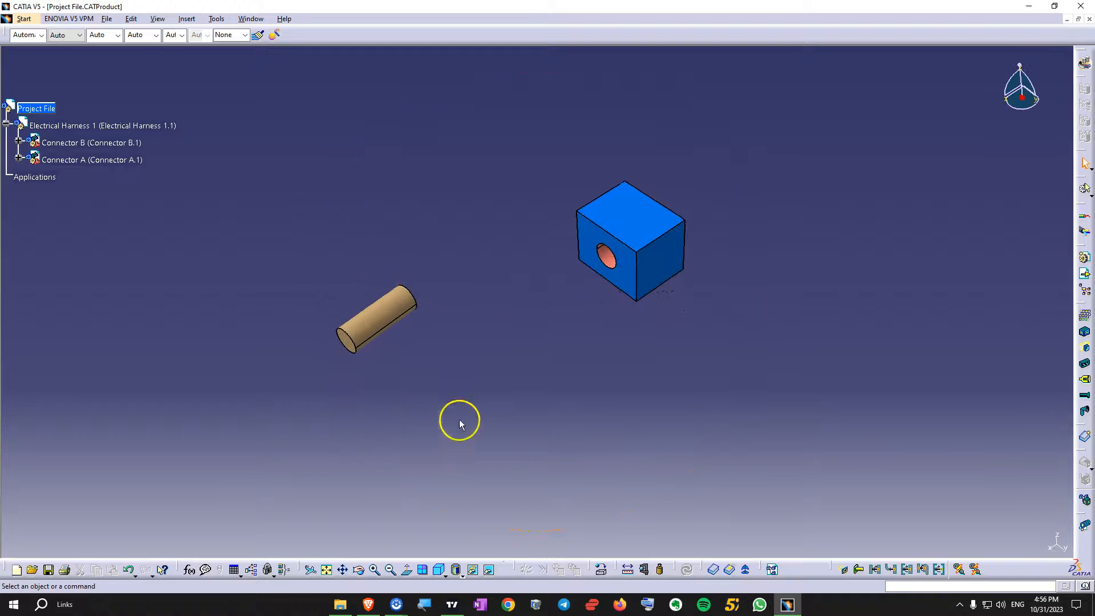
left_click(53, 126)
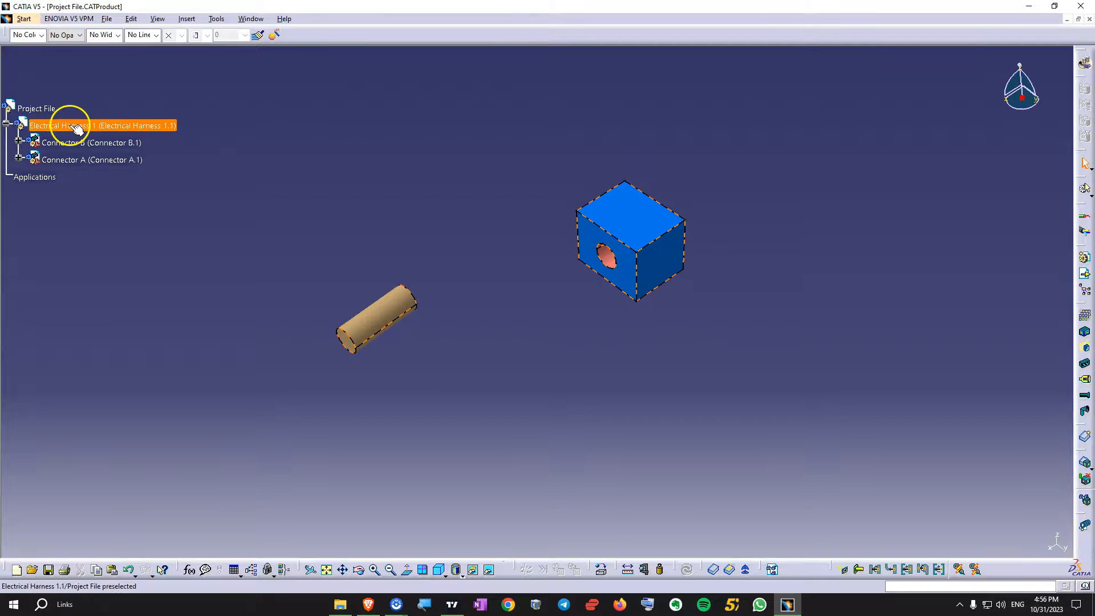
left_click(421, 168)
middle_click_drag(422, 169, 684, 353)
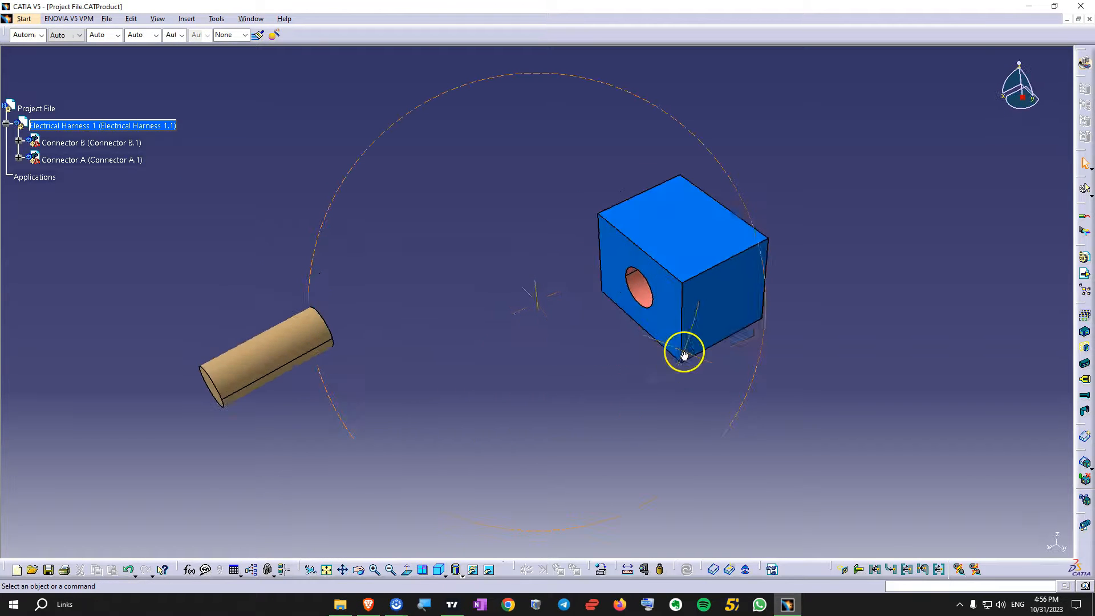
Start connecting electrical devices with Connector A as the first device, the one that moves.
left_click(960, 569)
middle_click_drag(814, 502, 527, 463)
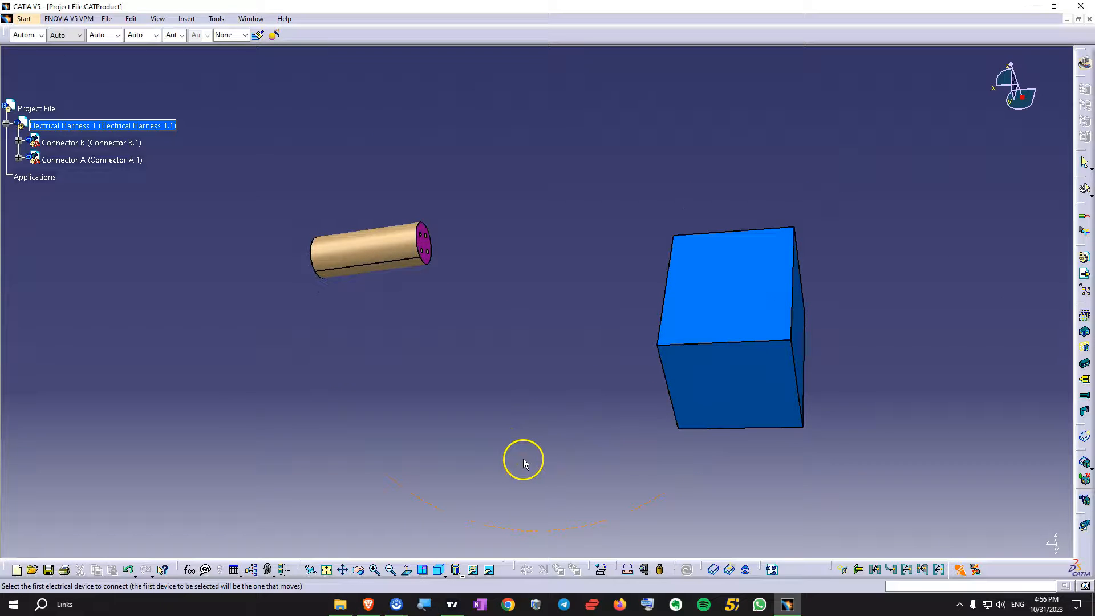
middle_click_drag(433, 258, 521, 318)
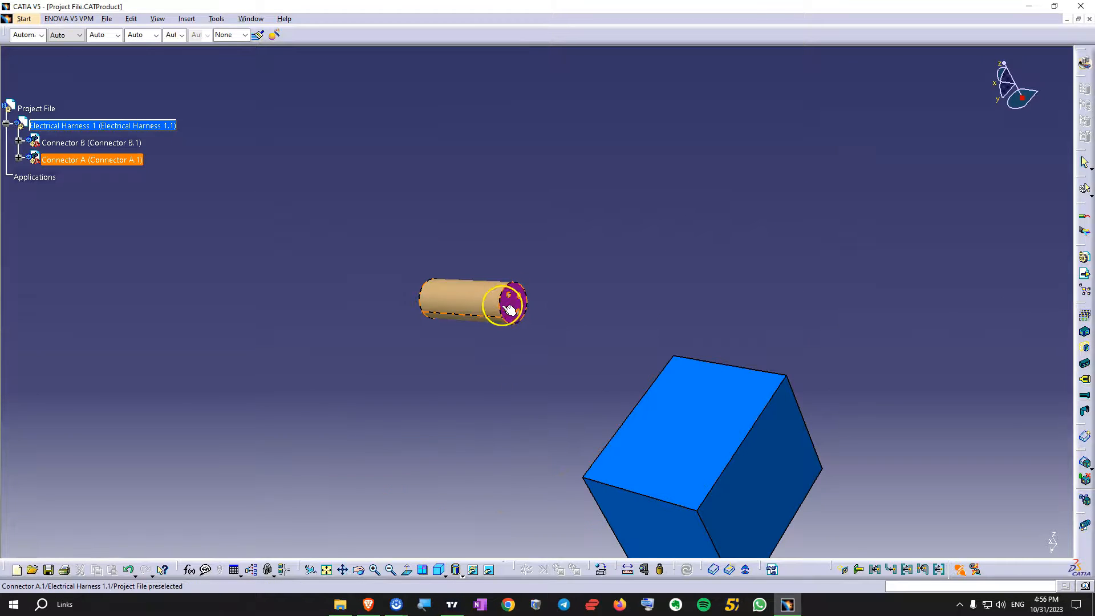
left_click(513, 303)
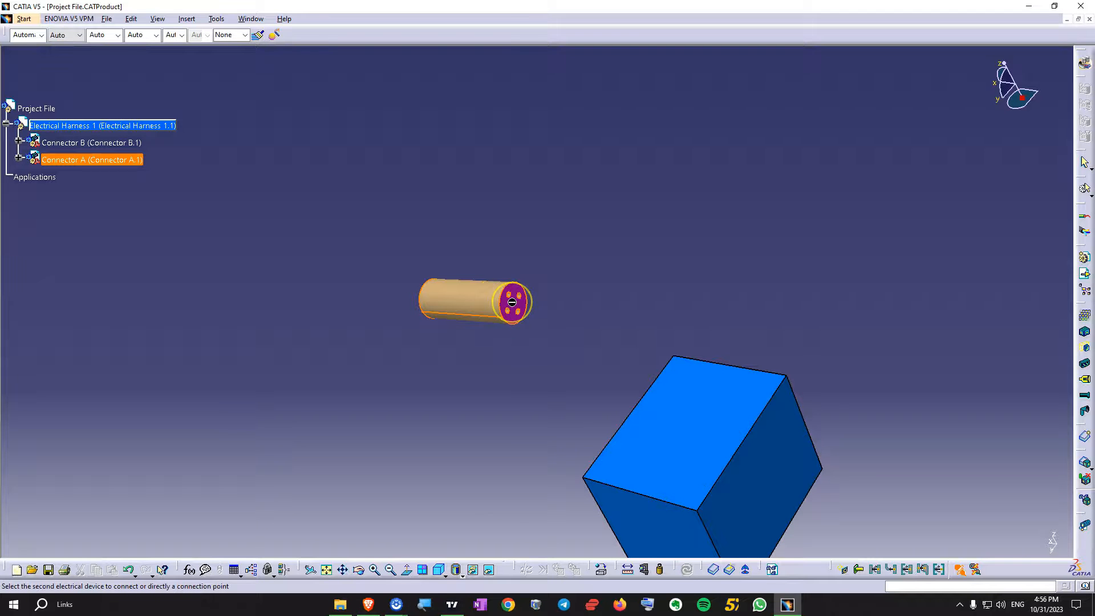
Connect Connector A to the connection point ConnectorCnctPt1 inside Connector B's recess.
middle_click_drag(512, 365, 438, 460)
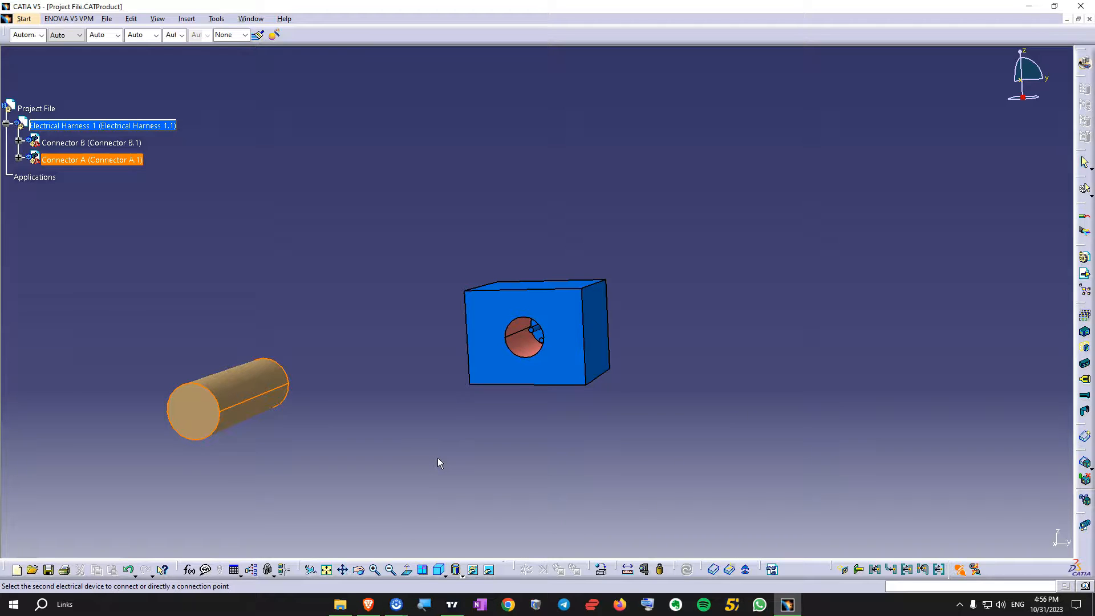
middle_click_drag(439, 462, 502, 418)
middle_click_drag(496, 358, 563, 260)
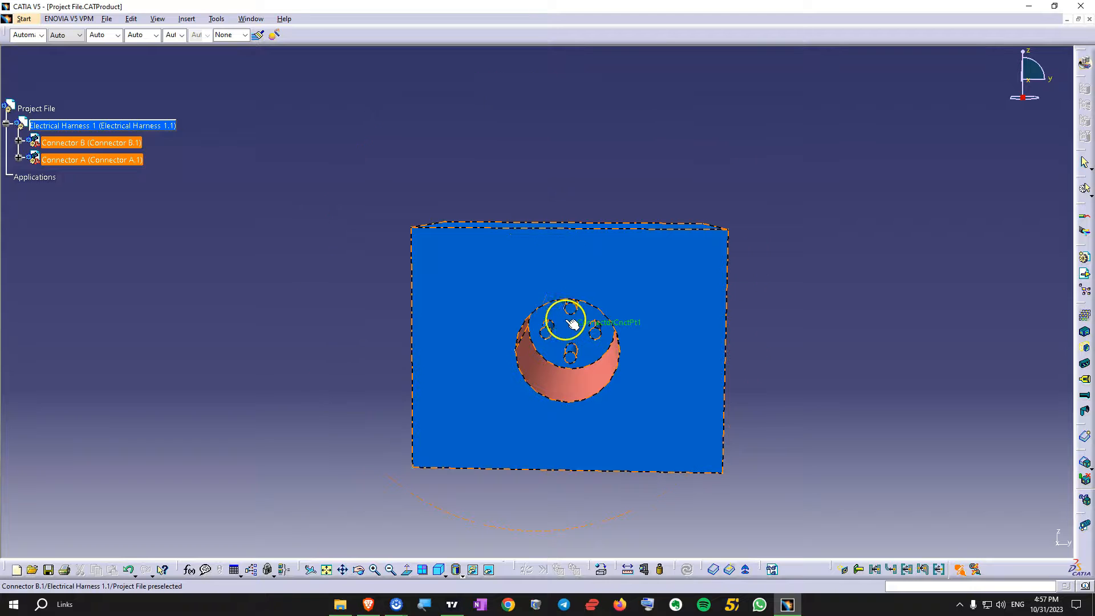
middle_click_drag(540, 345, 421, 320)
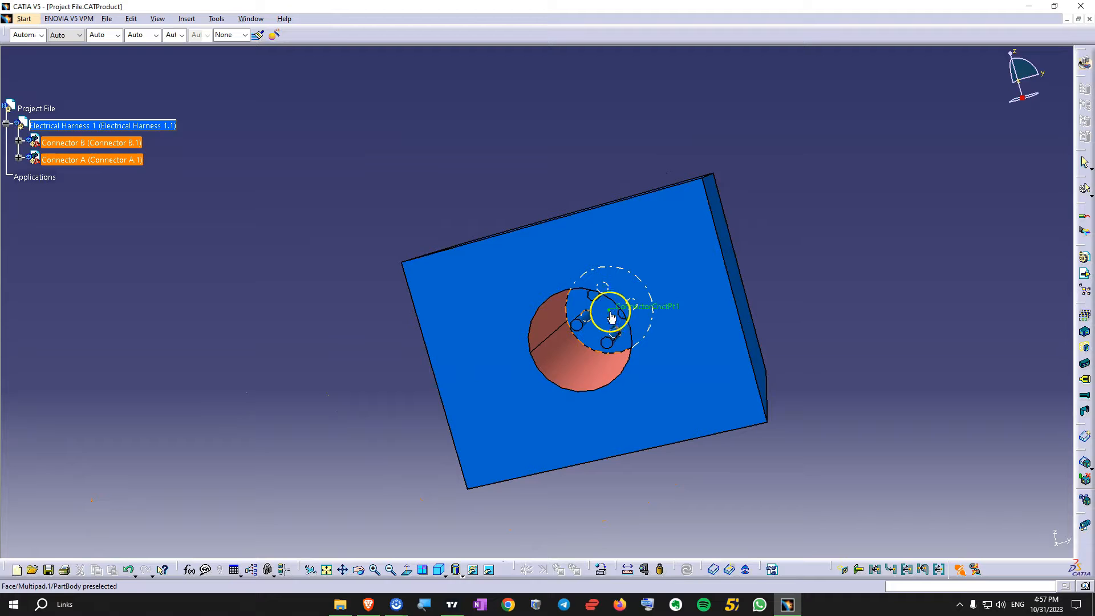
middle_click_drag(562, 344, 340, 368)
middle_click_drag(433, 384, 633, 346)
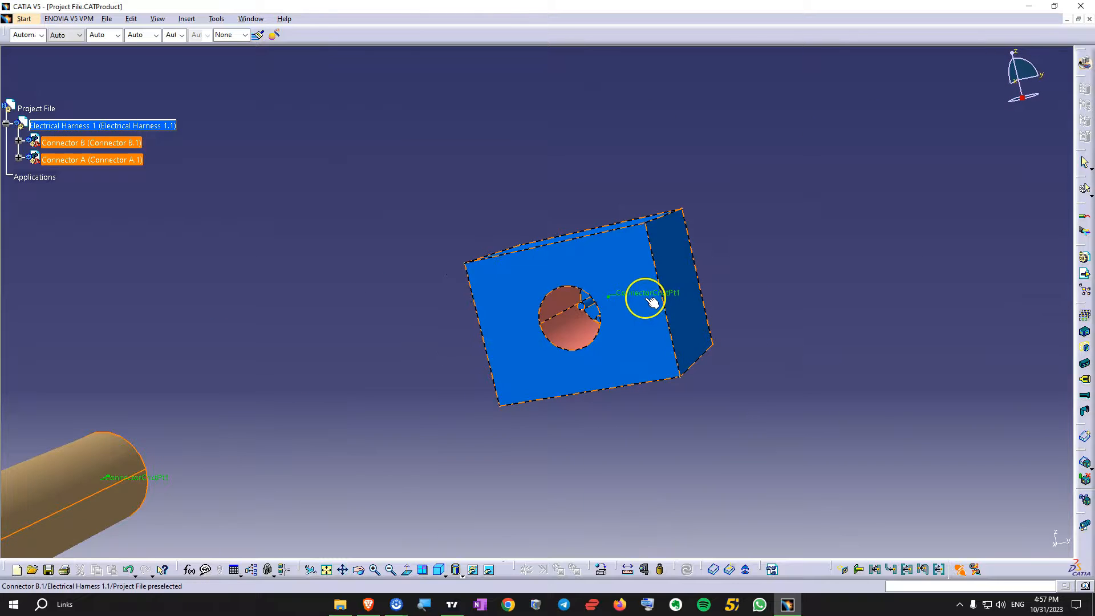
middle_click_drag(643, 291, 676, 304)
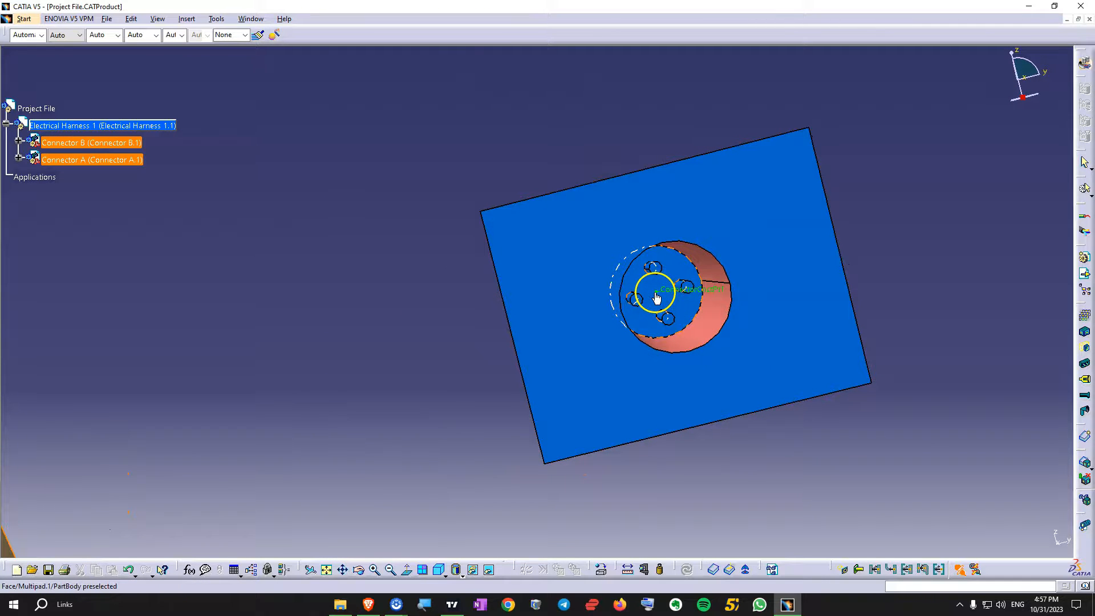
left_click(658, 296)
middle_click_drag(660, 299, 588, 409)
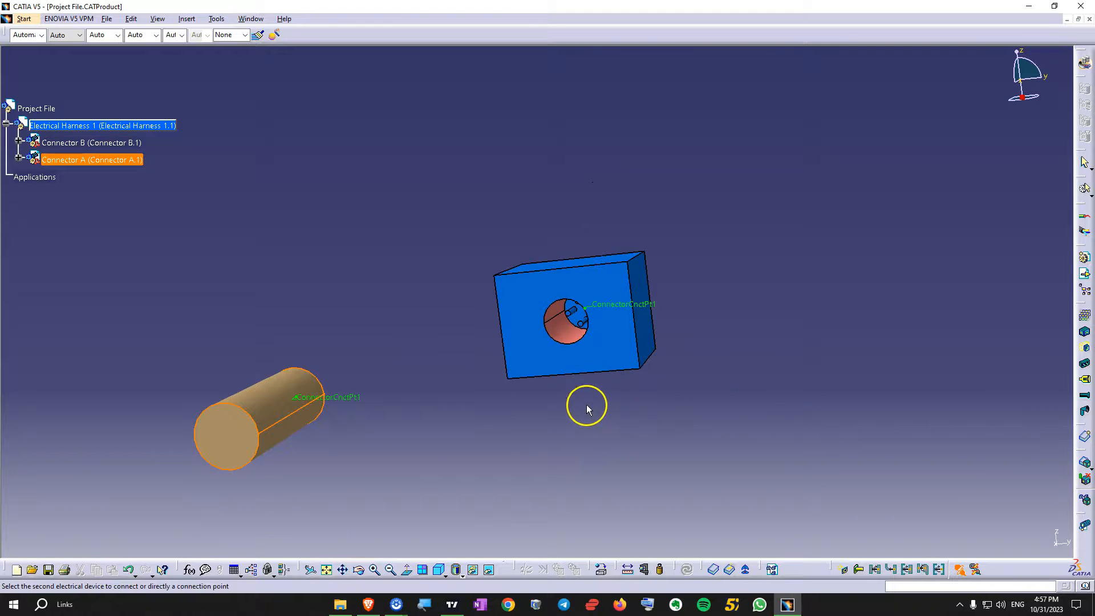
middle_click_drag(526, 354, 491, 310)
left_click(592, 309)
middle_click_drag(490, 350, 553, 388)
Review the constraints between the connectors under Electrical Harness 1 and hide the Constraints group.
left_click(72, 127)
left_click(19, 175)
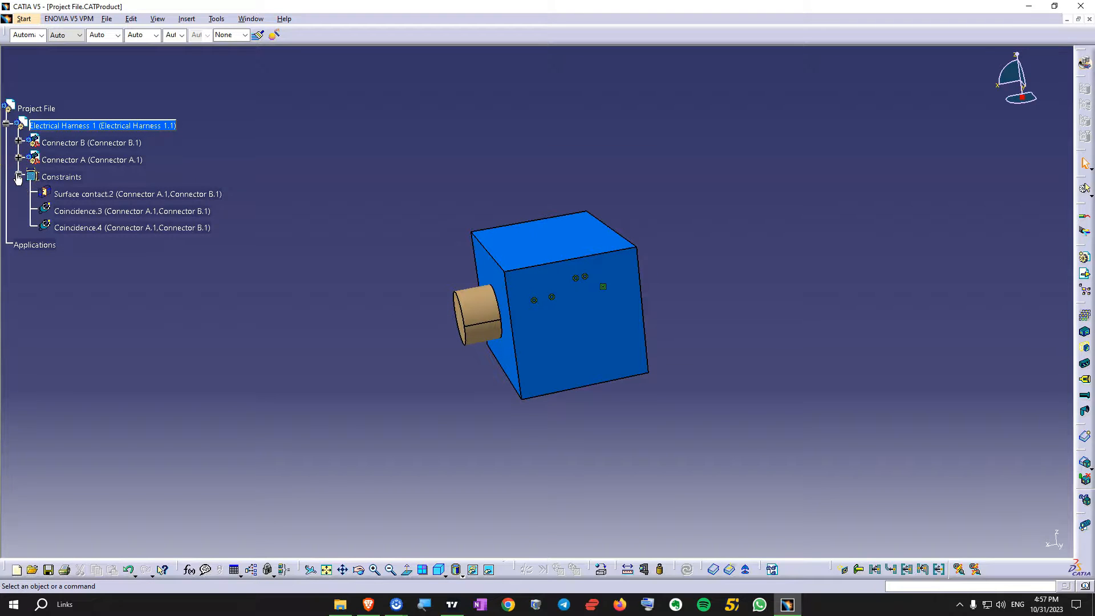
left_click(18, 176)
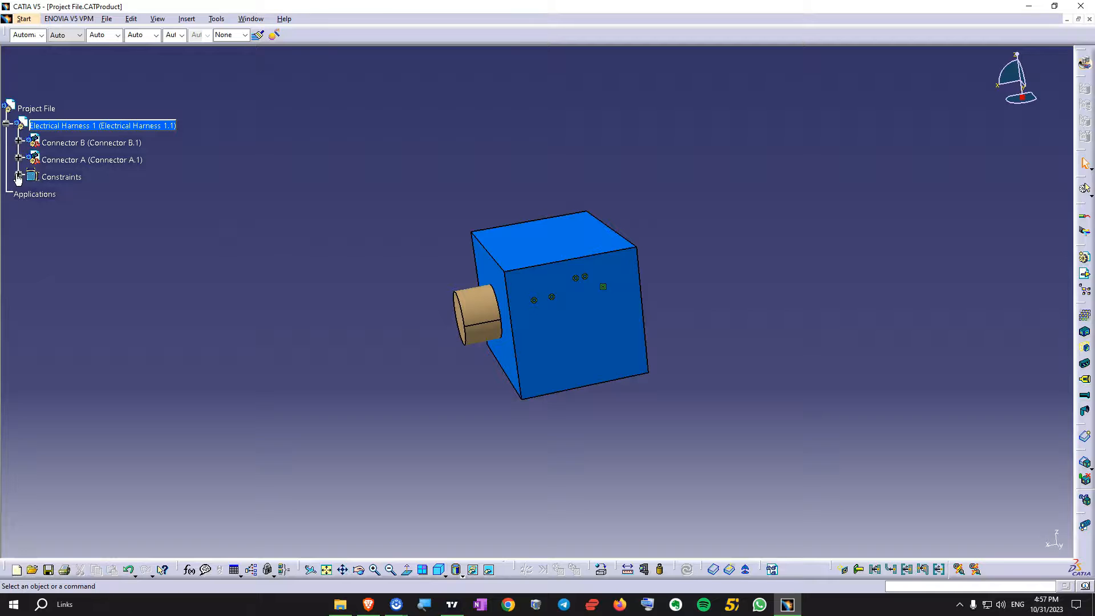
right_click(57, 177)
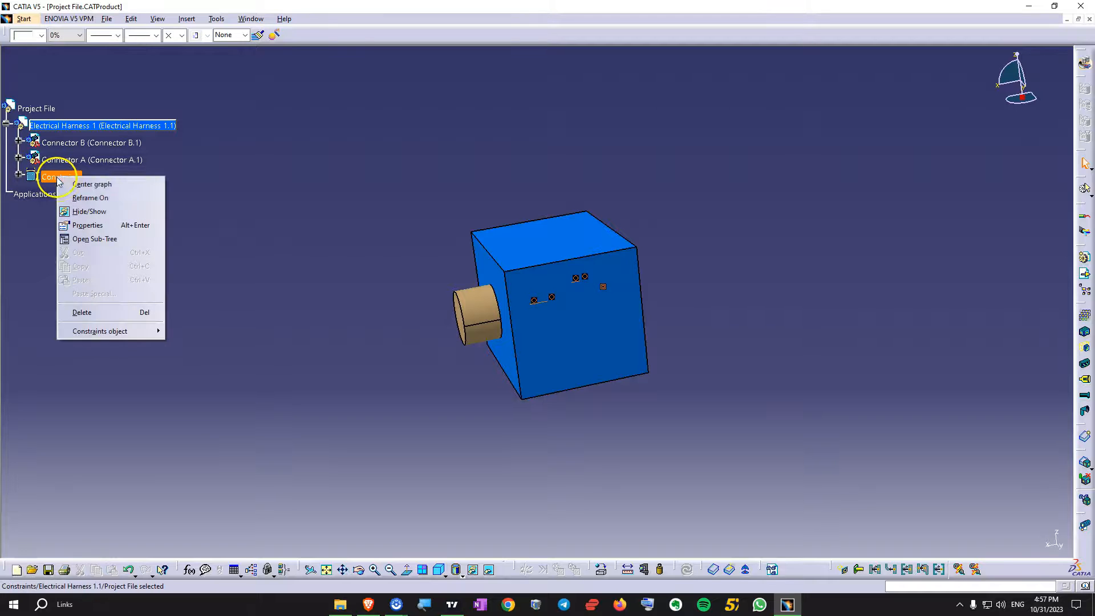
left_click(88, 212)
middle_click_drag(368, 366, 807, 372)
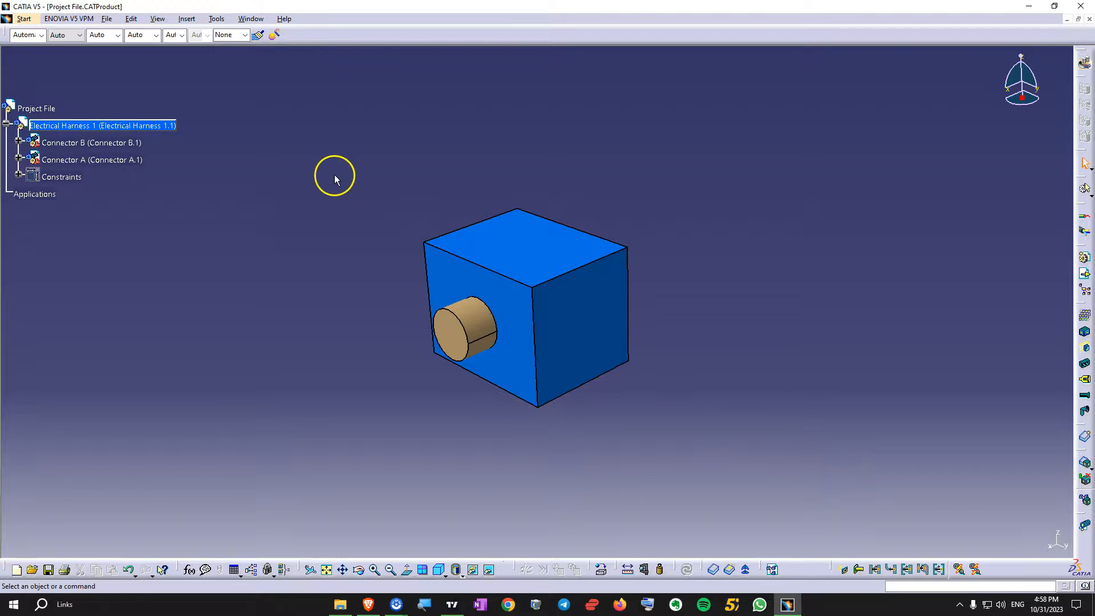
Switch Electrical Harness 1 to the Assembly Design workbench.
left_click(69, 125)
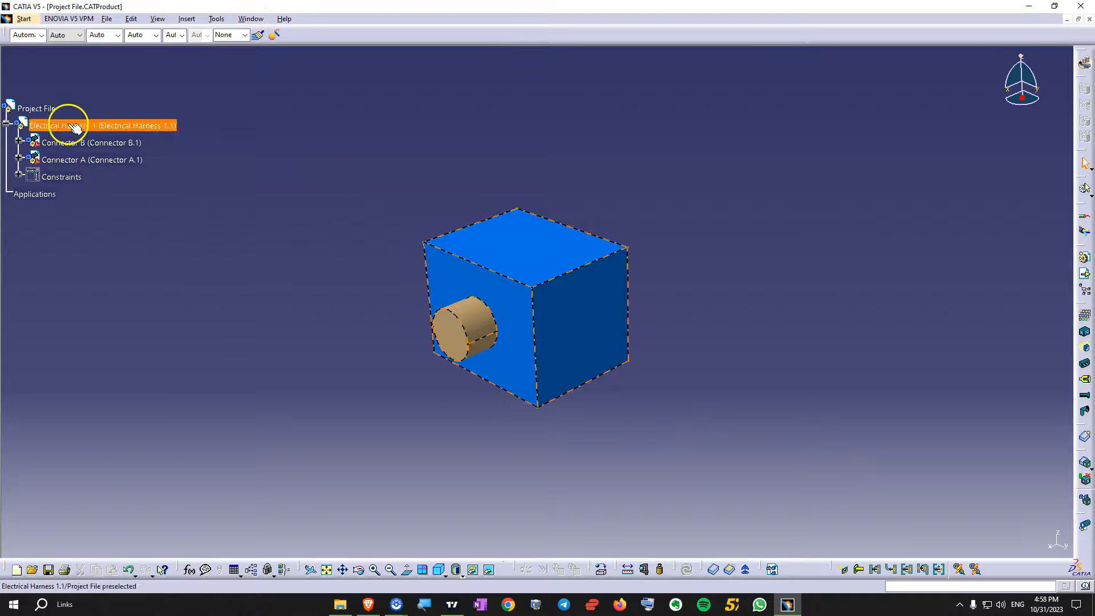
left_click(24, 19)
mouse_move(57, 45)
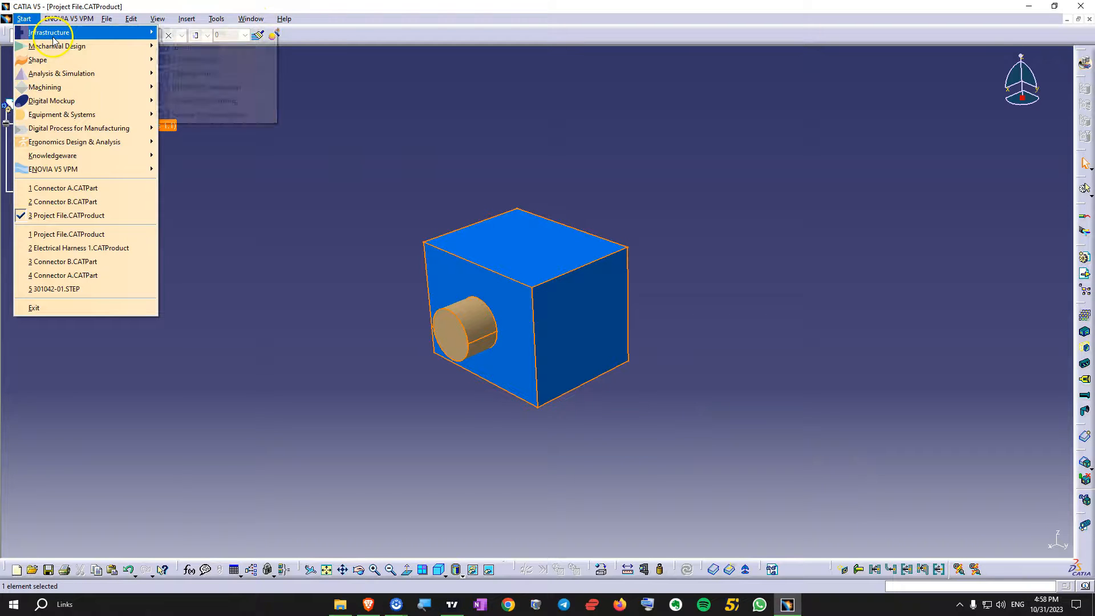
left_click(197, 50)
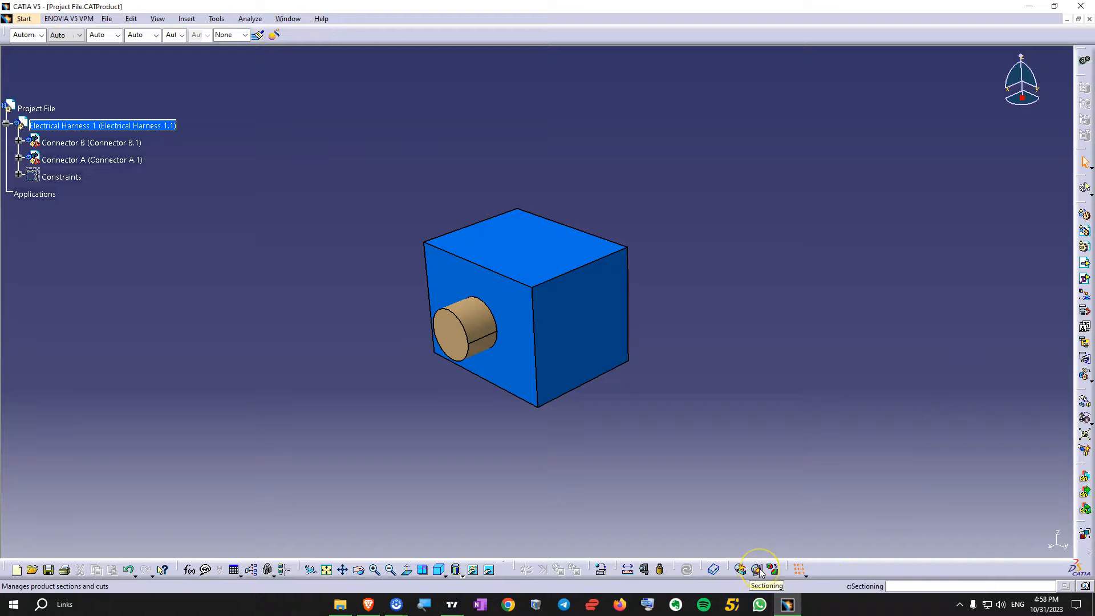
Section the joined connectors with a volume cut on a plane normal to Y and move the plane through them.
left_click(758, 568)
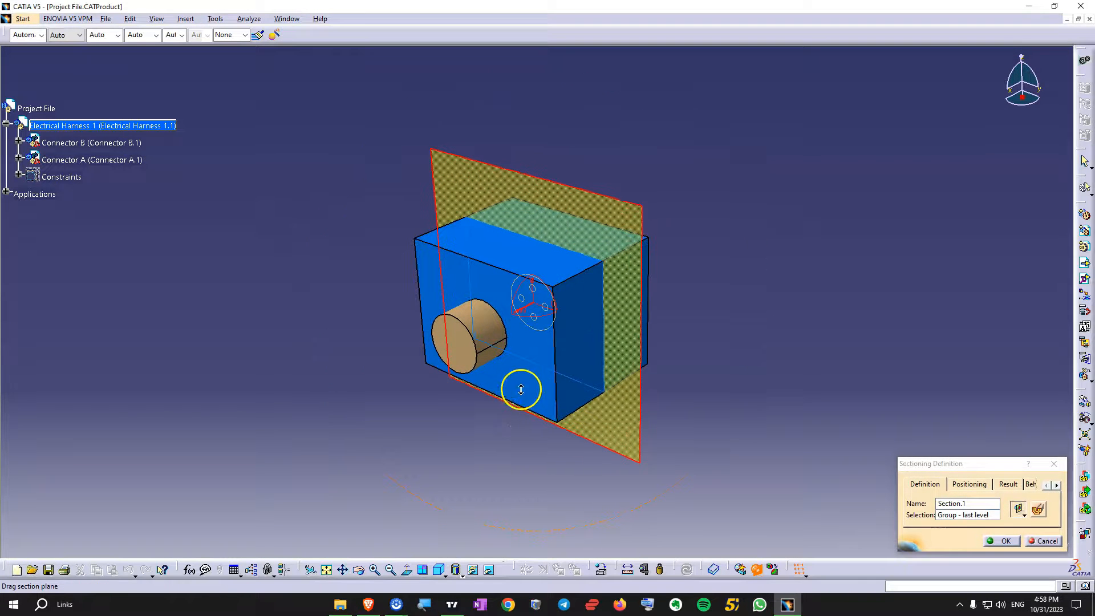
left_click(572, 330)
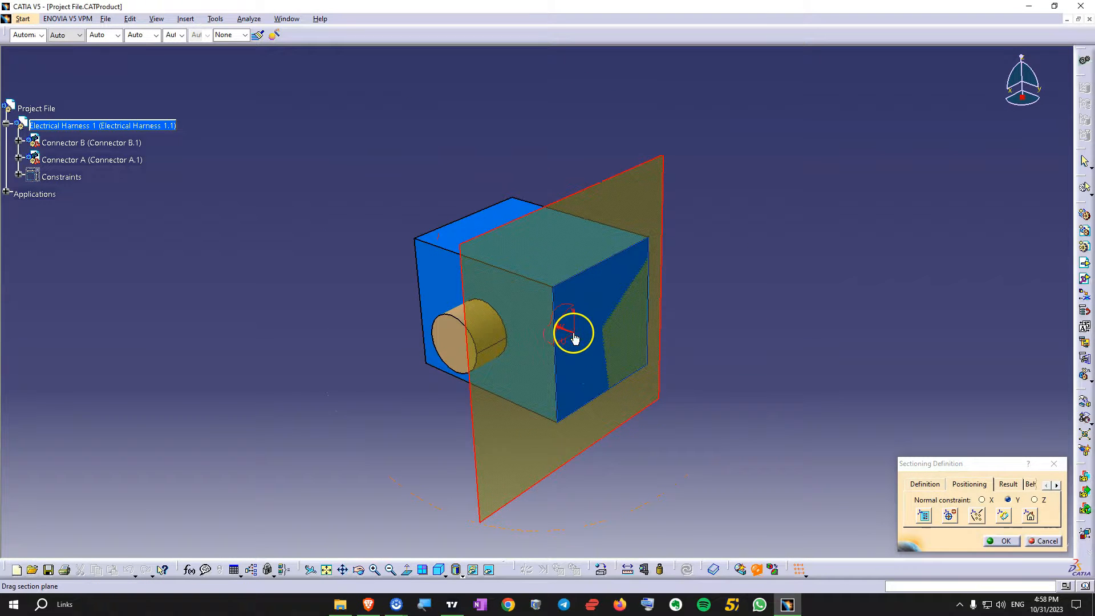
mouse_move(578, 339)
middle_mouse_down()
mouse_move(558, 354)
mouse_move(594, 367)
mouse_move(587, 344)
mouse_move(571, 339)
mouse_move(573, 354)
middle_mouse_up()
left_click(937, 485)
middle_click_drag(506, 425, 454, 420)
middle_click_drag(516, 460, 572, 484)
mouse_move(572, 484)
left_mouse_down()
mouse_move(607, 464)
mouse_move(589, 481)
left_mouse_up()
scroll(421, 394, "up", 1)
middle_click_drag(420, 393, 636, 301)
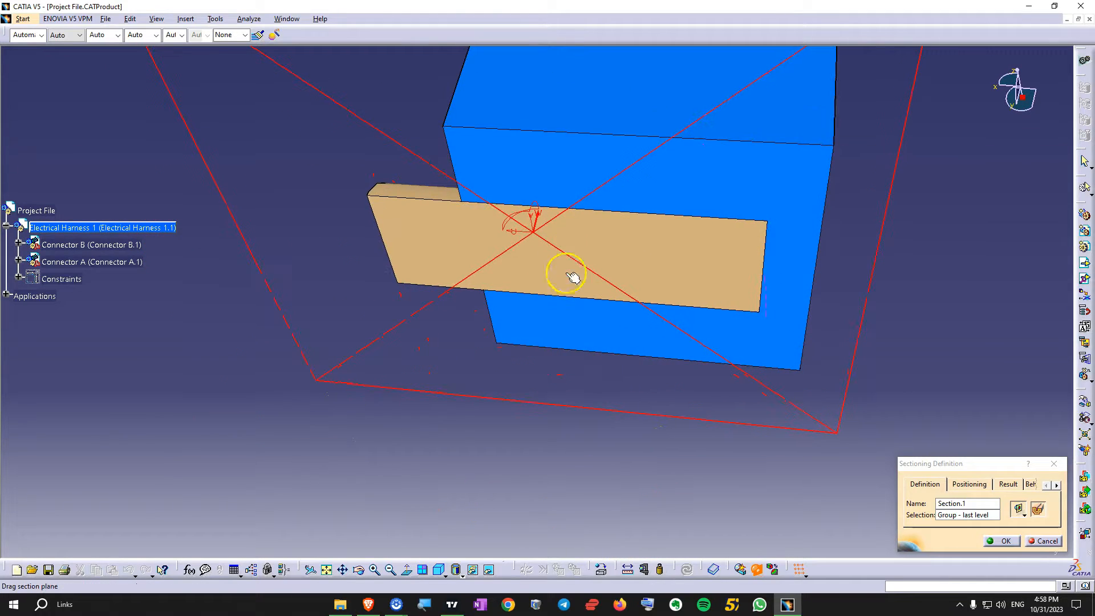
Tilt the section plane so it cuts obliquely through the connectors' pins and holes.
middle_click_drag(515, 214, 569, 399)
left_click_drag(560, 306, 708, 421)
middle_click_drag(707, 420, 784, 458)
scroll(785, 458, "up", 1)
Set the section plane normal to X and move it along the connectors to inspect the four mating pins.
left_click(970, 484)
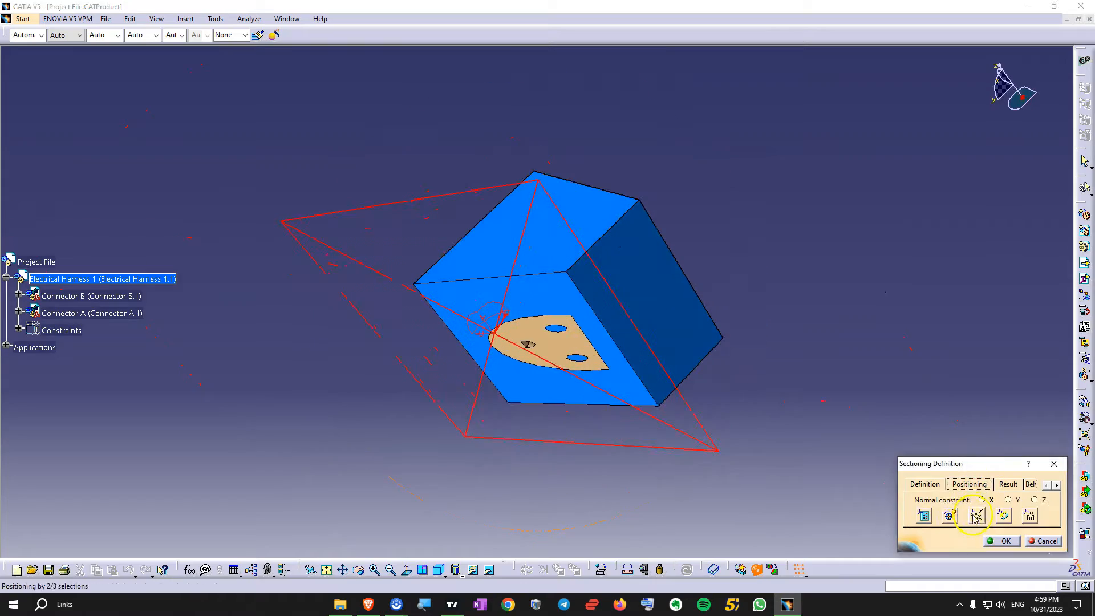
left_click(982, 500)
mouse_move(665, 299)
middle_mouse_down()
mouse_move(796, 289)
mouse_move(686, 301)
middle_mouse_up()
left_click_drag(686, 302, 635, 310)
scroll(636, 311, "up", 1)
middle_click_drag(635, 310, 690, 330)
Reposition the section plane normal to Z to inspect the pin engagement along the connectors' length.
left_click(946, 517)
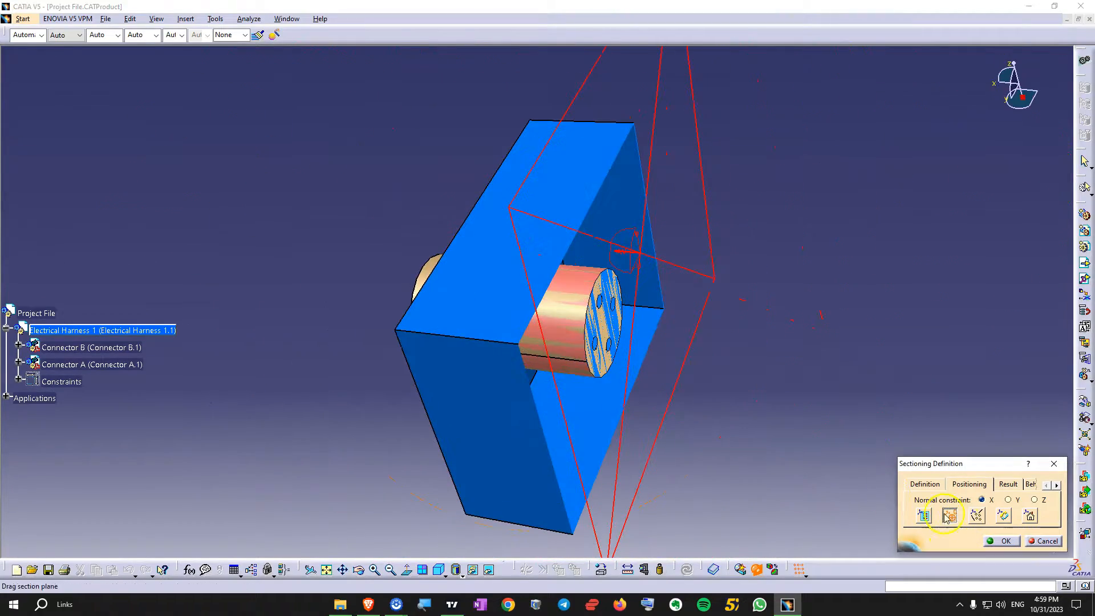
left_click_drag(483, 289, 651, 307)
scroll(616, 376, "up", 1)
middle_click_drag(652, 308, 685, 467)
scroll(605, 405, "down", 3)
scroll(685, 467, "down", 3)
scroll(491, 300, "up", 1)
middle_click_drag(491, 300, 433, 366)
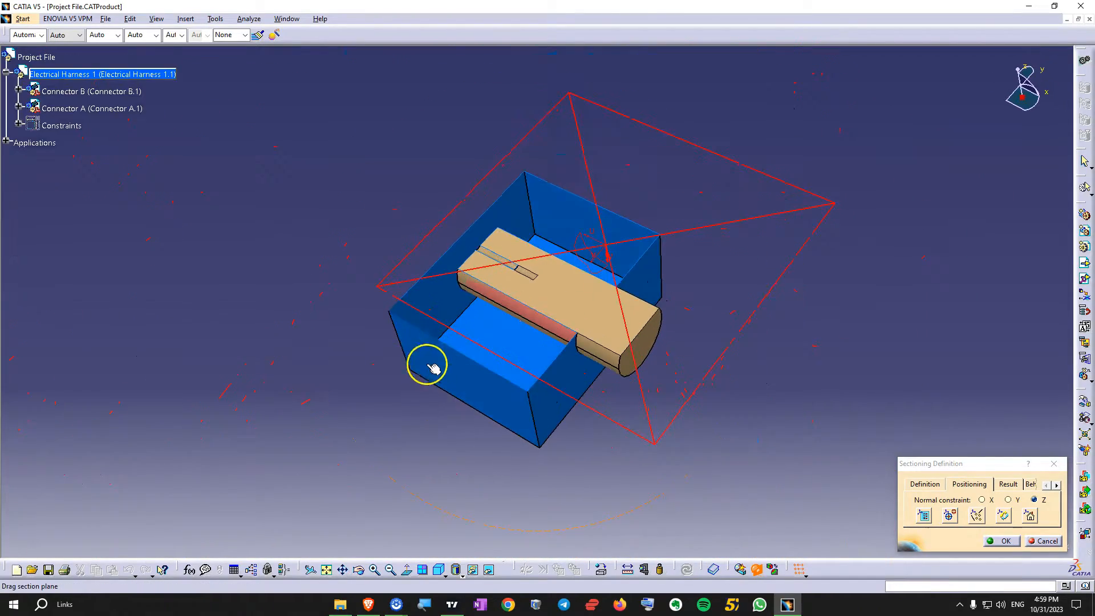
scroll(467, 374, "up", 5)
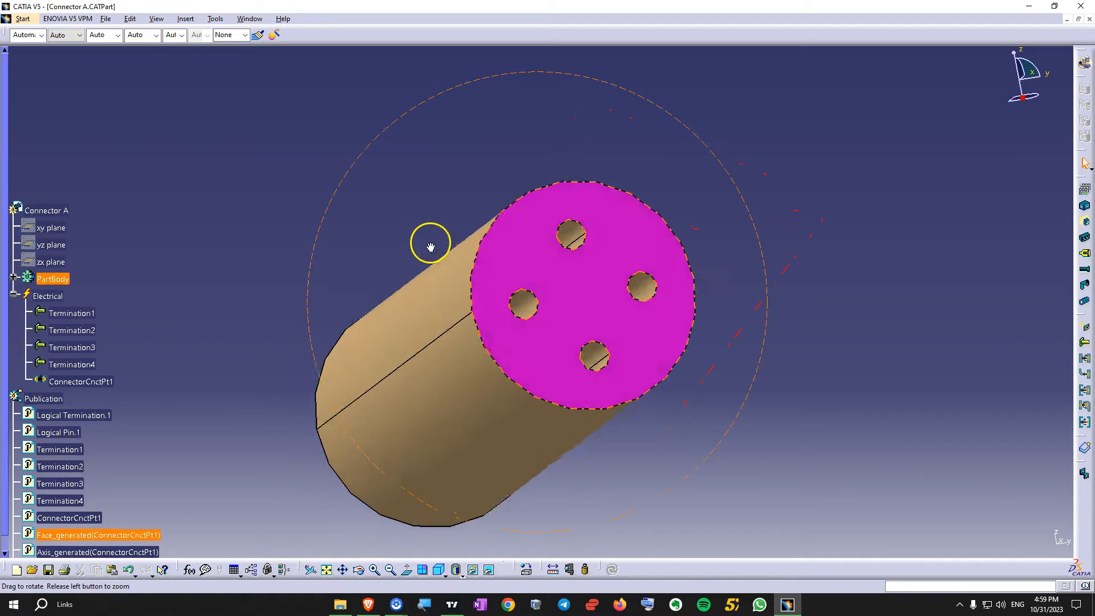
Examine Connector A's pin holes together with the terminations listed under its Electrical node.
middle_click_drag(428, 239, 621, 347)
key("Escape")
middle_click_drag(562, 367, 573, 339)
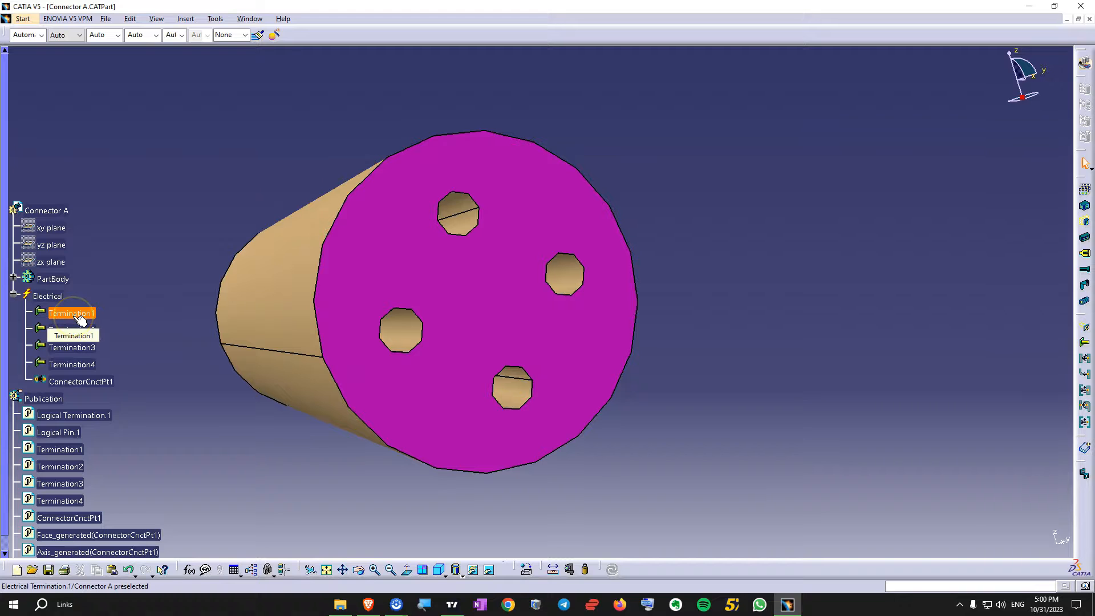
left_click(406, 330)
middle_click_drag(403, 326, 549, 343)
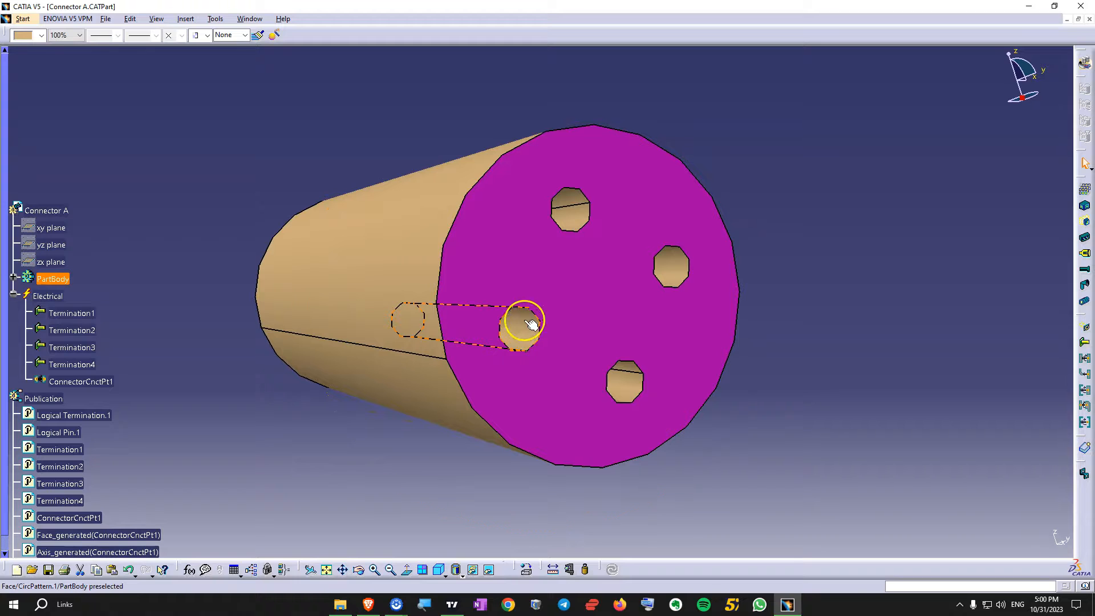
left_click(108, 332)
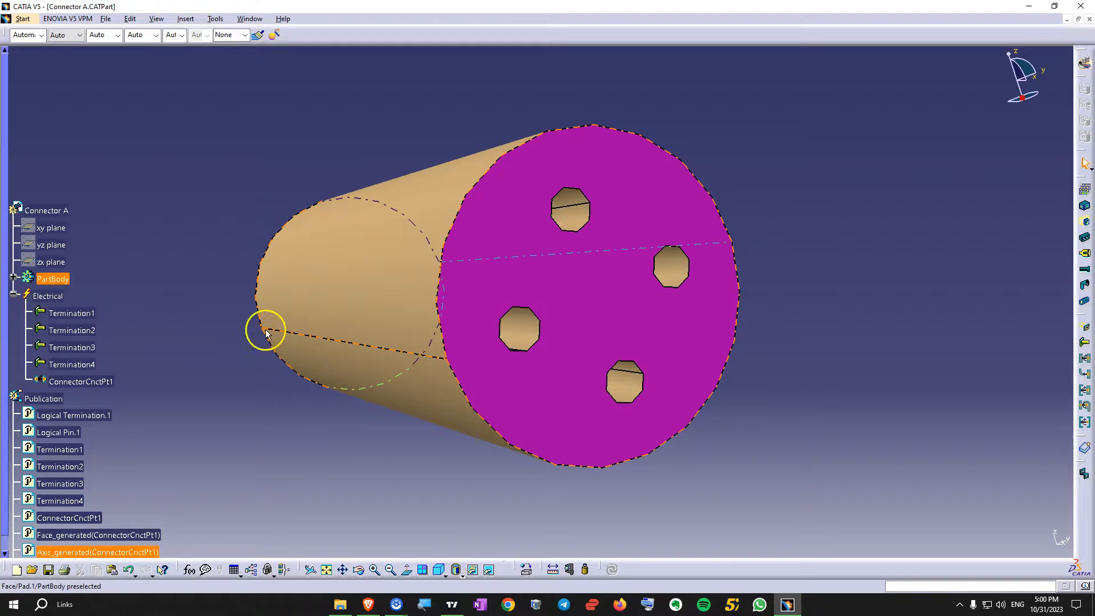
Assign the cylindrical face of Connector A's lower-left pin hole as the representation of Termination1.
double_click(70, 313)
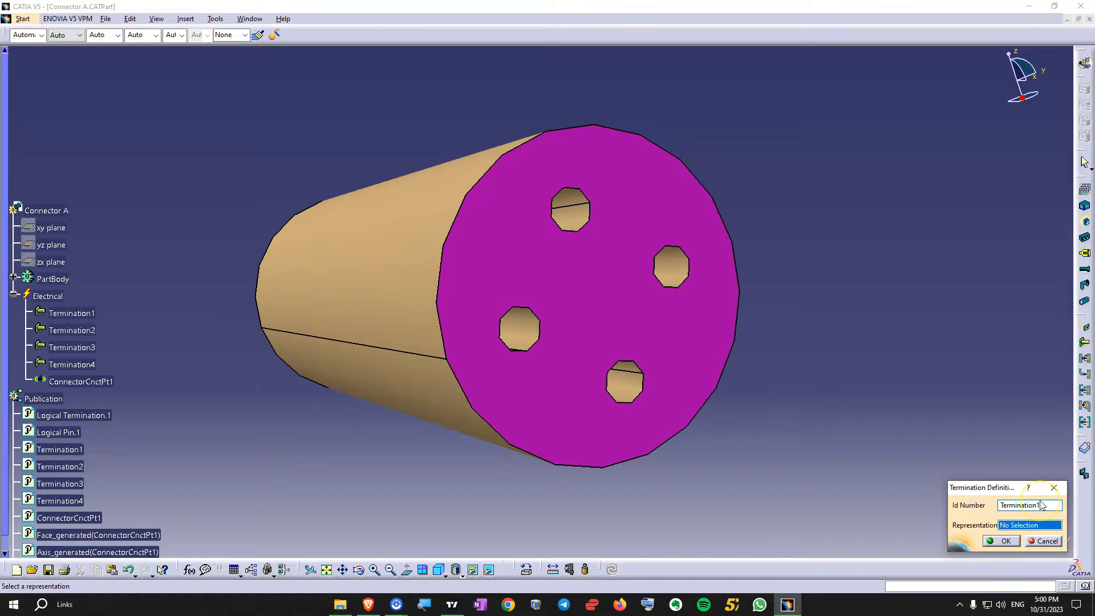
left_click(1020, 531)
left_click(527, 333)
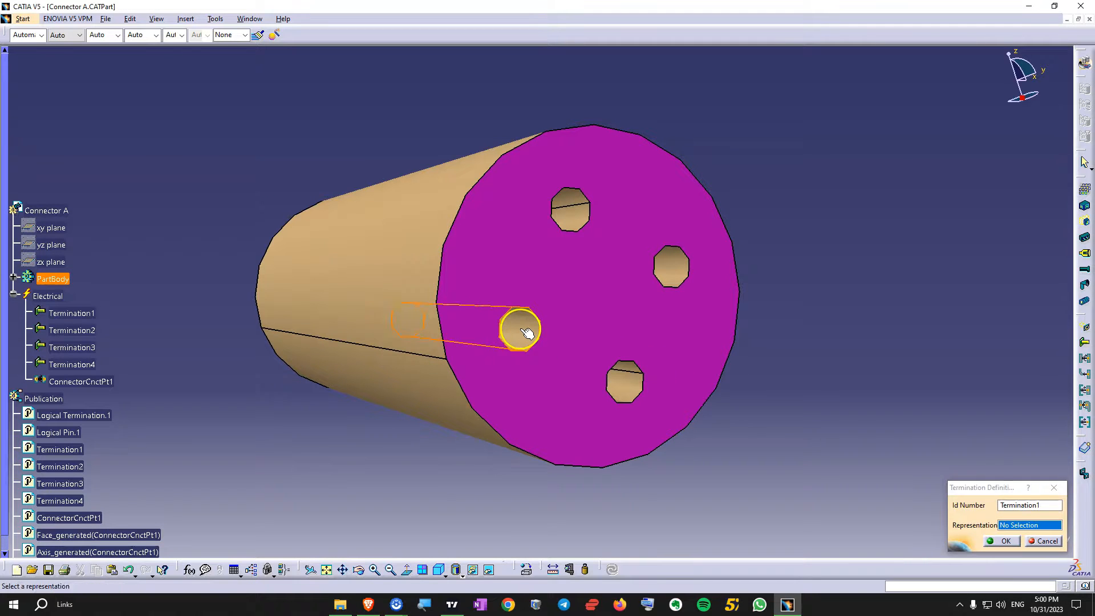
left_click(1009, 542)
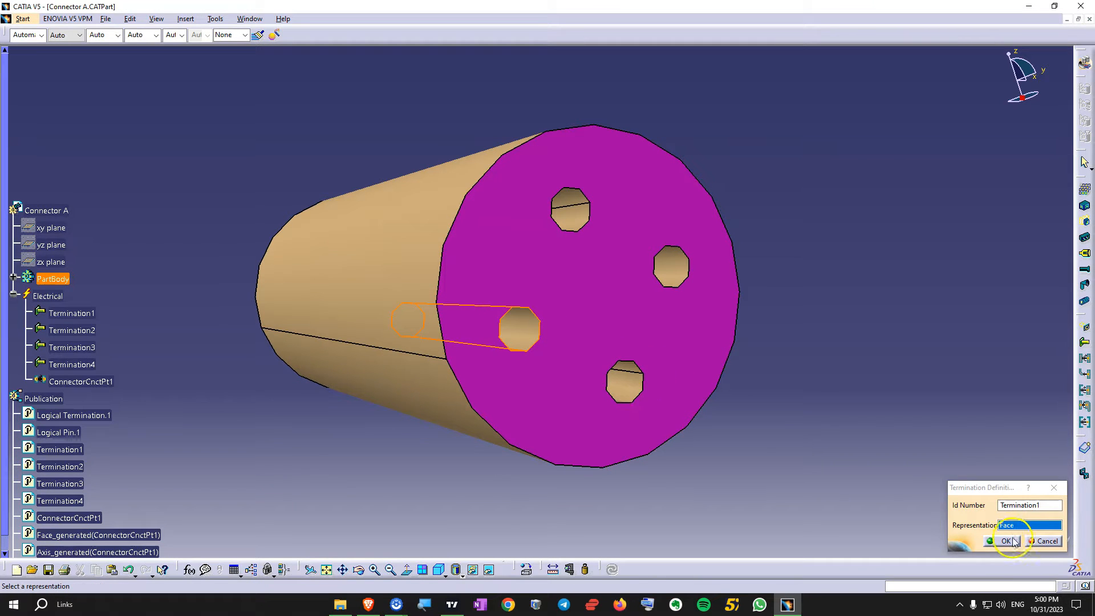
left_click(72, 313)
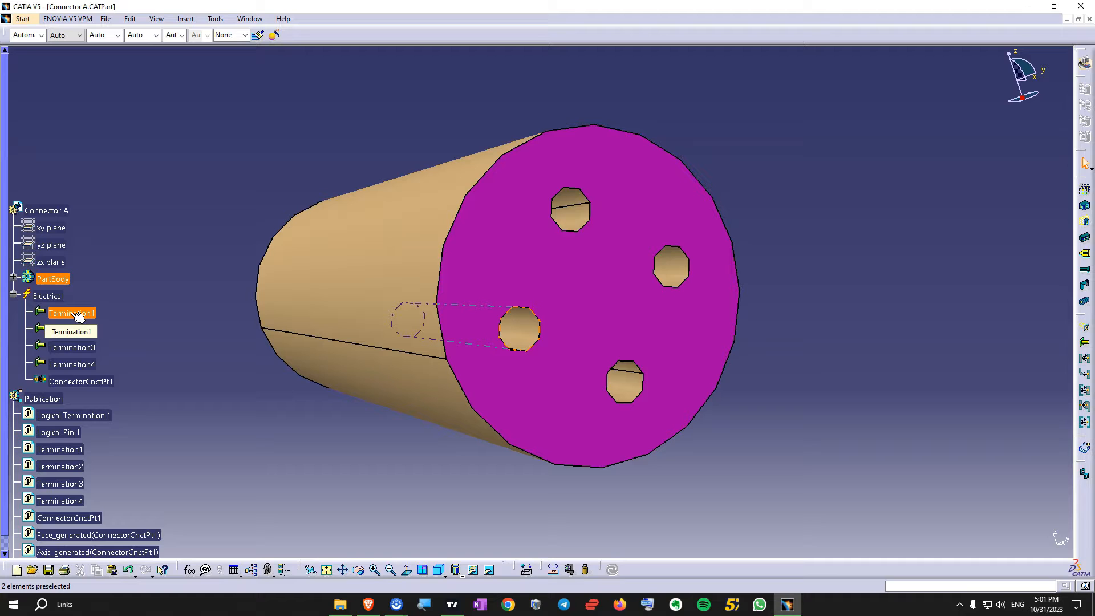
Save Connector A and close the Connector B part document to return to the Project File assembly.
key("ctrl+s")
key("ctrl+Tab")
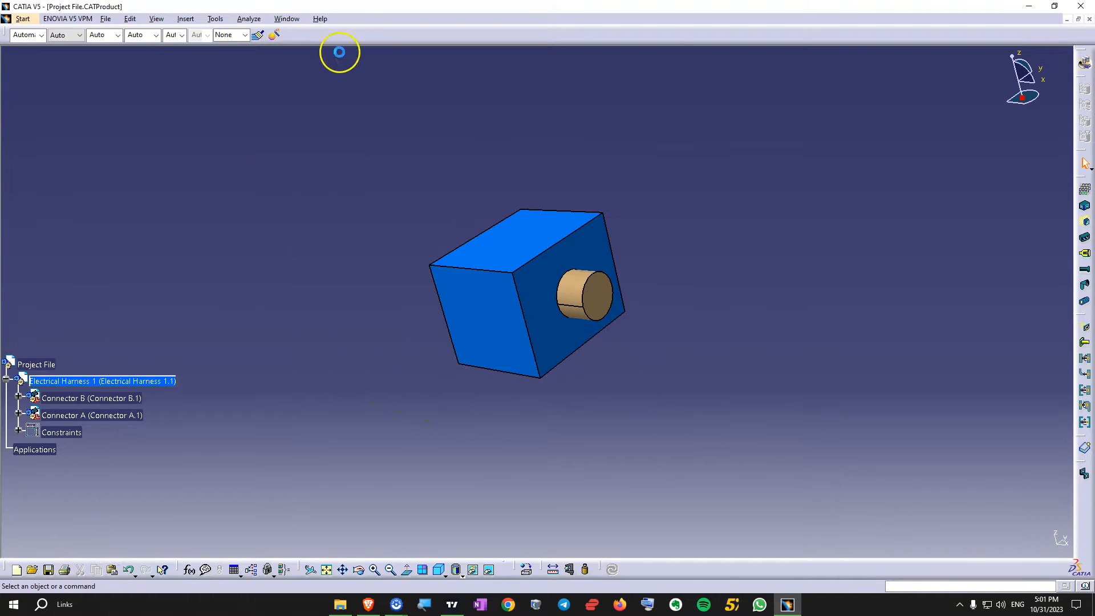
key("ctrl+Tab")
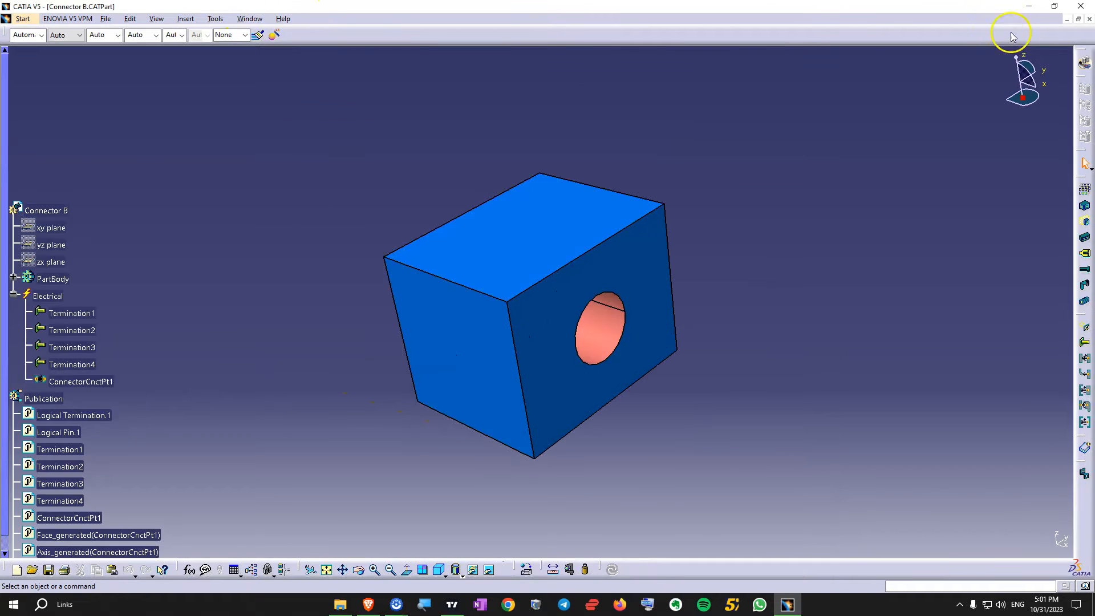
left_click(1089, 19)
Activate the top-level Project File product and open Save Management for the assembly.
left_click(34, 367)
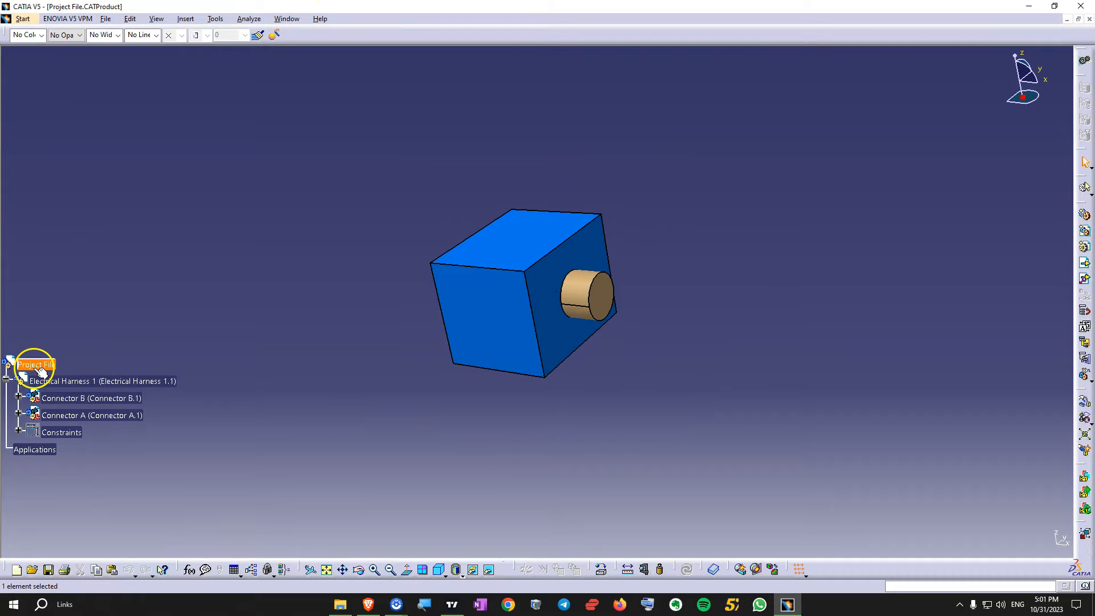
left_click(105, 19)
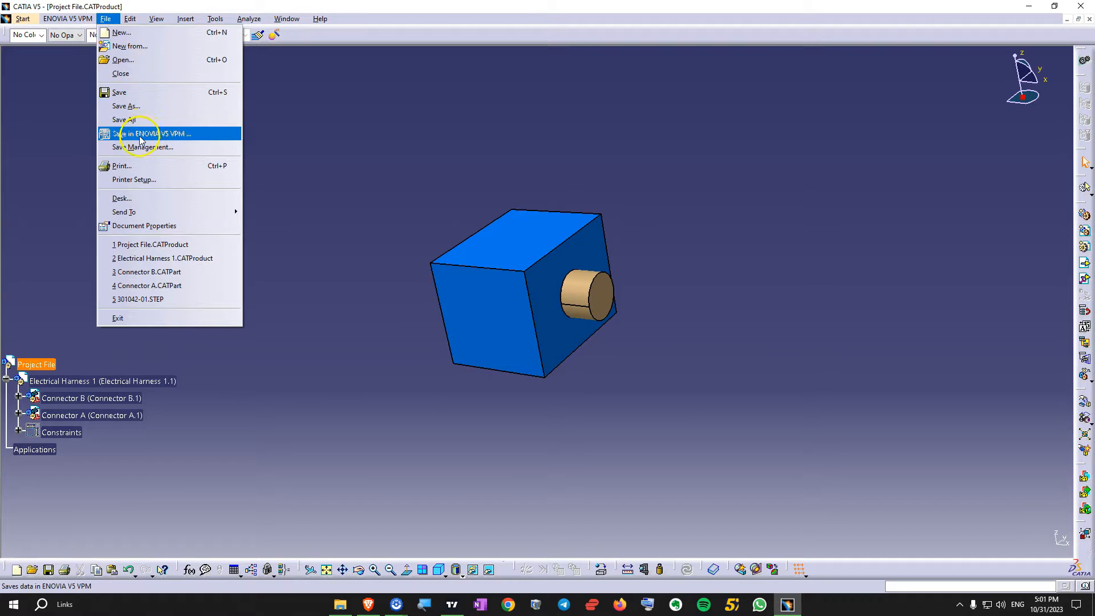
left_click(142, 147)
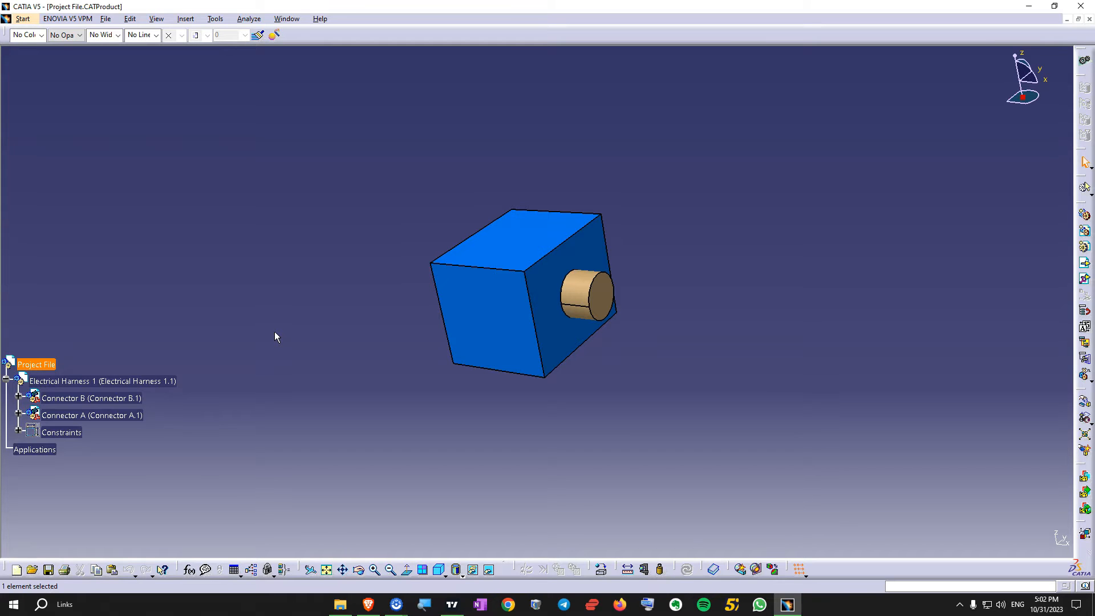
middle_click_drag(494, 318, 331, 264)
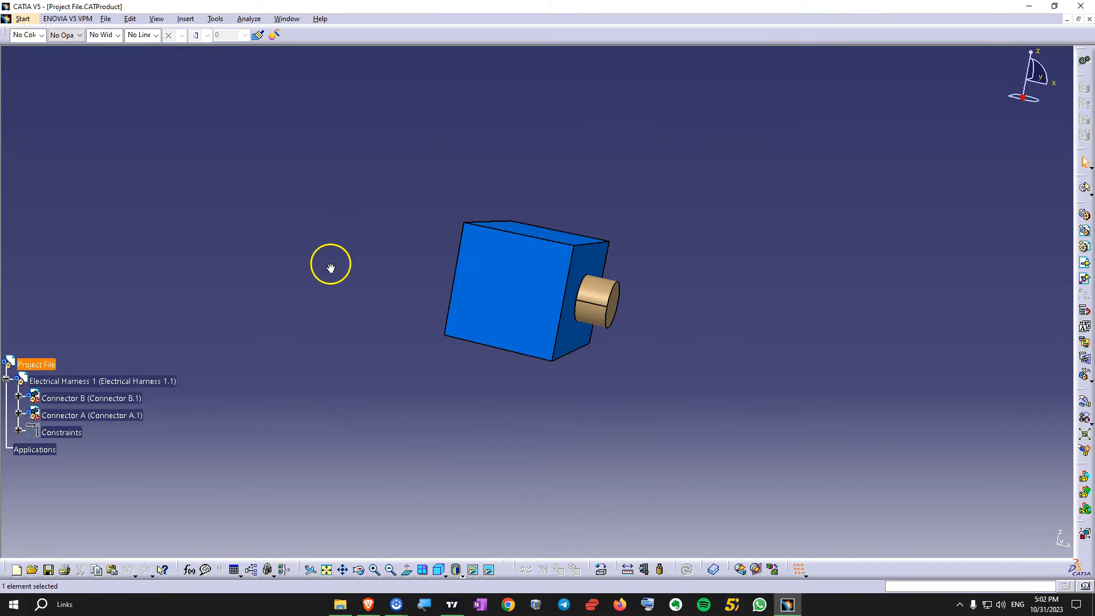
middle_click_drag(573, 284, 377, 353)
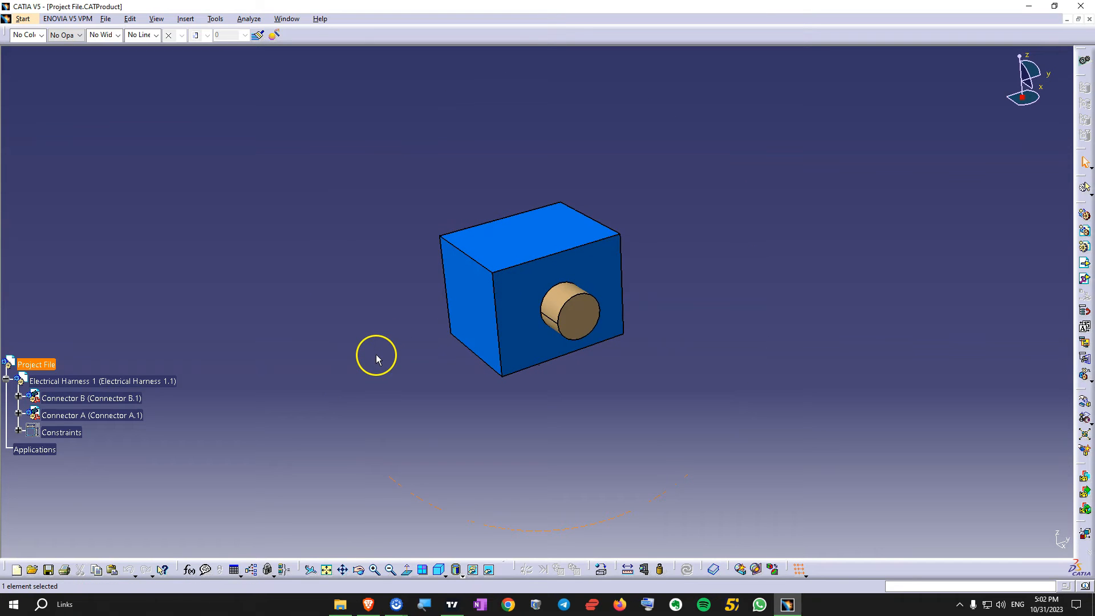